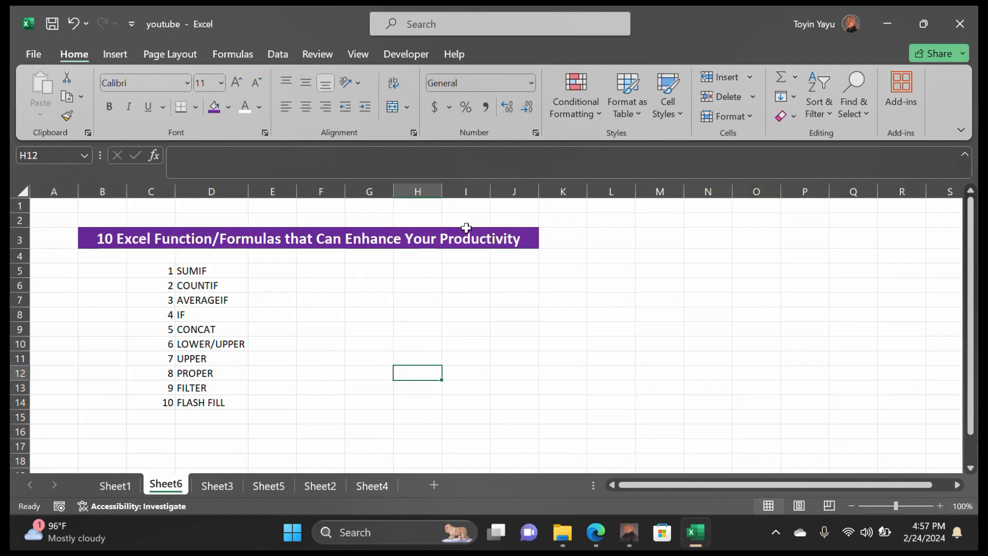
Switch to Sheet1 and bring the Types of Fruits price table header near the top
click(115, 486)
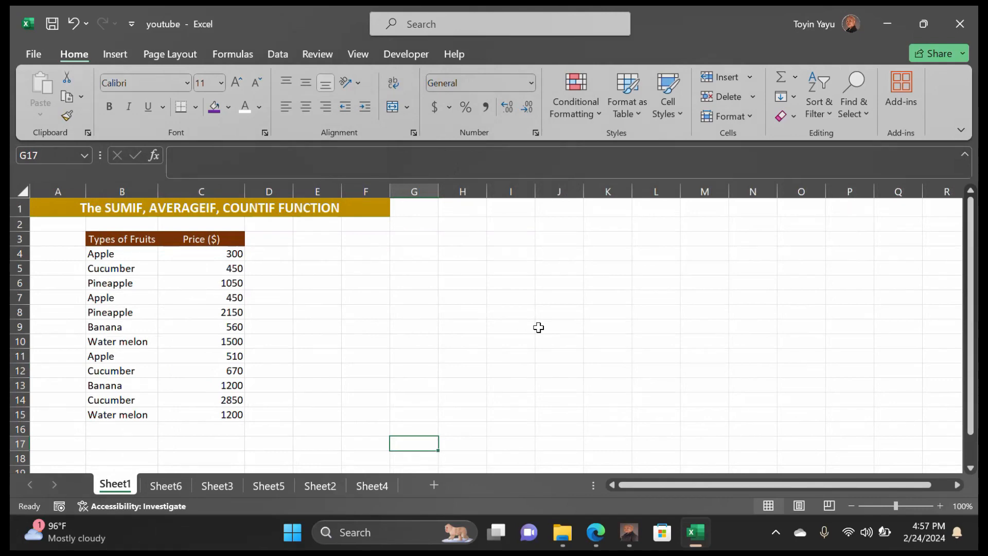
scroll(539, 327, down, 1)
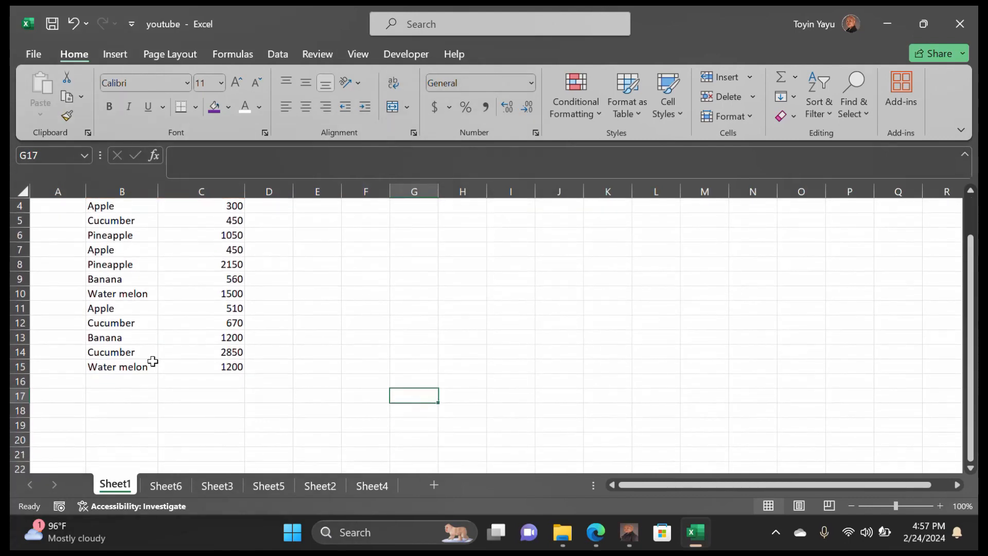
scroll(153, 361, up, 1)
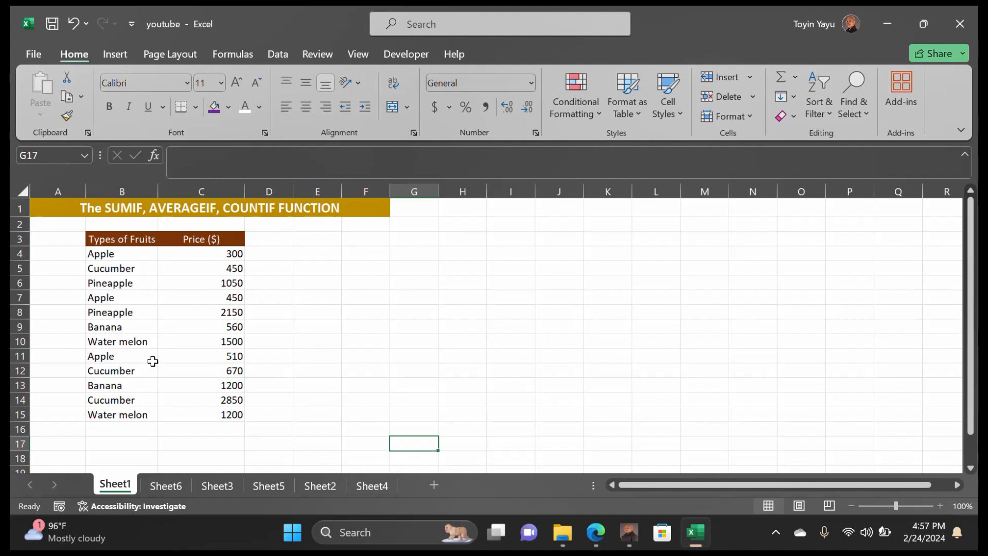
scroll(153, 361, down, 1)
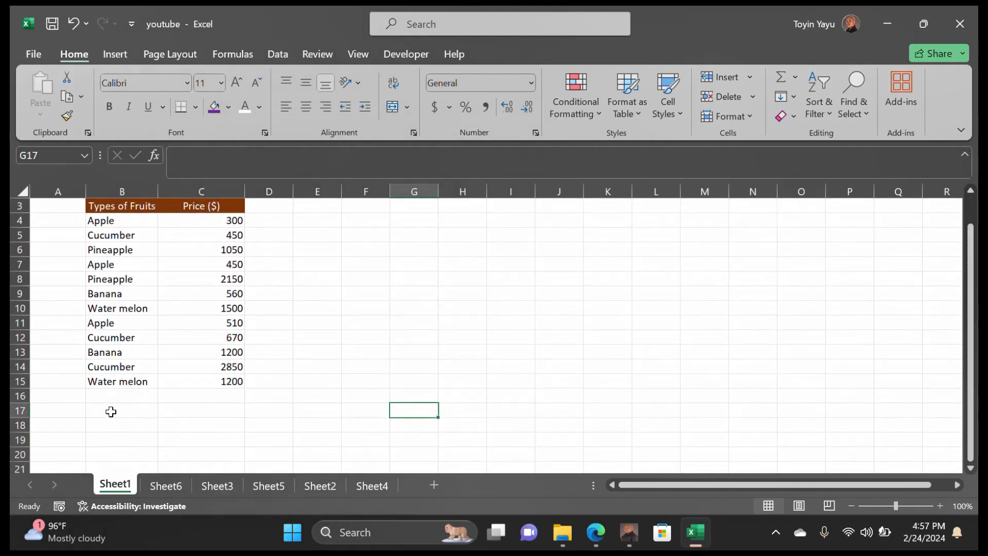
Enter 'Types of Fruits' in B18, 'SUMIF' in A19 and 'Apple' in B19
click(113, 425)
text(T)
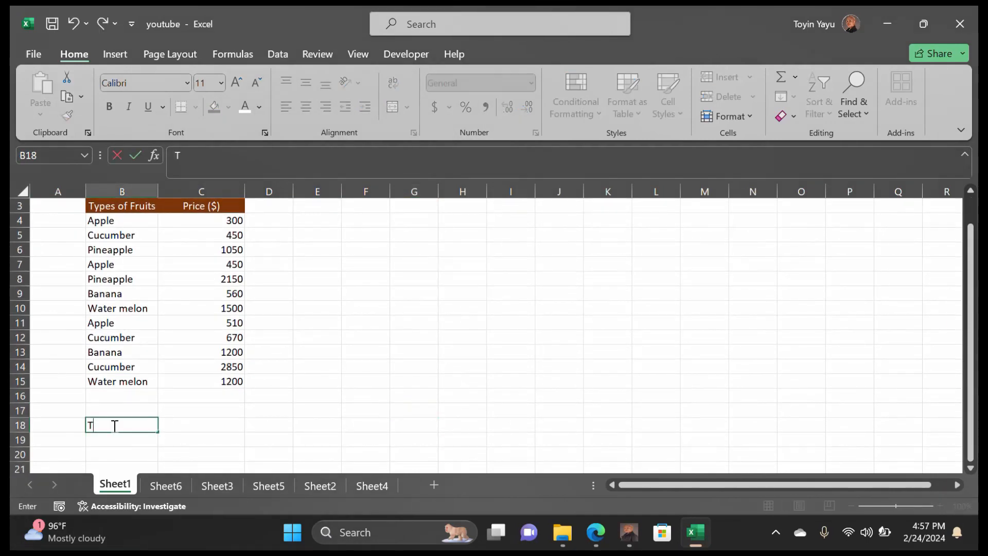
text(ypes of Fruits)
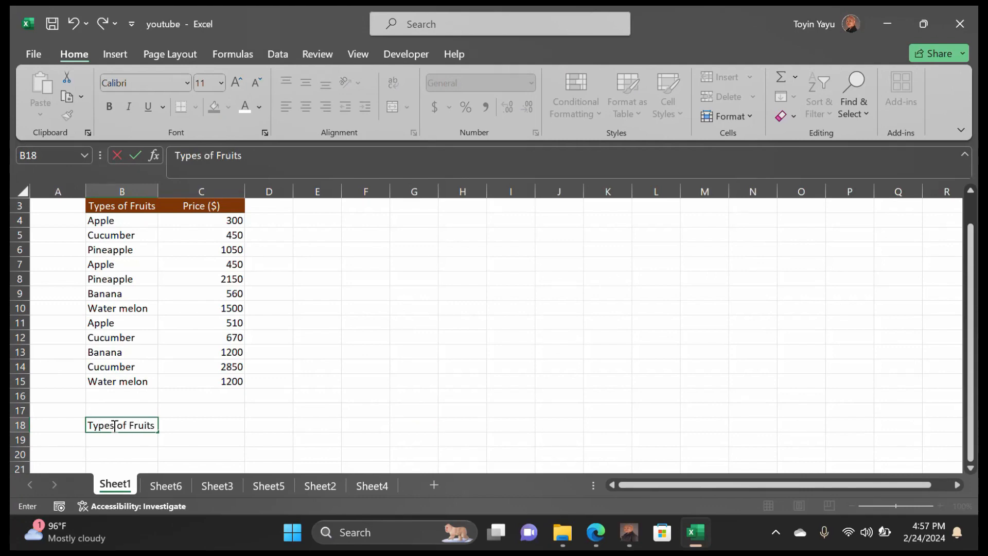
click(43, 438)
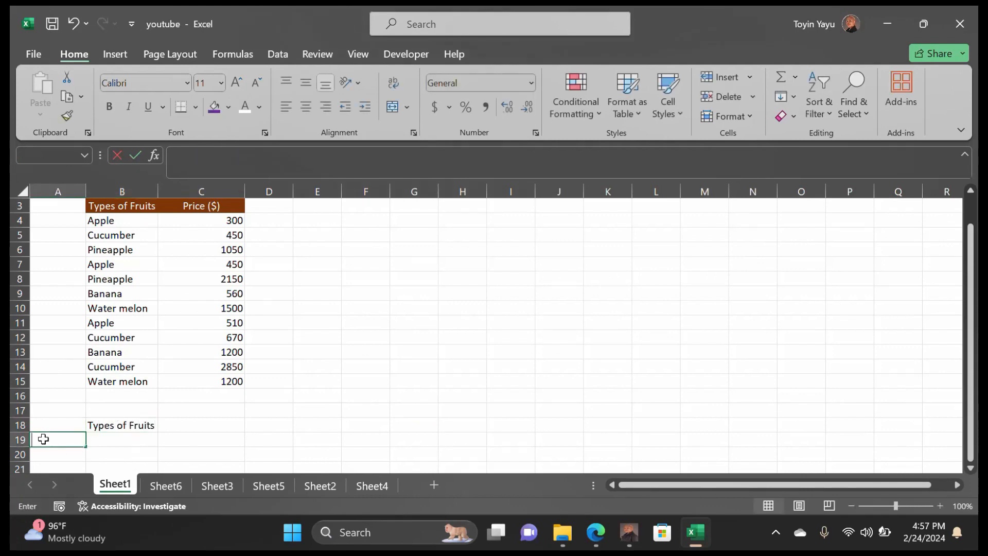
text(Sa)
key(BackSpace)
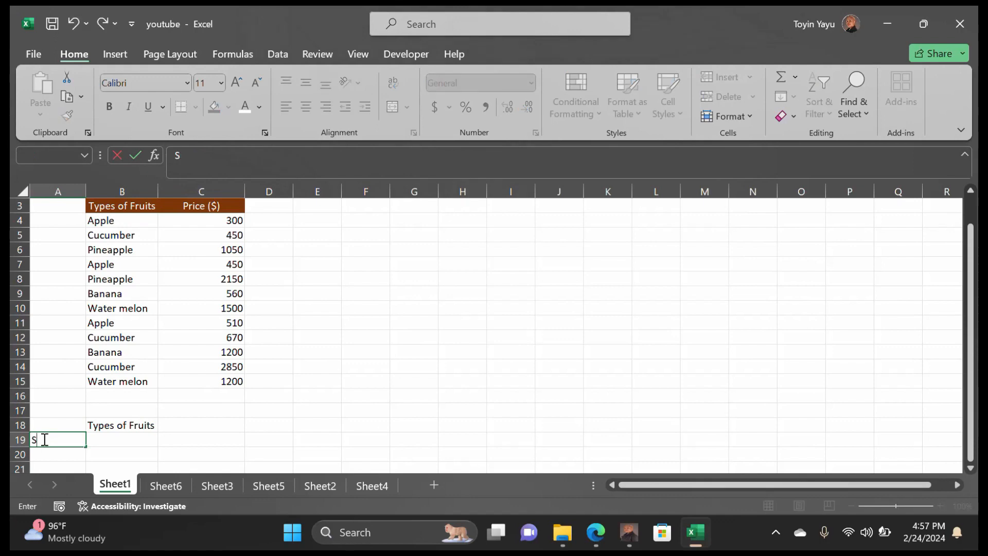
text(UMIF)
double_click(107, 441)
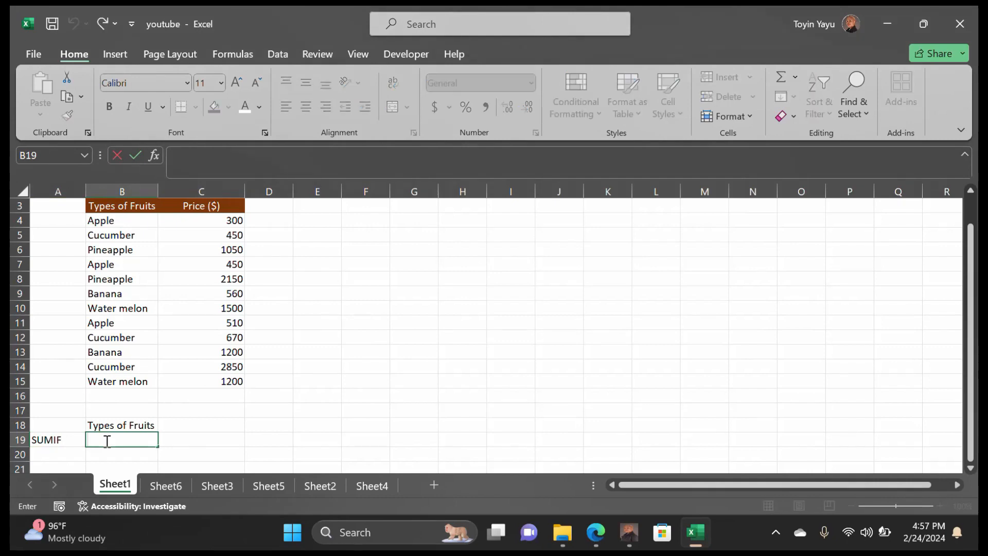
text(Apple)
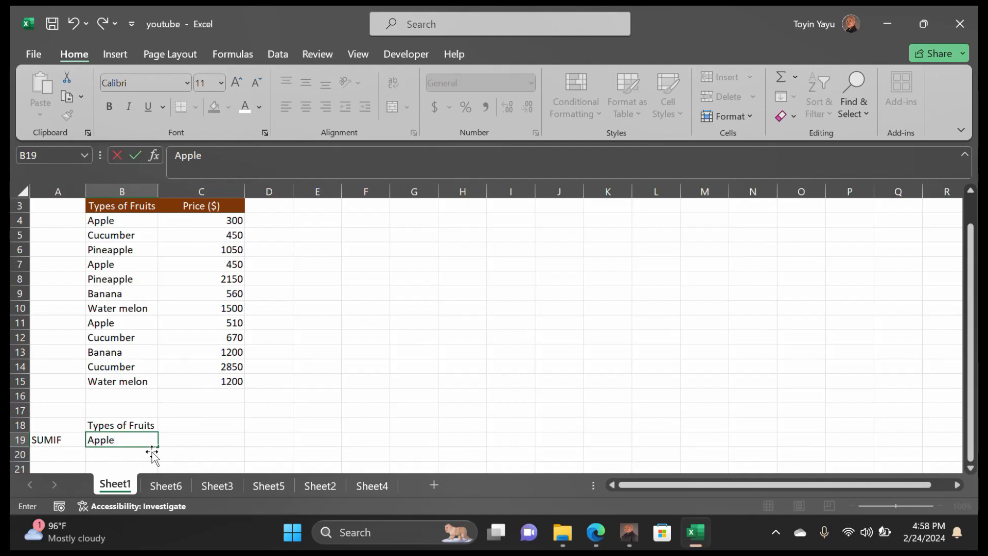
double_click(181, 441)
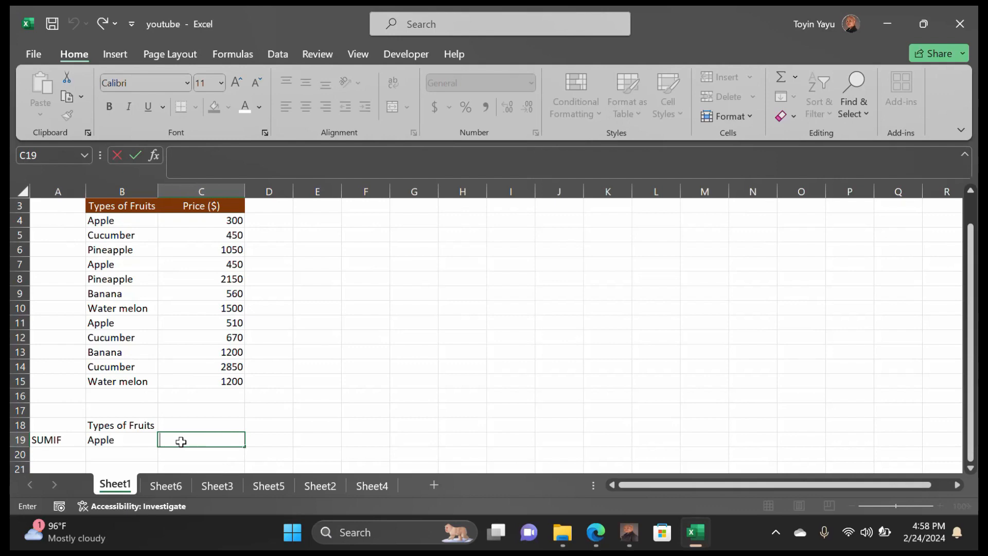
Enter =SUMIF(B4:B15,B19,C4:C15) in C19 to total Apple prices, giving 1260
text(=)
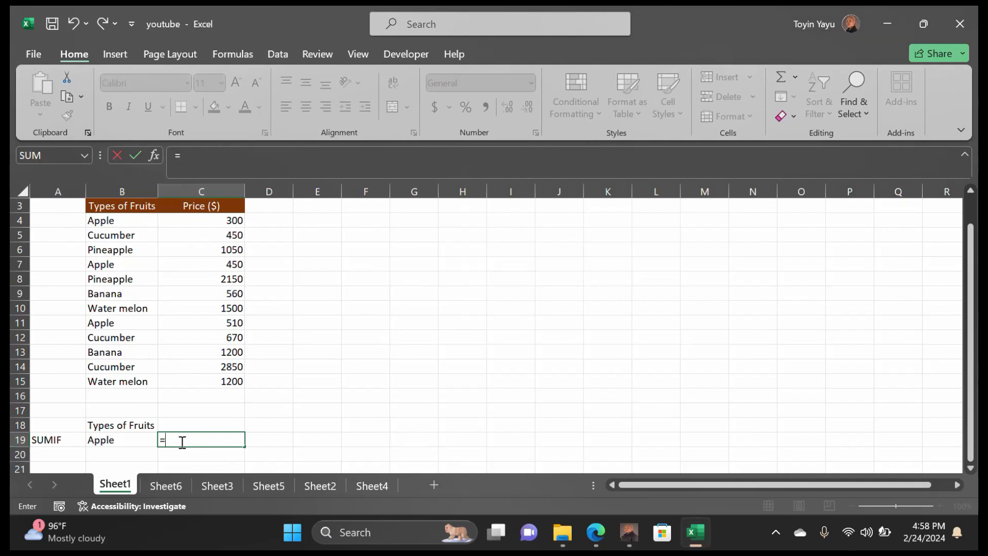
text(SU)
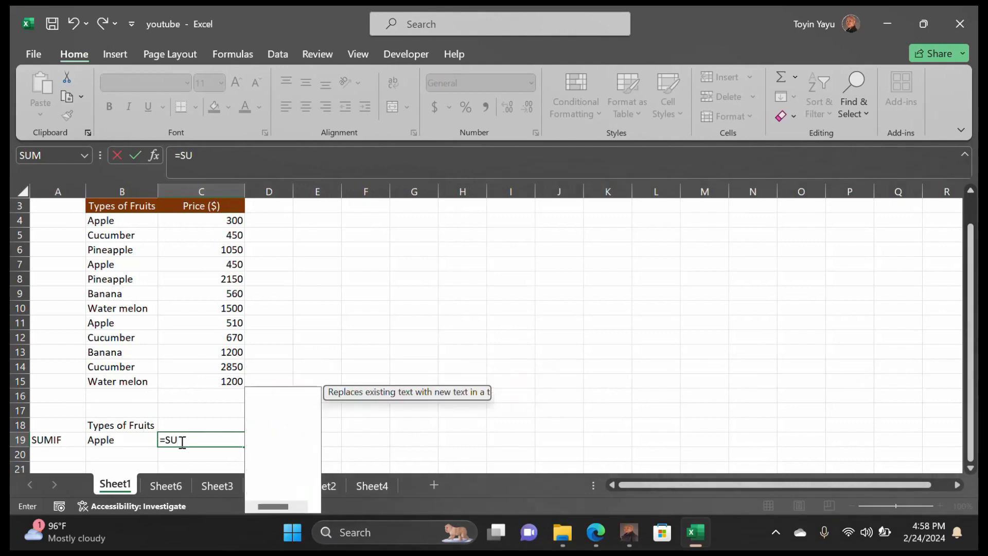
text(MIF)
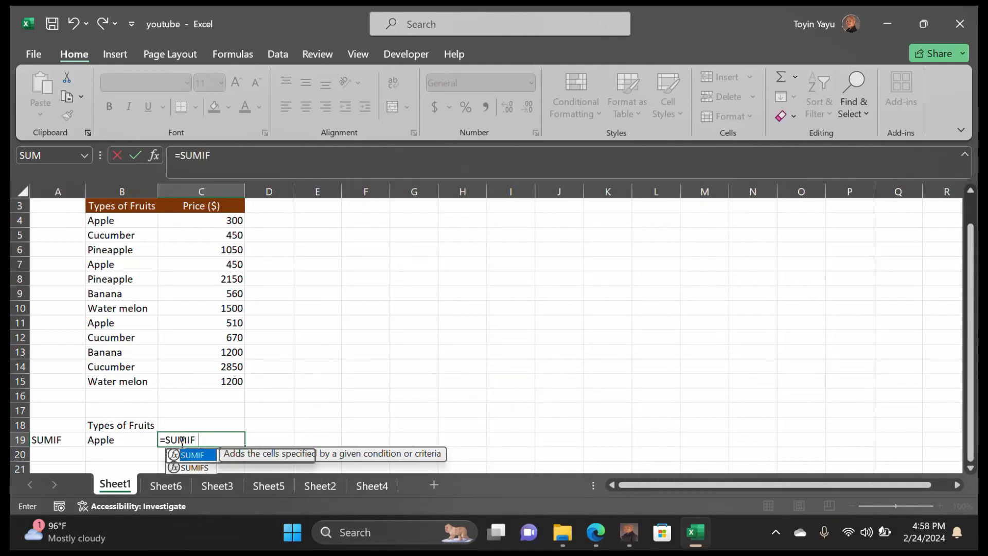
double_click(175, 455)
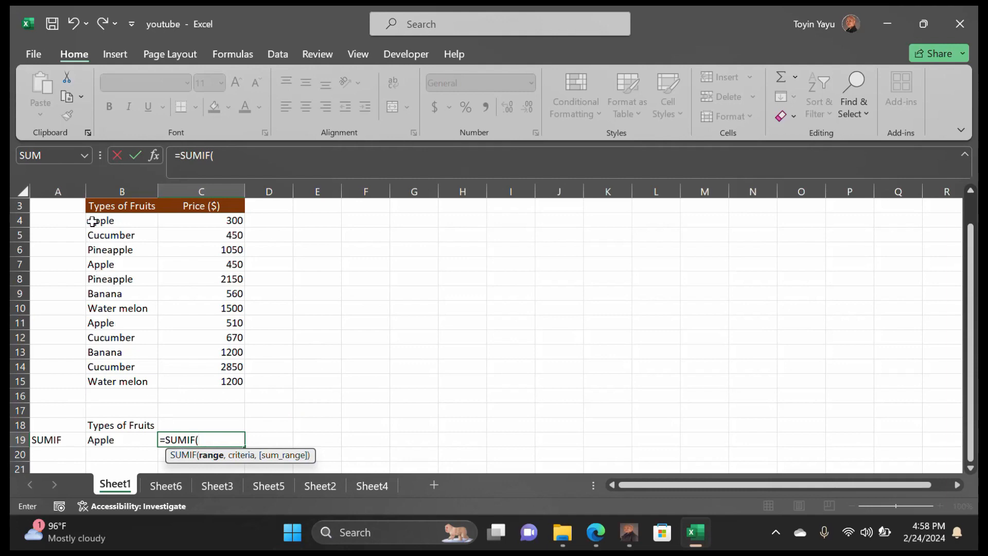
drag(95, 220, 123, 383)
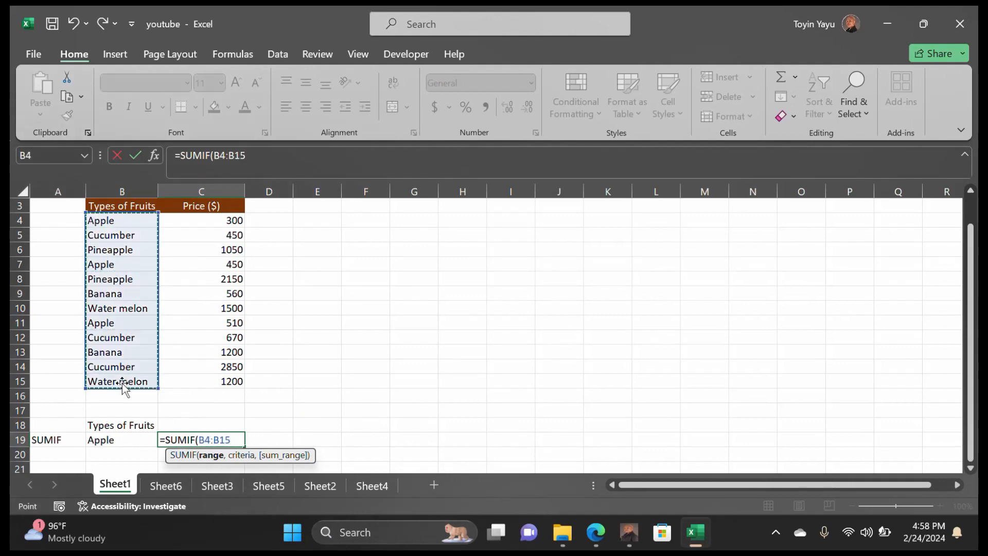
text(,)
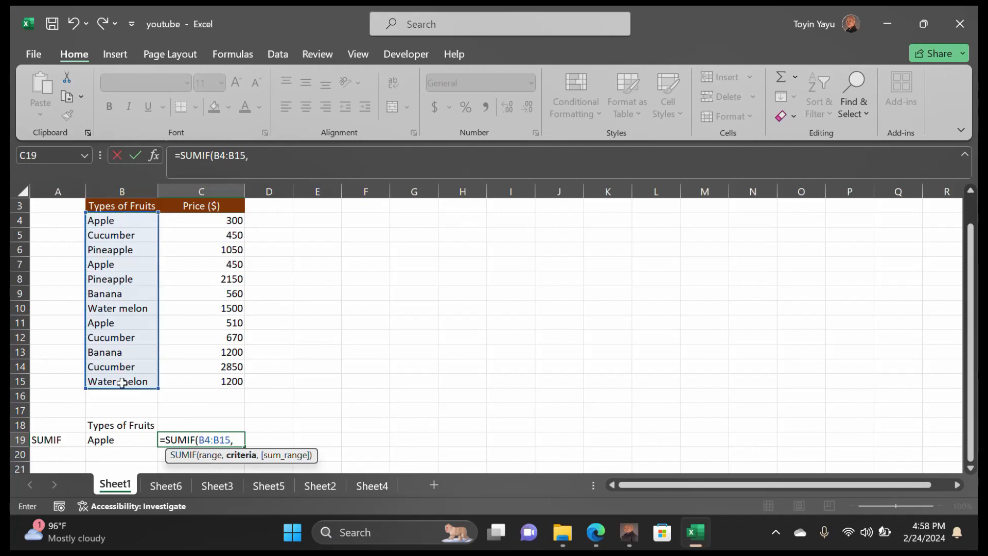
click(132, 439)
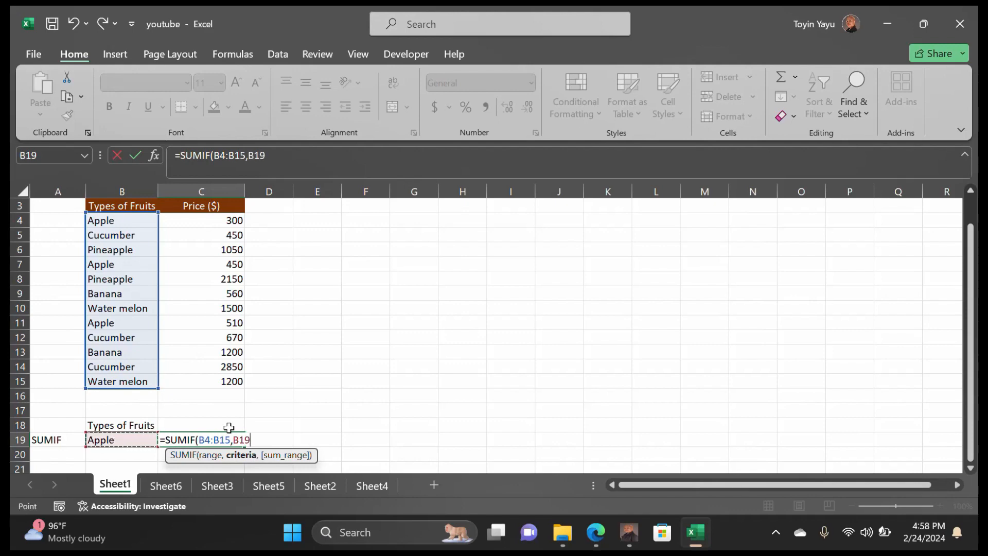
text(,)
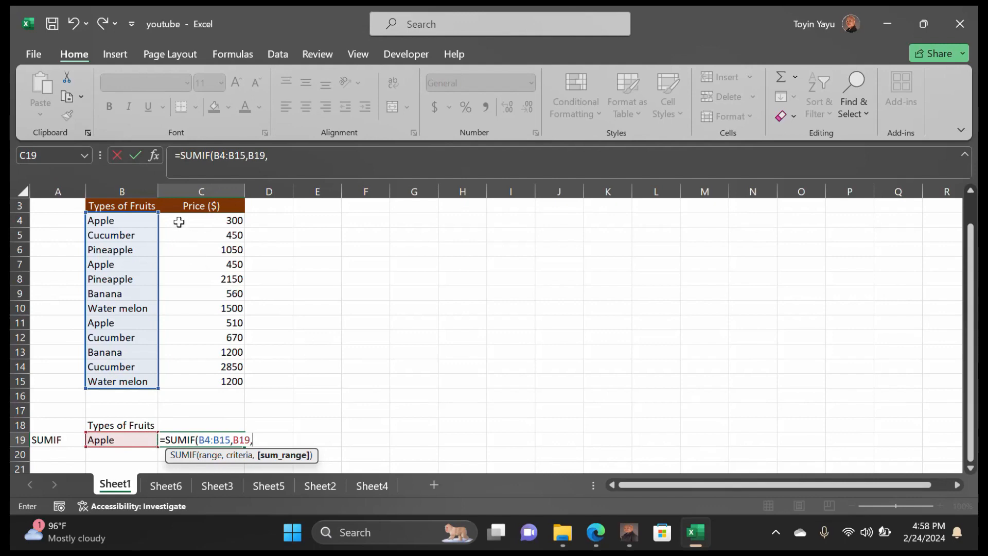
drag(180, 222, 216, 378)
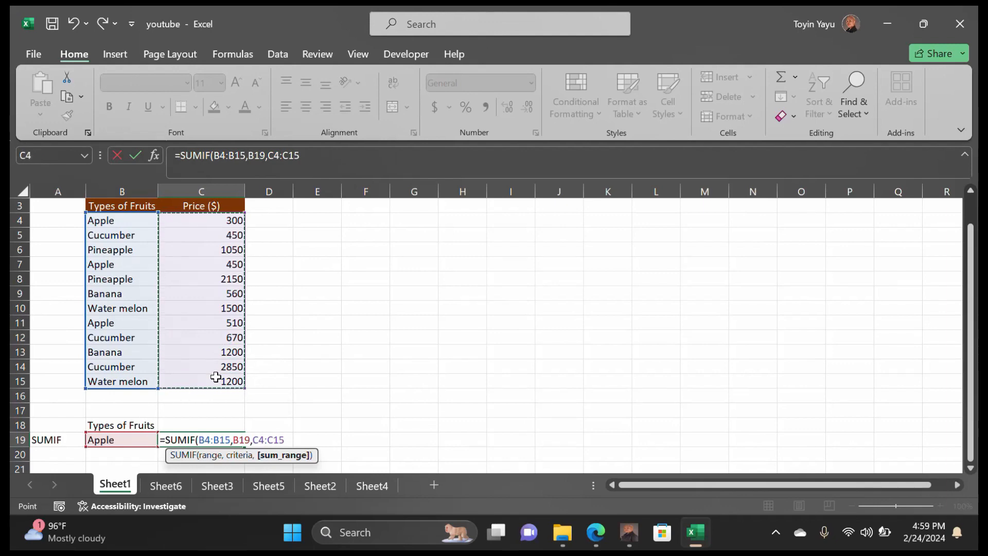
text())
key(Return)
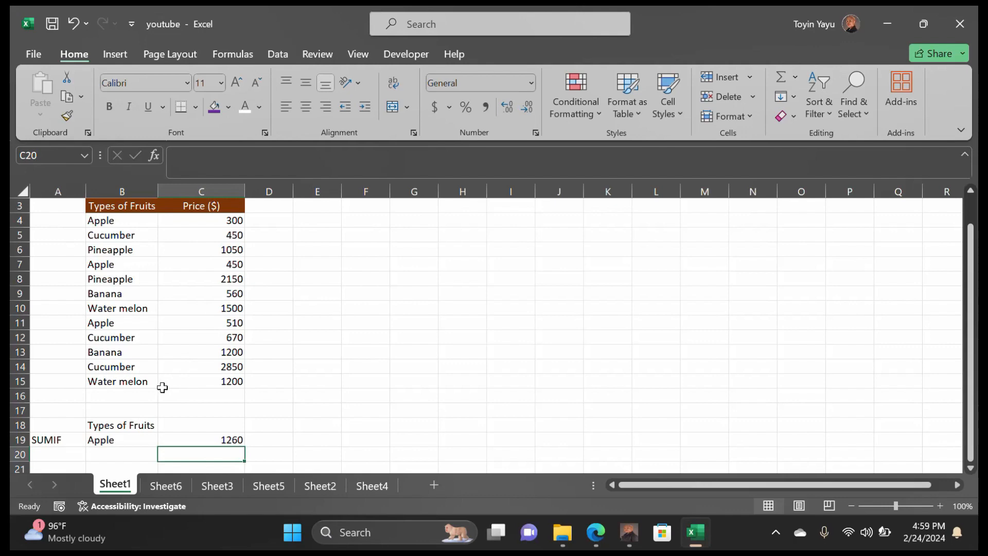
Change the B19 criterion from Apple to Cucumber and check the SUMIF total
double_click(118, 442)
drag(118, 443, 85, 442)
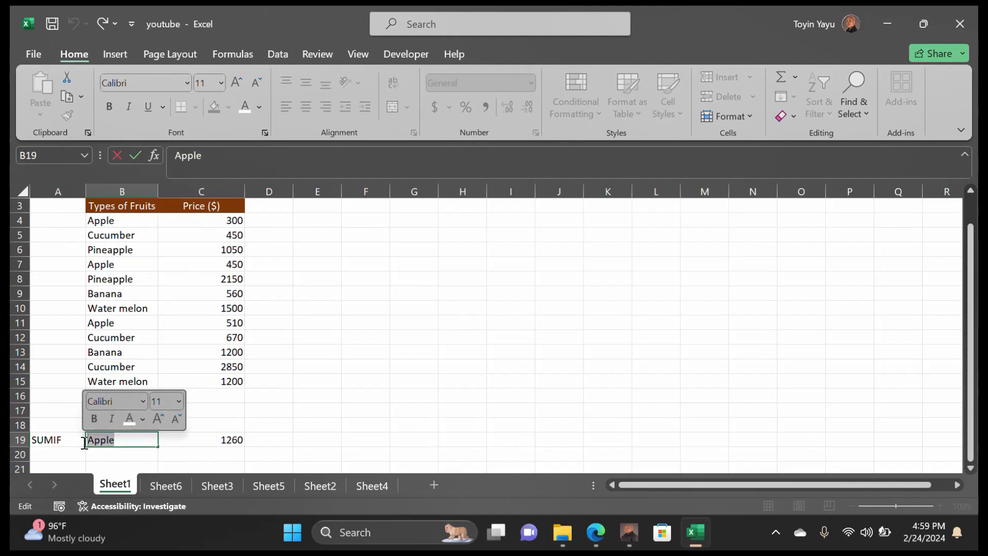
key(BackSpace)
text(Cumcu,)
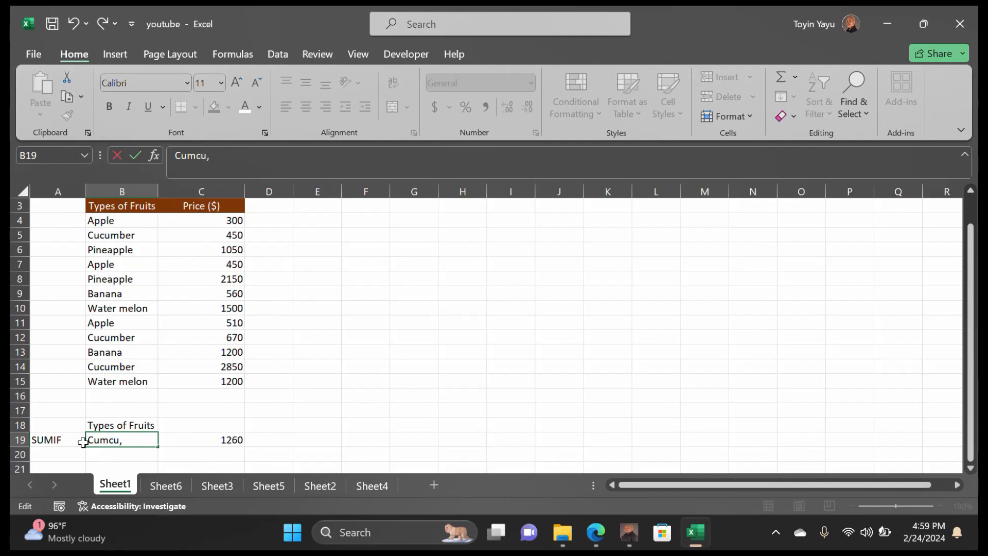
text(mber)
key(BackSpace)
key(BackSpace)
key(BackSpace)
key(BackSpace)
key(BackSpace)
key(BackSpace)
key(BackSpace)
key(BackSpace)
text(cumber)
click(231, 442)
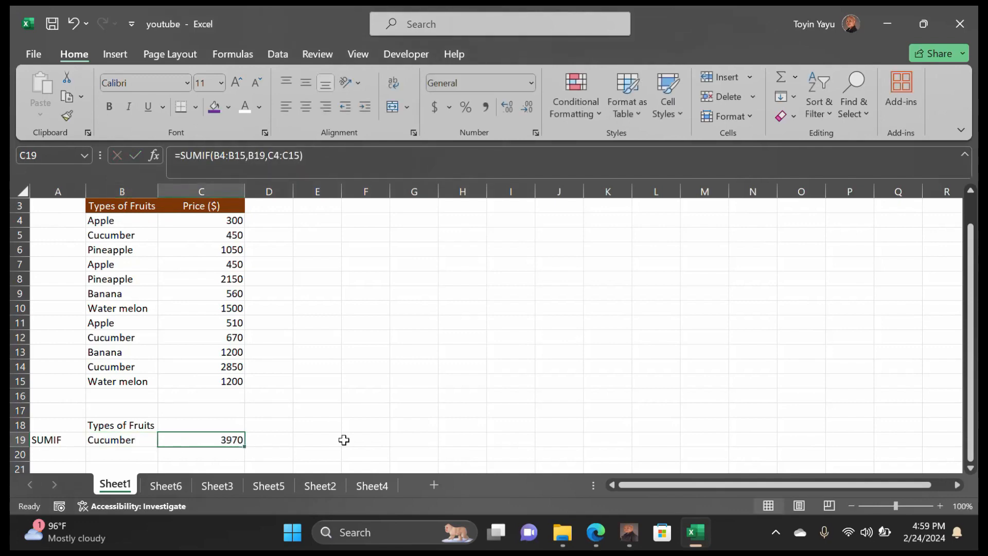
Replace the B19 criterion with Banana so C19 recalculates to 1760
double_click(148, 440)
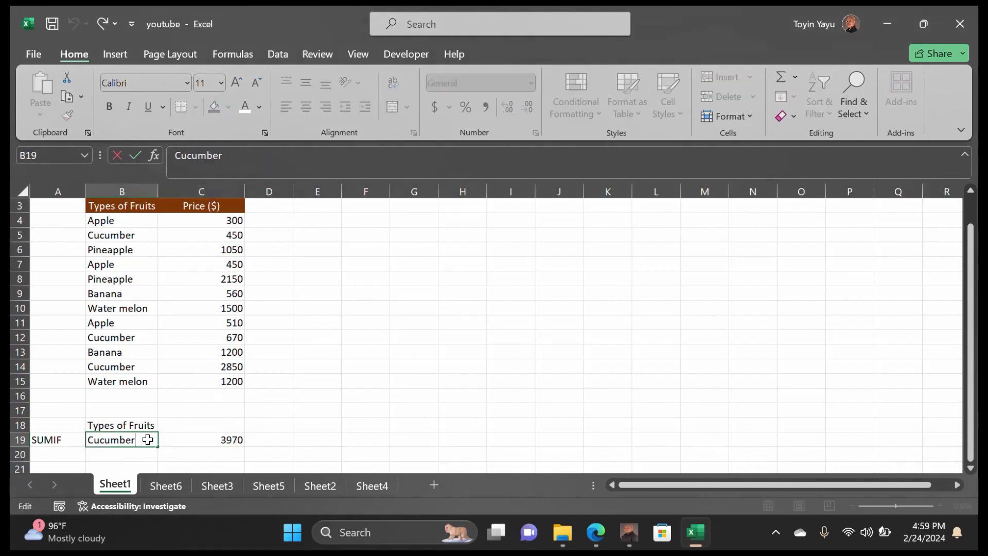
drag(147, 439, 79, 441)
text(Ban)
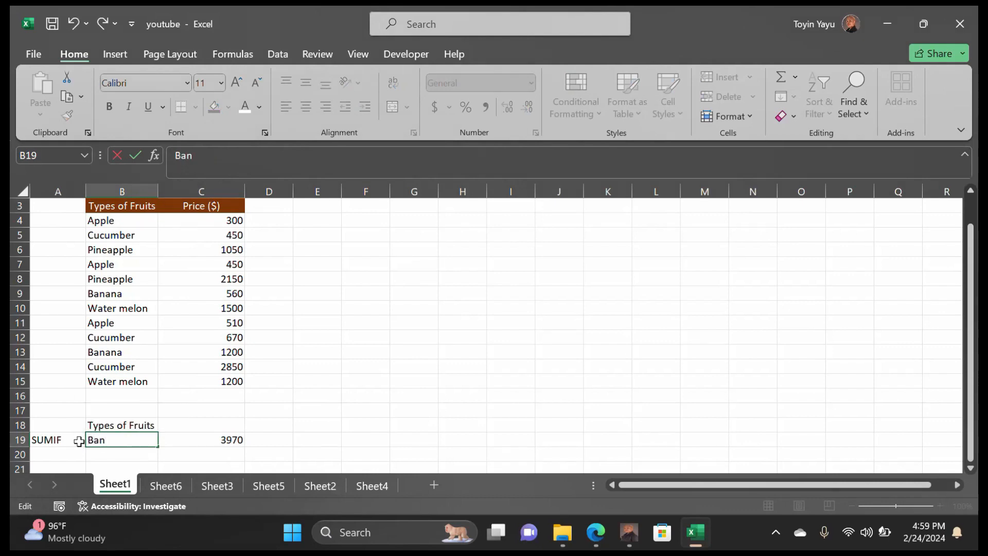
text(ana)
click(229, 440)
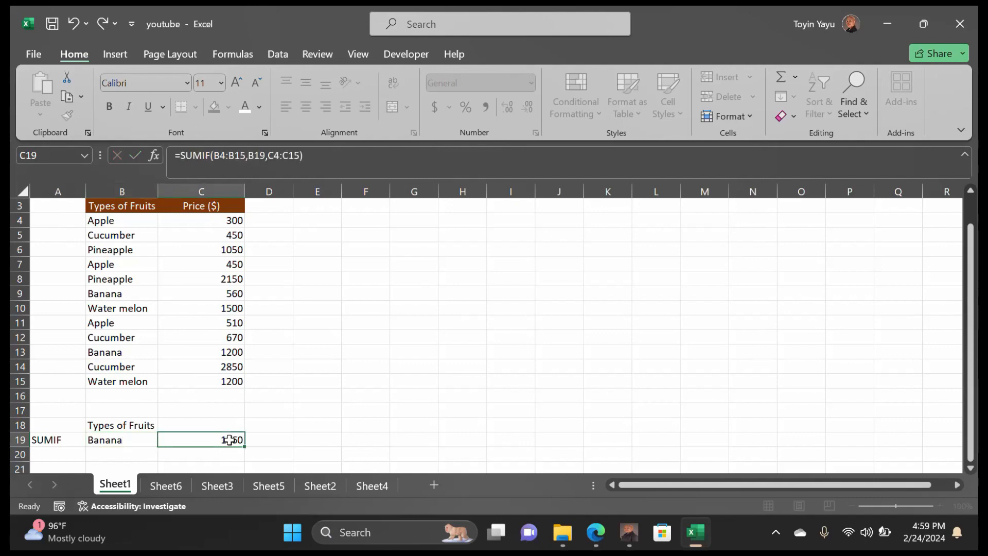
scroll(393, 442, down, 1)
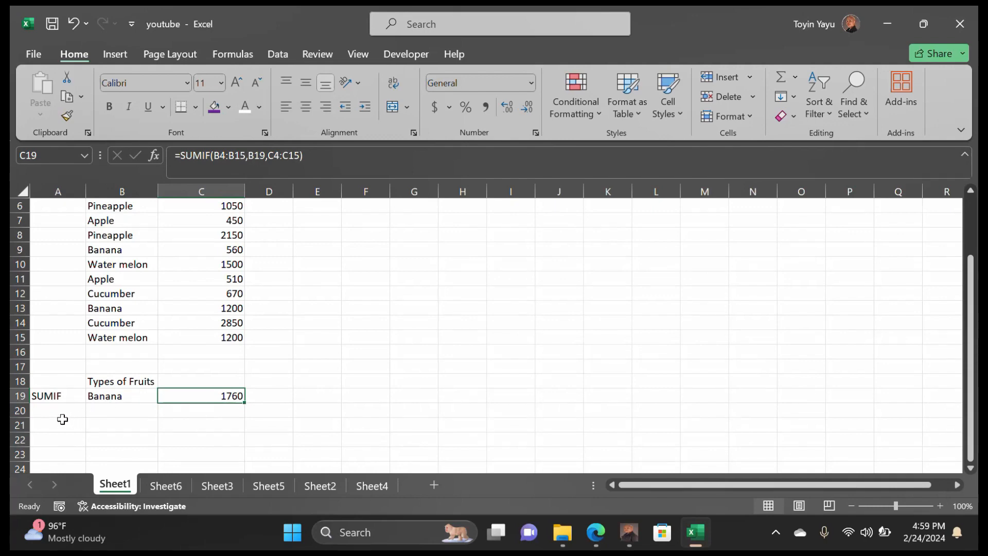
Type the label AVERAGEIF in A20 and the fruit Pineapple in B20
double_click(44, 412)
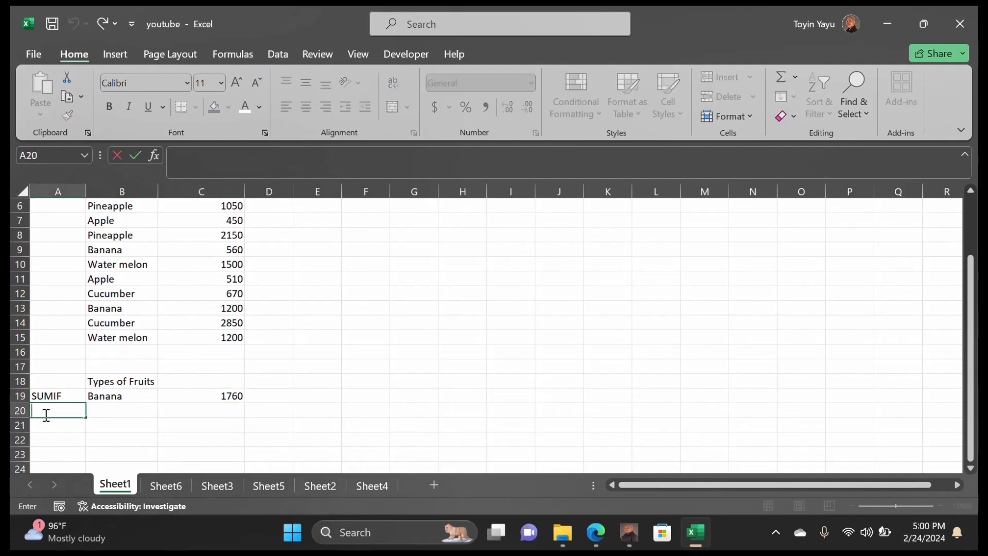
text(AVERAGEIF)
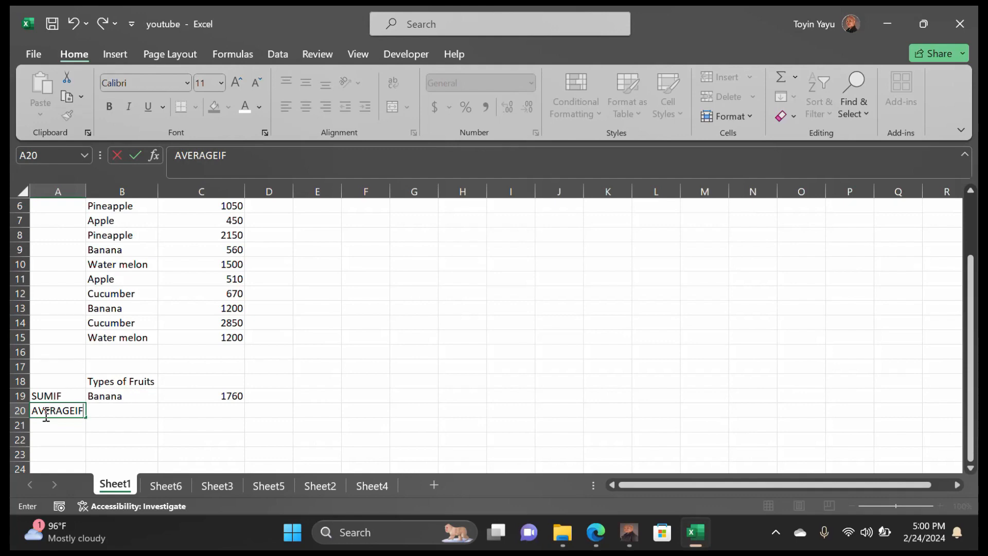
double_click(111, 410)
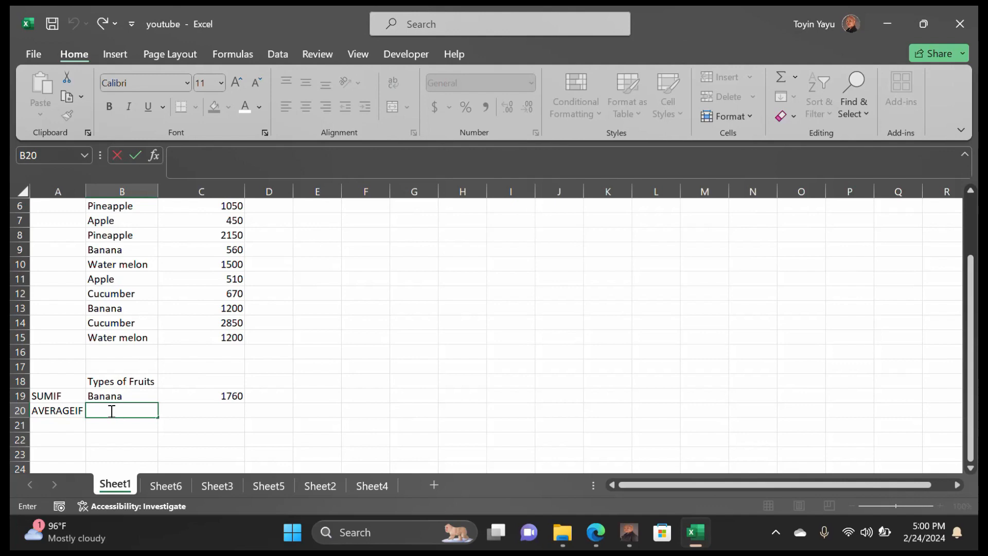
text(pl)
key(BackSpace)
key(BackSpace)
key(BackSpace)
key(BackSpace)
text(Pineapple)
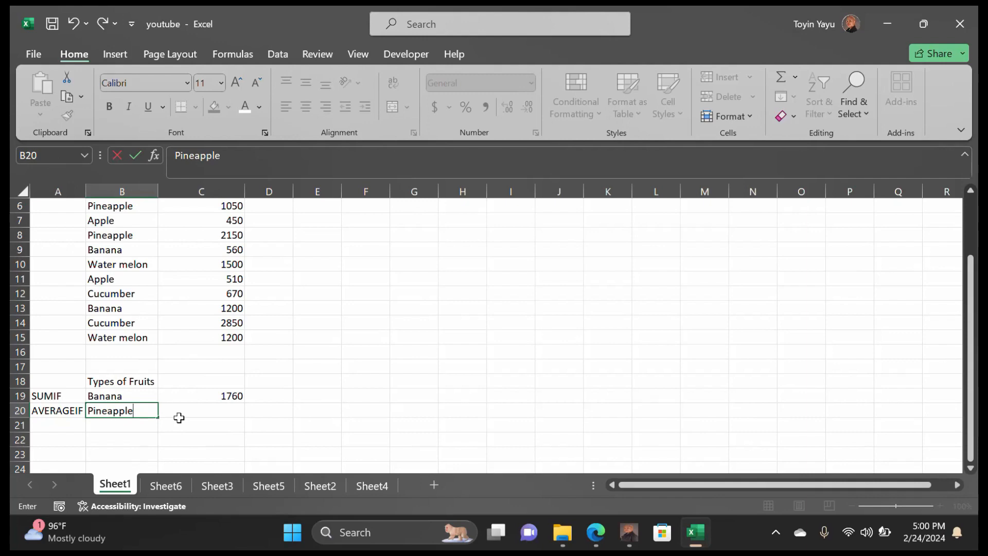
Enter =AVERAGEIF(B4:B15,B20,C4:C15) in C20 to average Pineapple prices (1600)
double_click(196, 412)
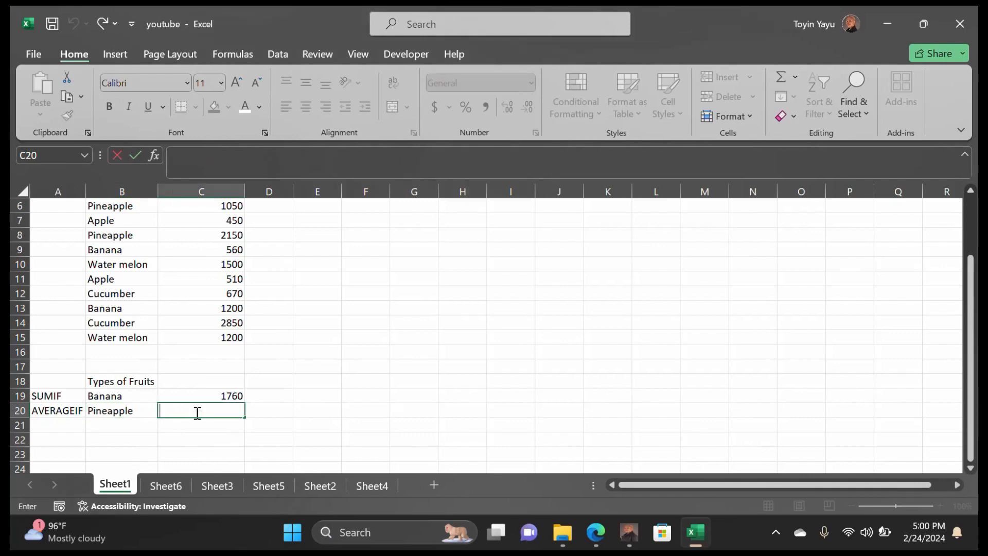
text(=)
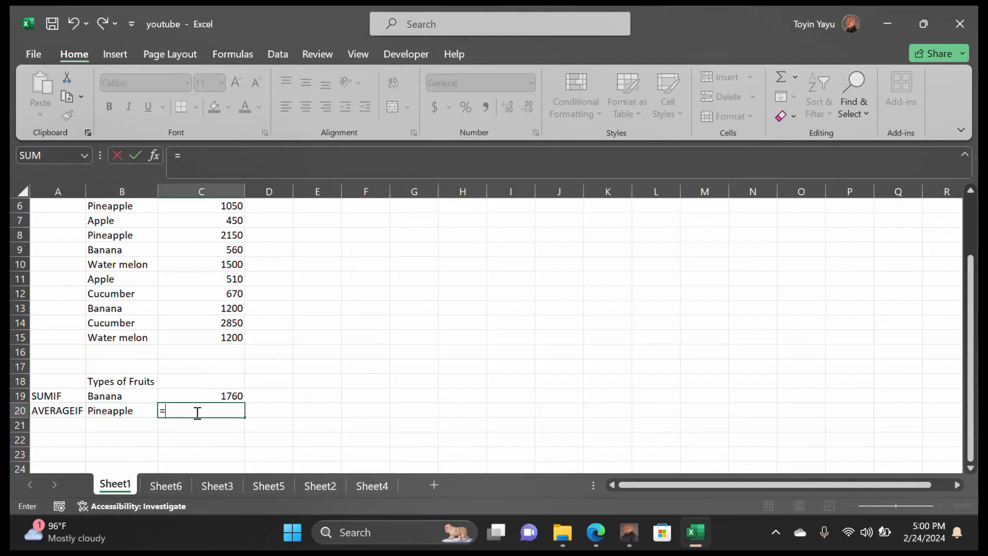
text(AVE)
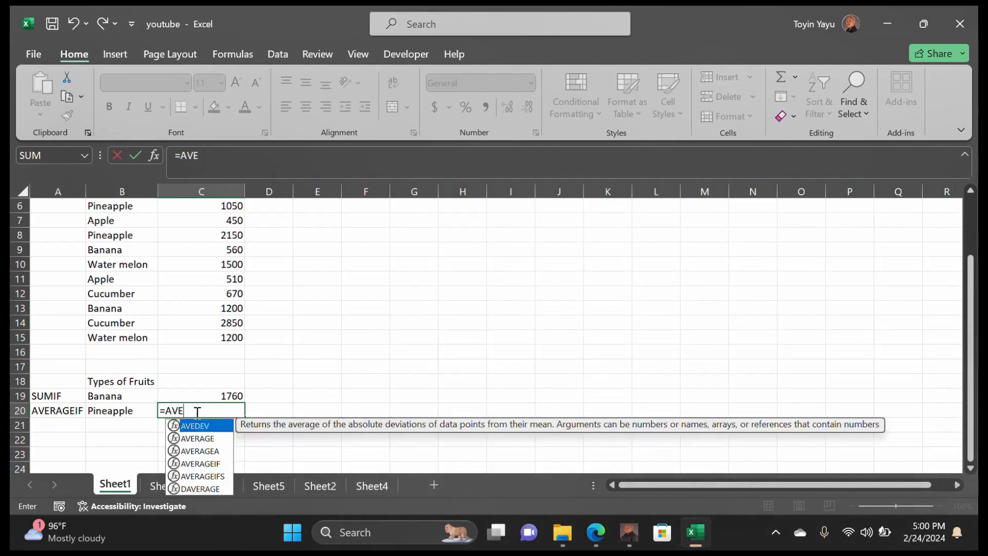
text(RAGE)
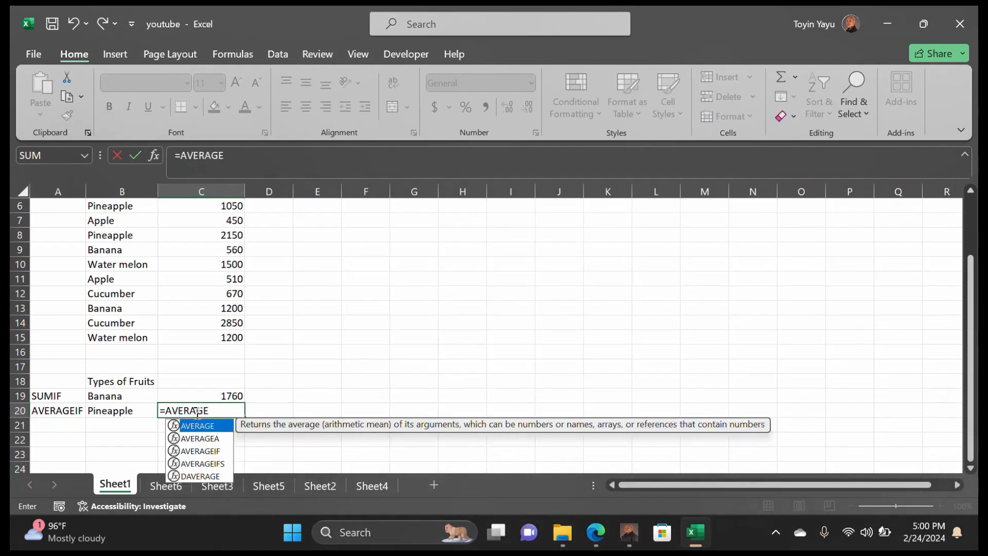
text(IF)
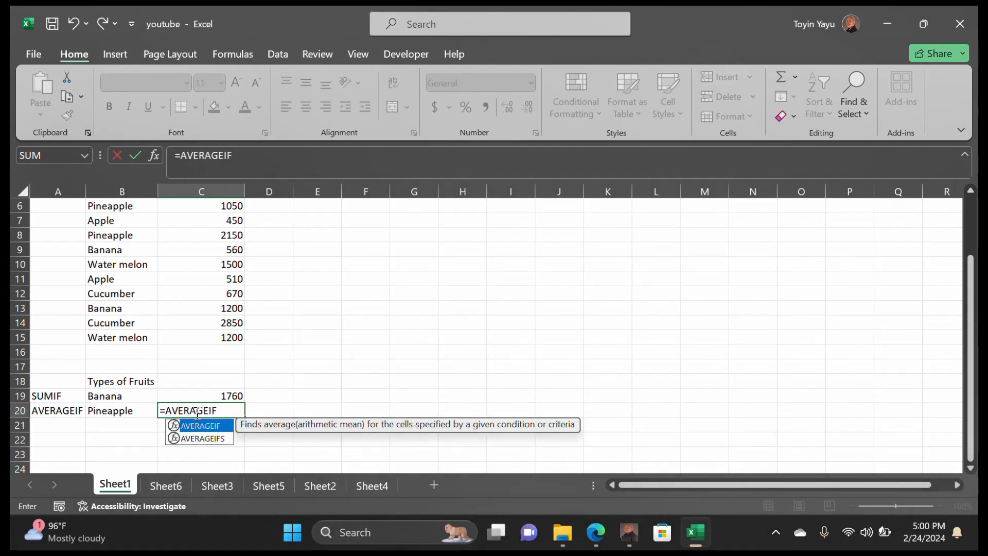
text(()
scroll(197, 412, up, 1)
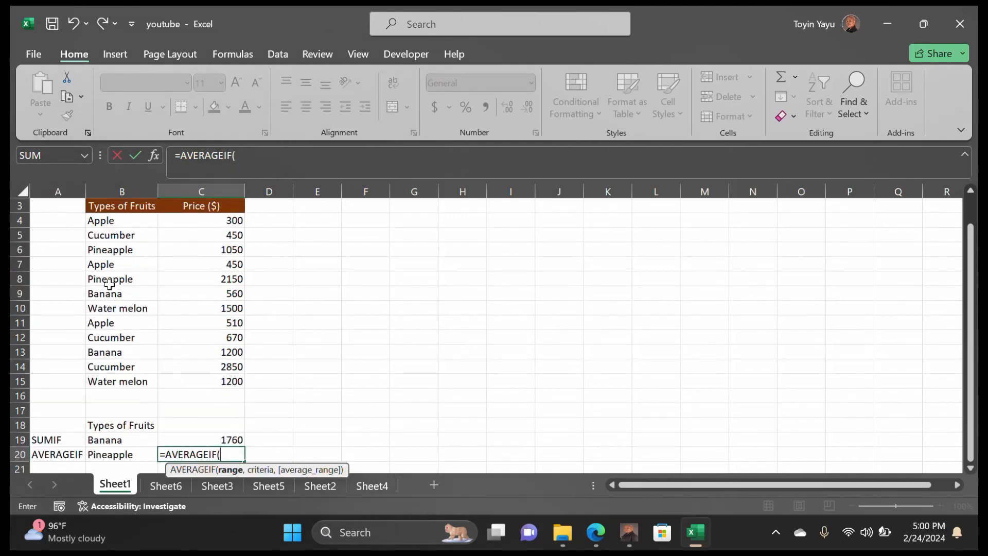
drag(90, 220, 118, 379)
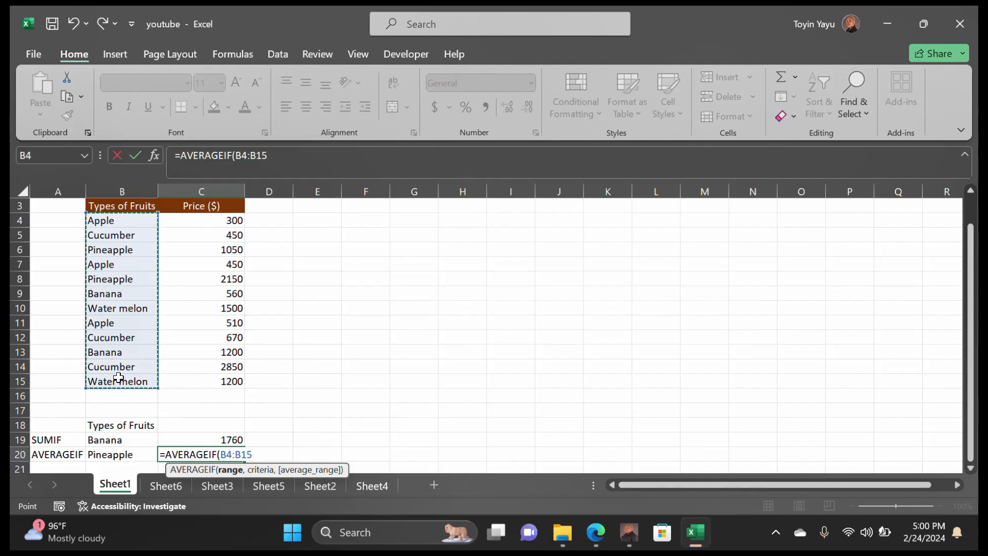
text(,)
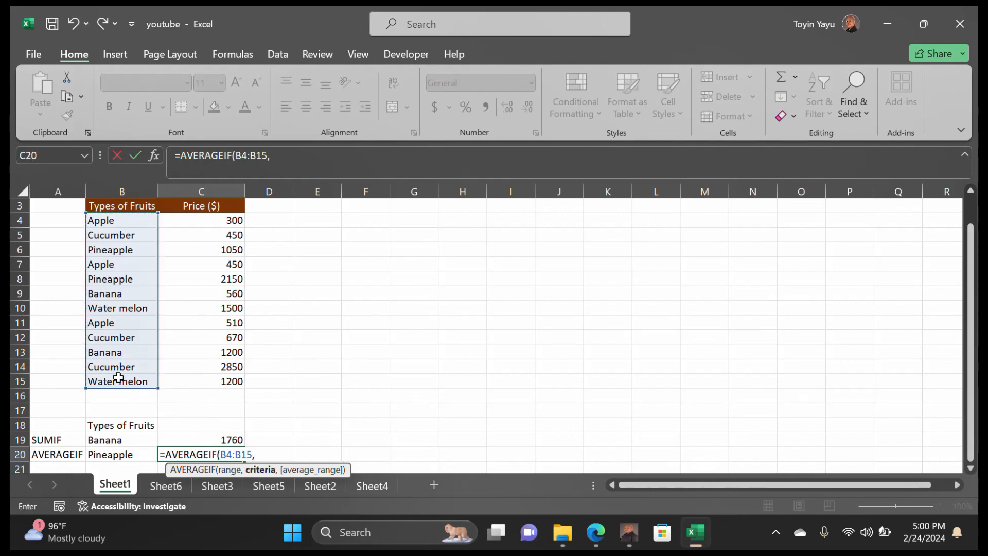
click(114, 453)
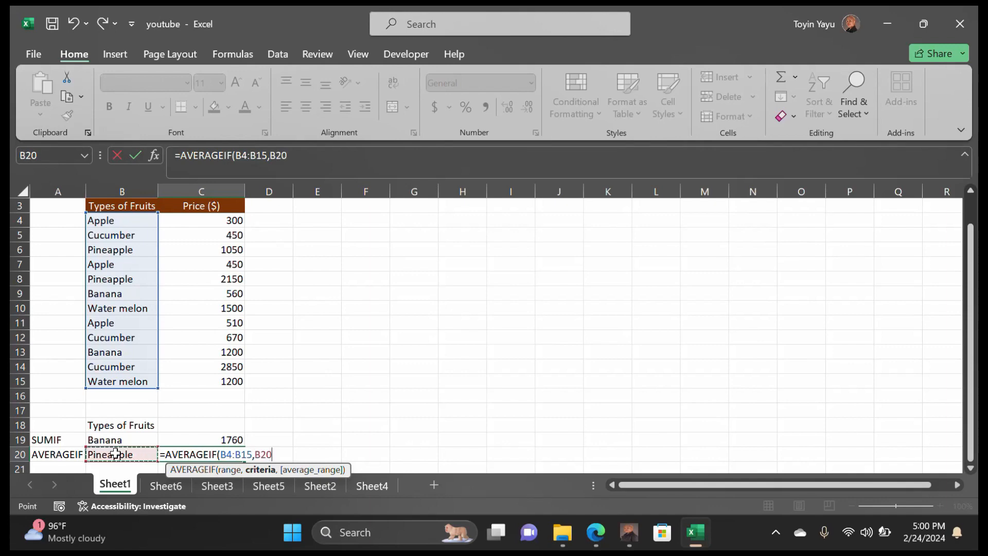
text(,)
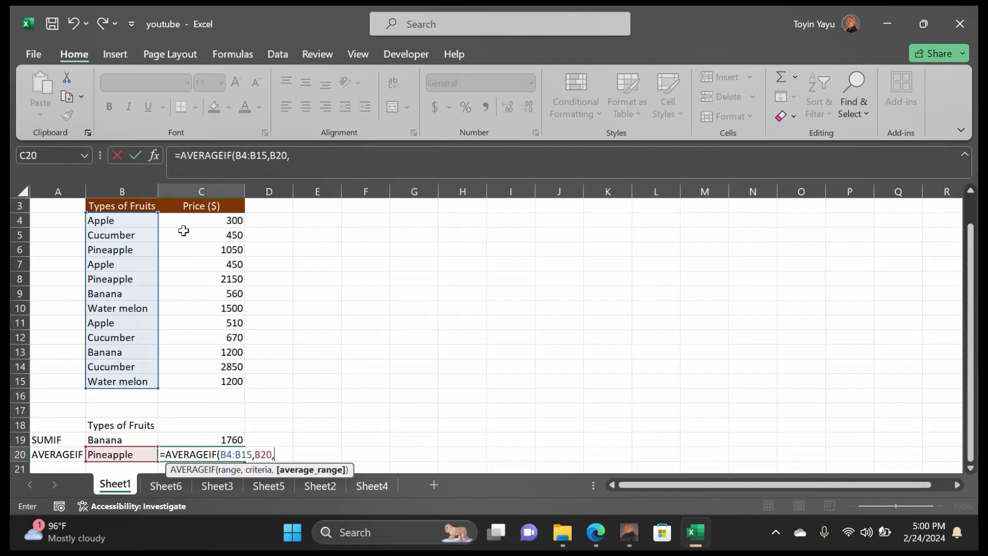
drag(181, 220, 217, 378)
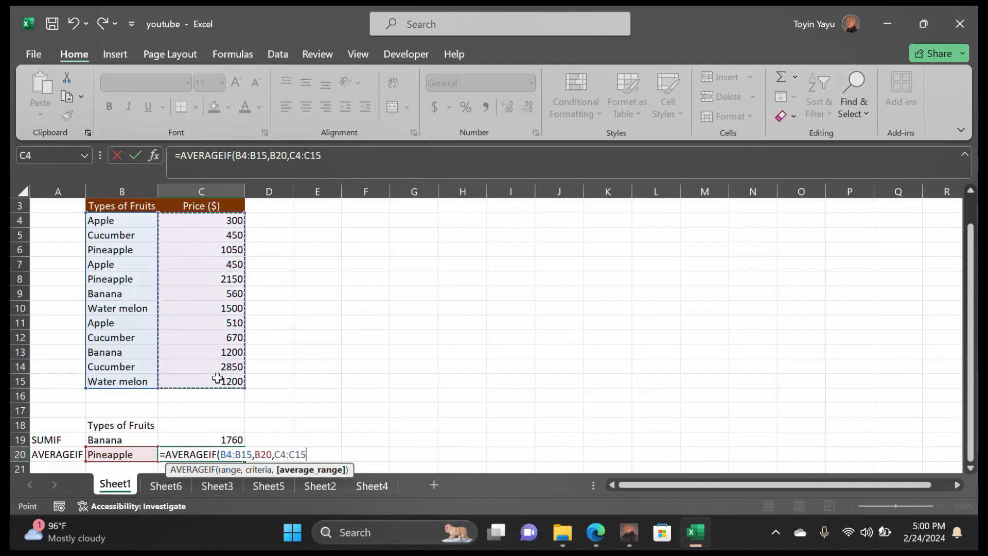
text())
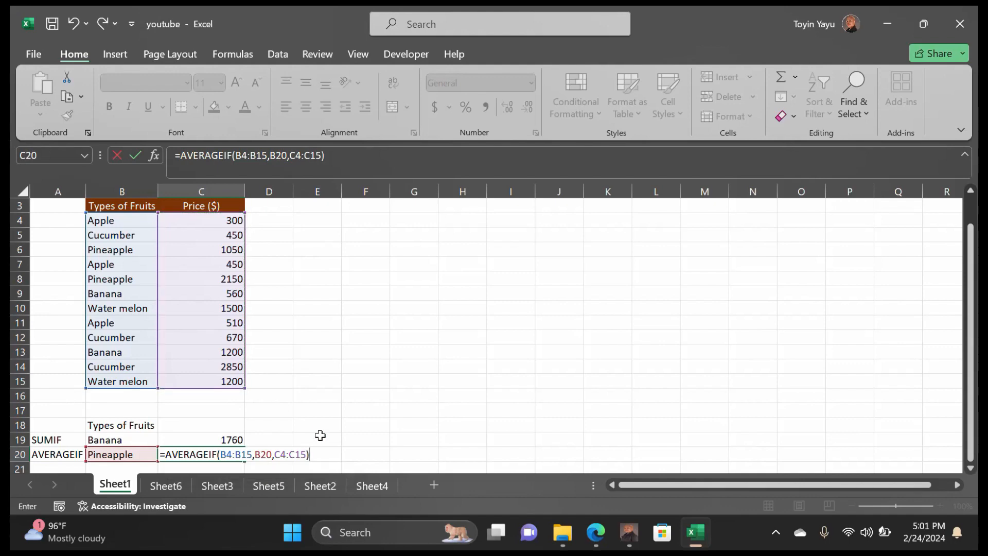
key(Return)
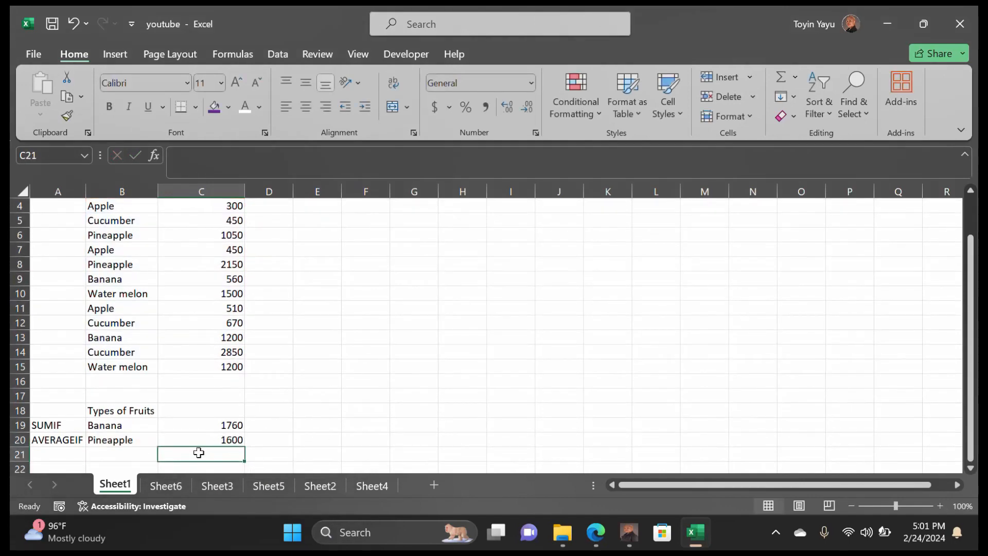
Check the C20 formula, then change B20 to Banana so the average becomes 880
double_click(215, 441)
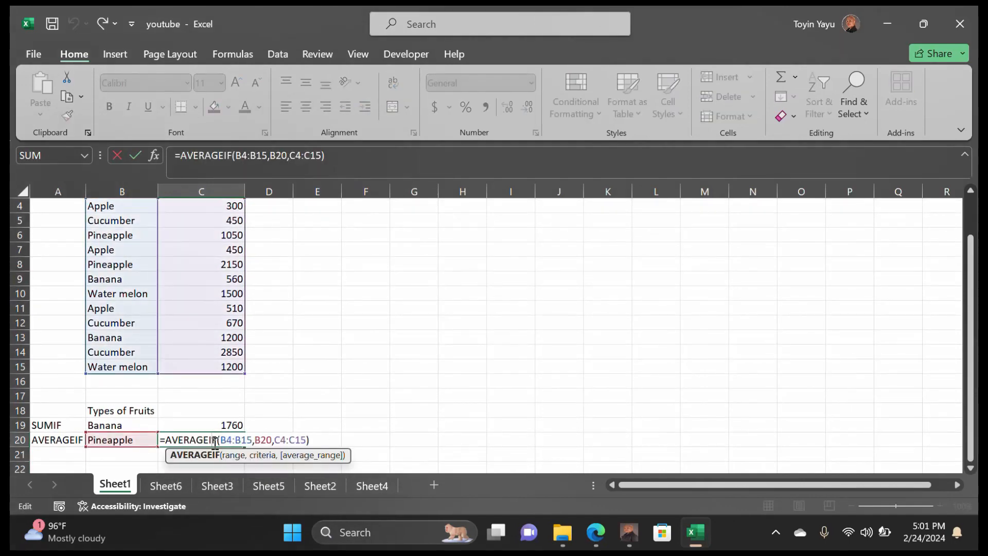
click(327, 428)
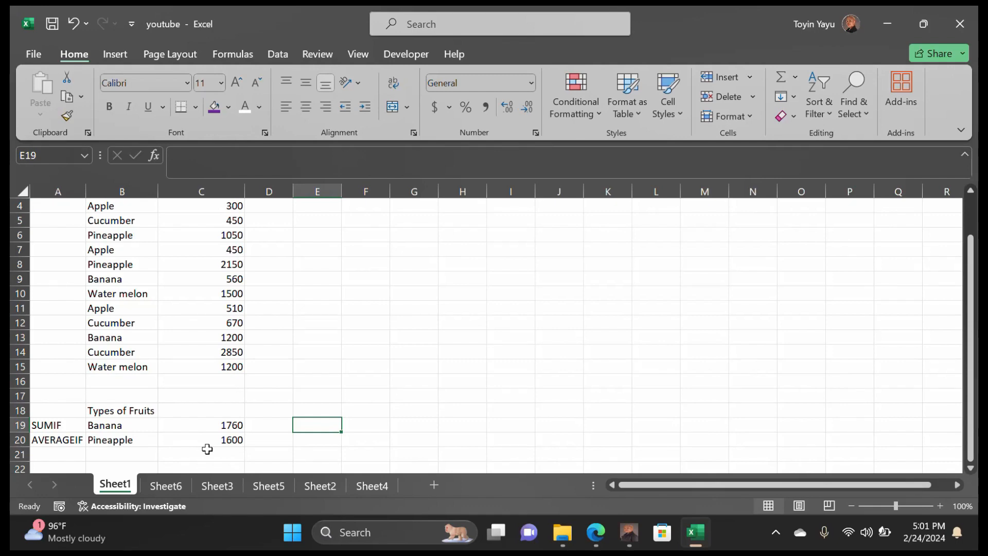
double_click(145, 442)
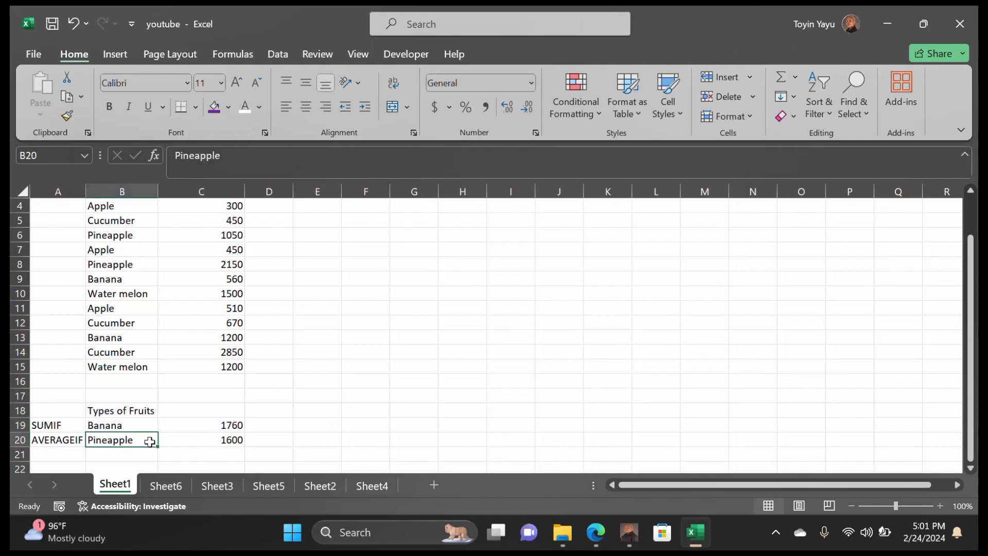
drag(145, 441, 72, 441)
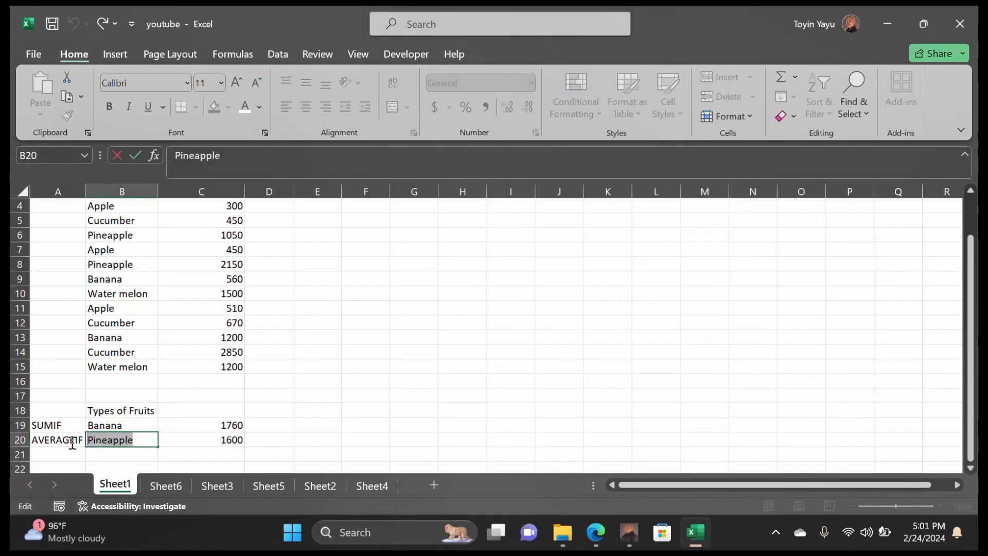
text(bANA)
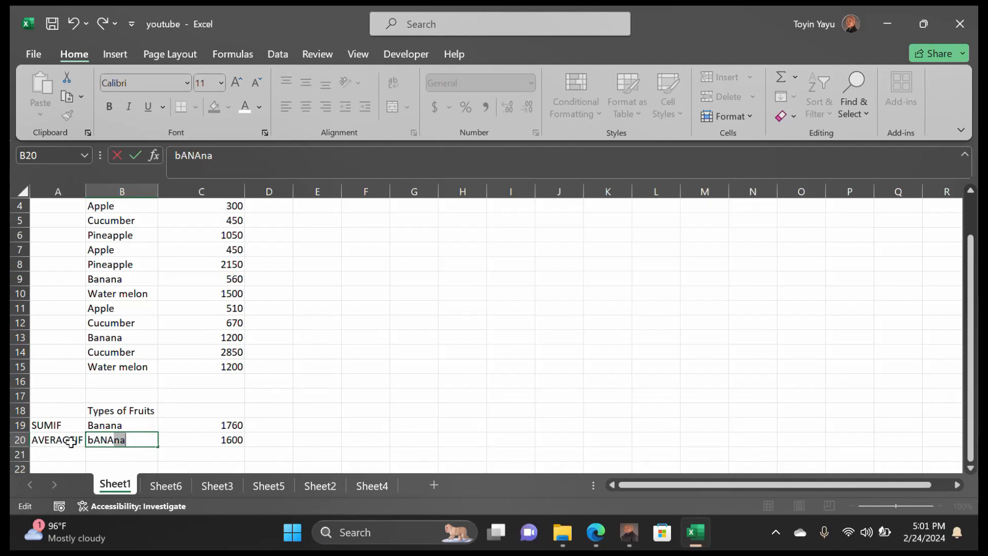
key(BackSpace)
key(BackSpace)
key(BackSpace)
key(BackSpace)
key(BackSpace)
text(Banana)
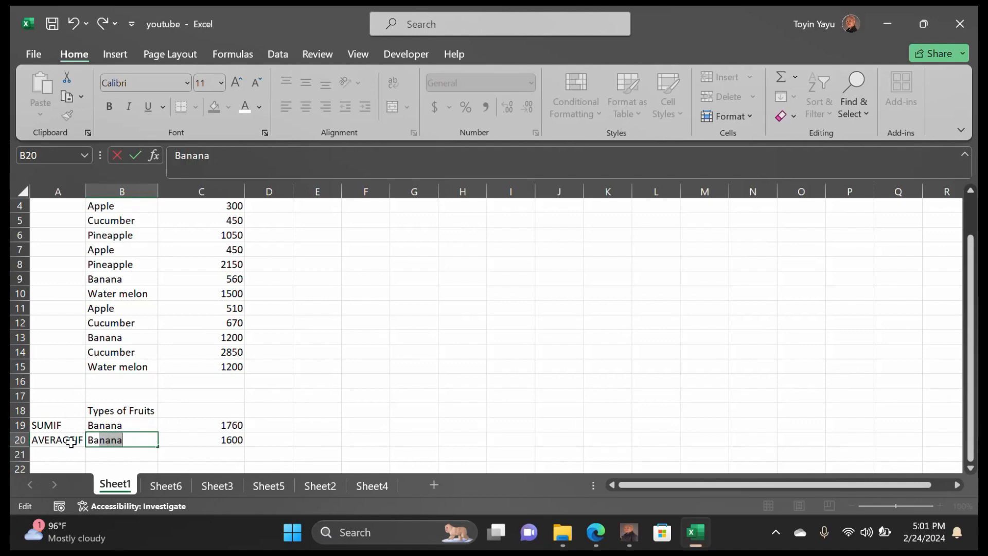
click(237, 438)
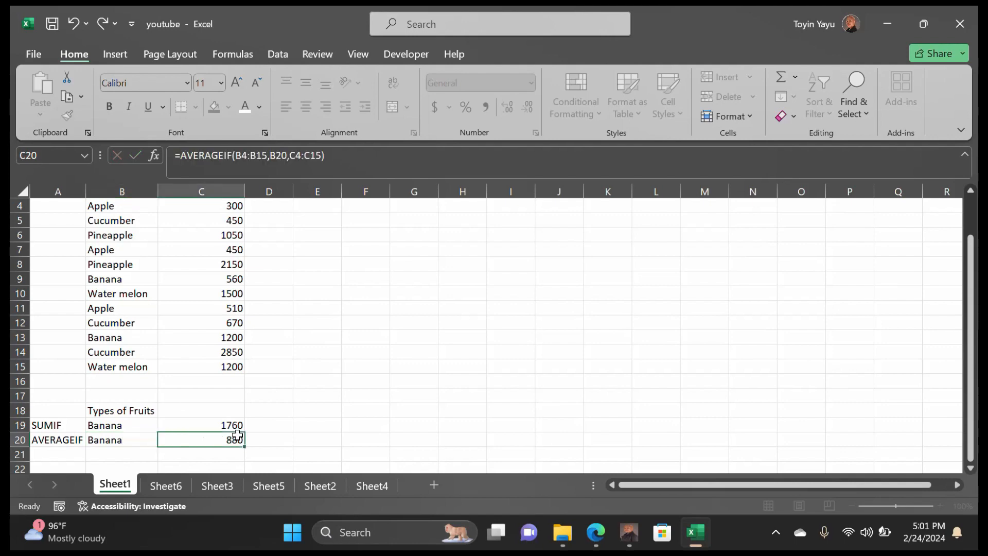
Change B20 to Water melon so C20 averages 1350, and recheck the formula
double_click(125, 438)
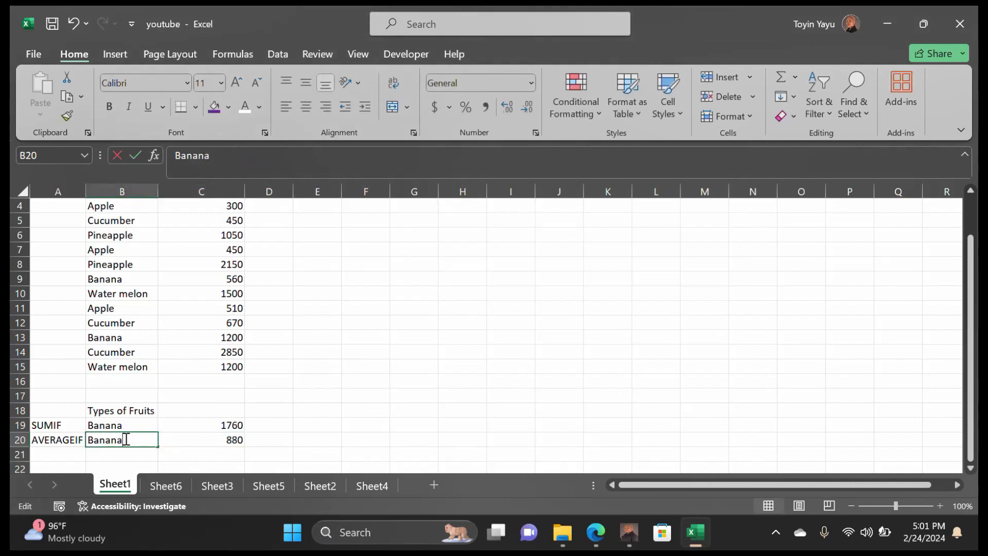
drag(125, 437, 52, 437)
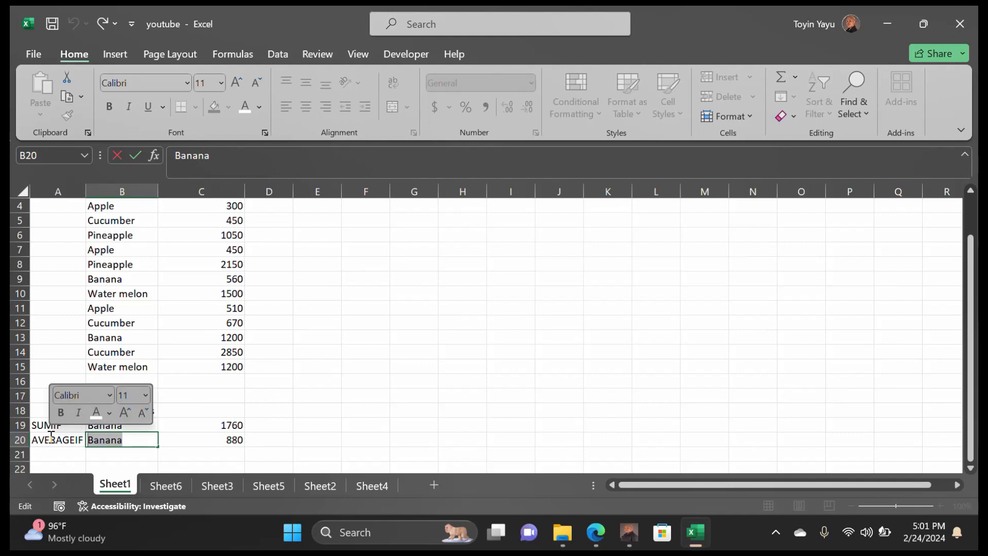
text(Water m)
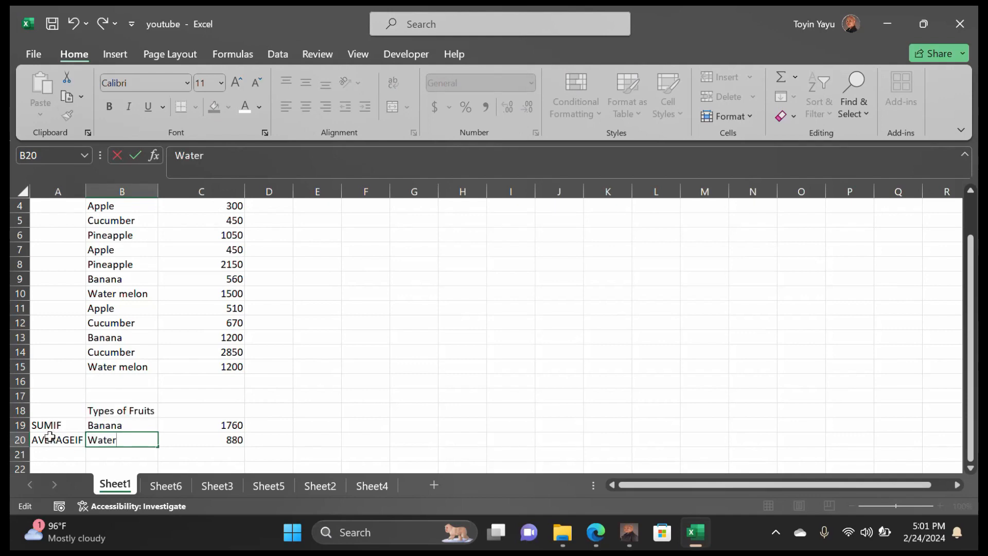
key(BackSpace)
text(melon)
click(209, 442)
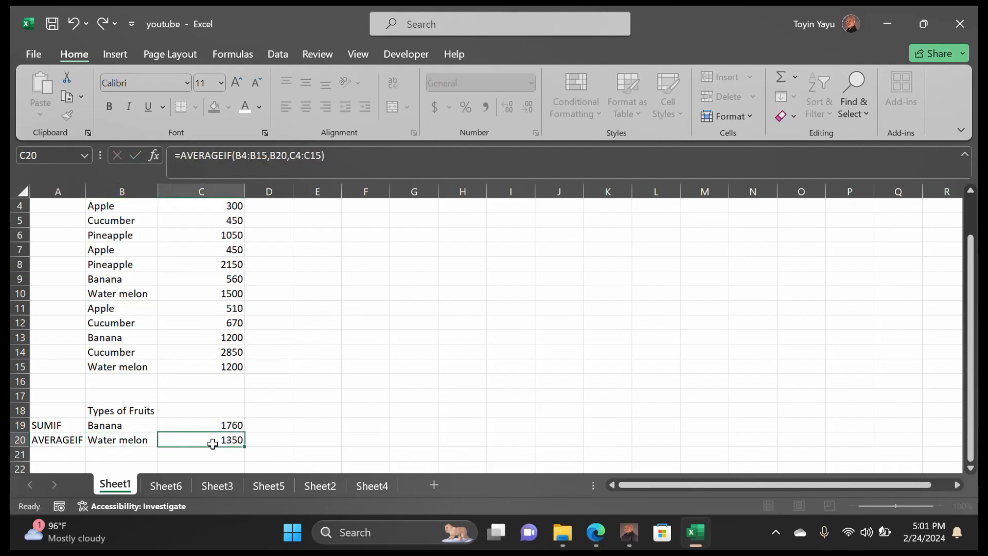
double_click(215, 440)
click(376, 431)
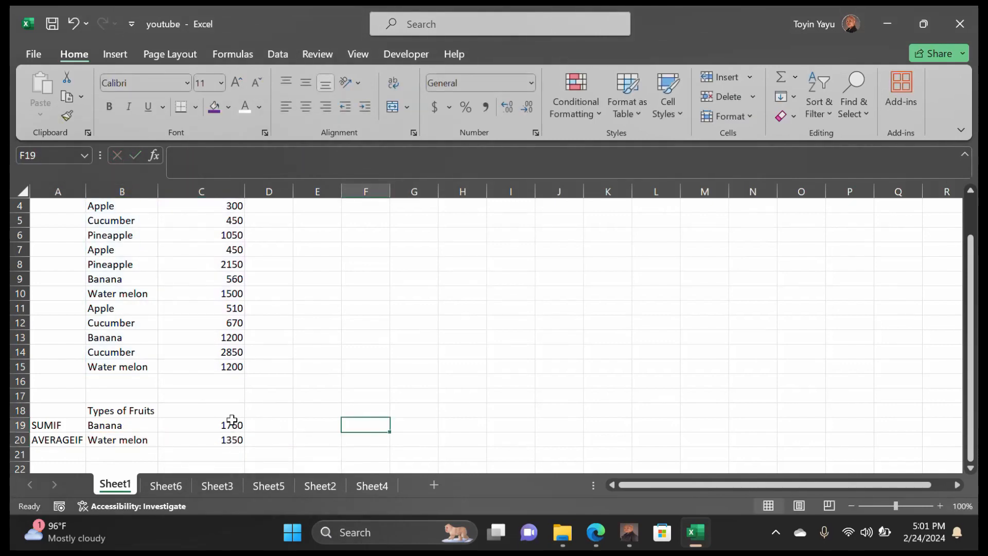
scroll(232, 420, down, 2)
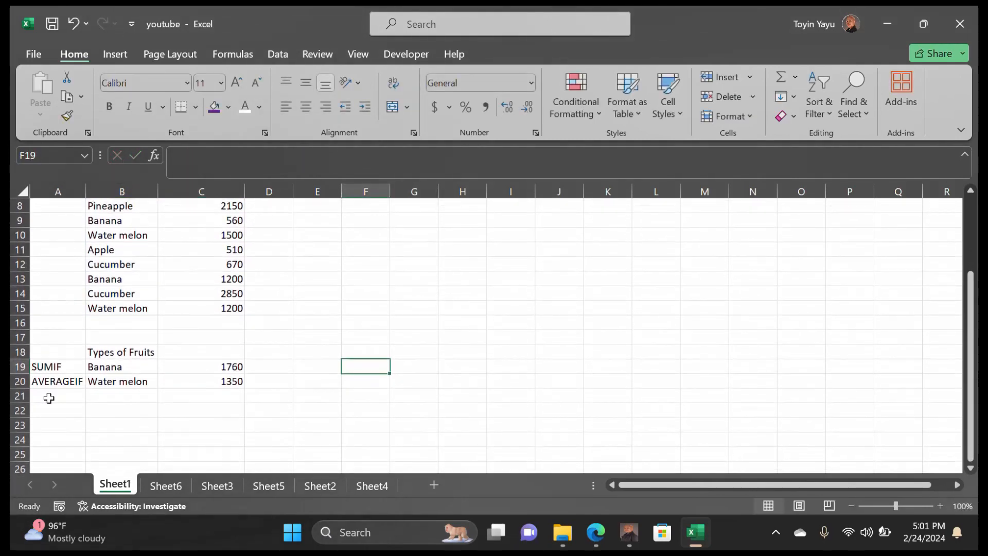
Type the label COUNTIF in A21 and the criterion Apple in B21
click(51, 398)
double_click(51, 398)
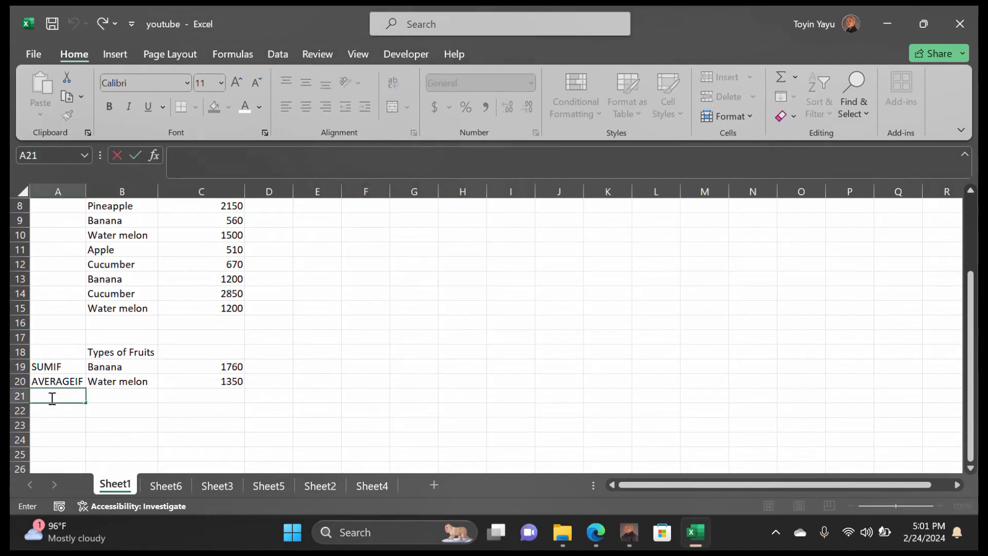
text(COUNTIF)
click(106, 395)
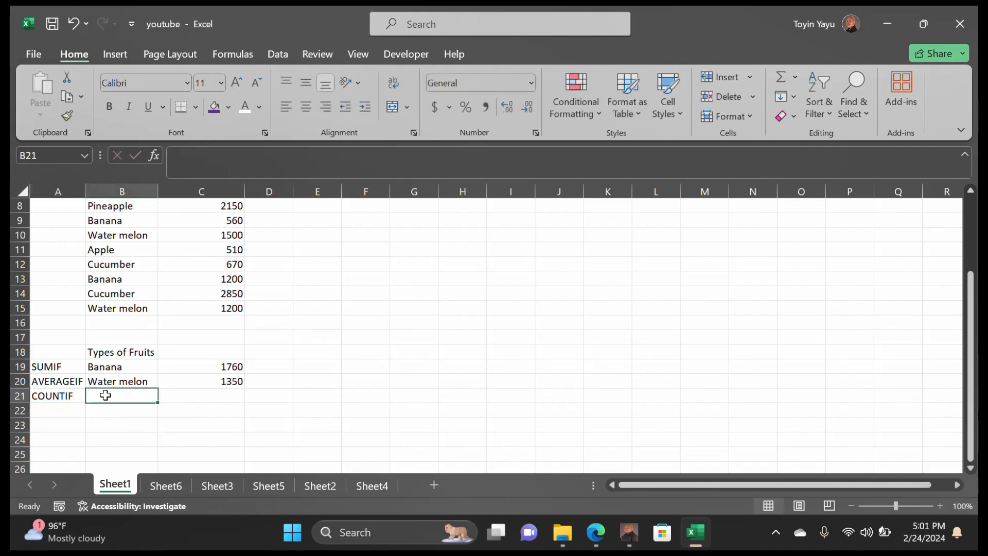
text(A)
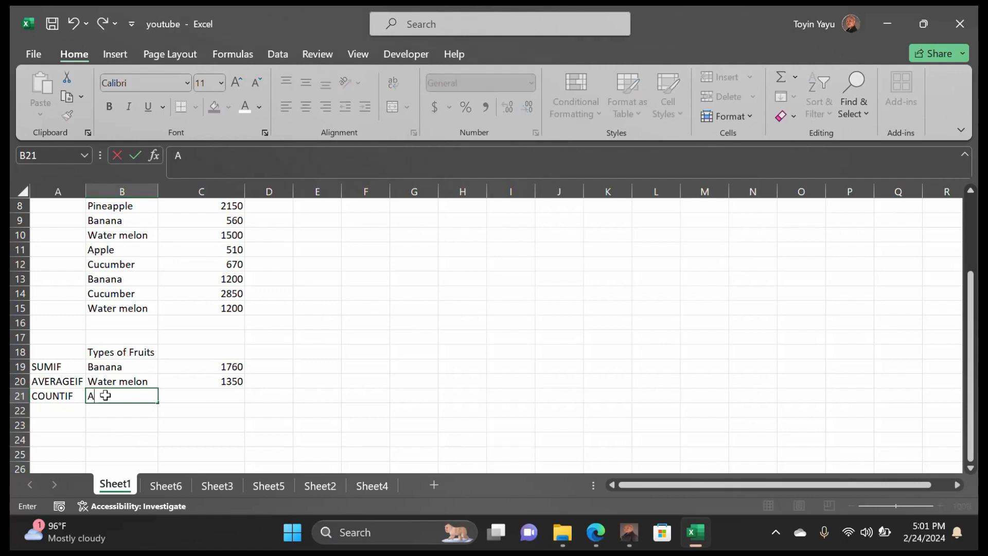
text(pple)
Enter =COUNTIF(B4:B15,B21) in C21 to count Apple entries, giving 3
double_click(201, 395)
text(=)
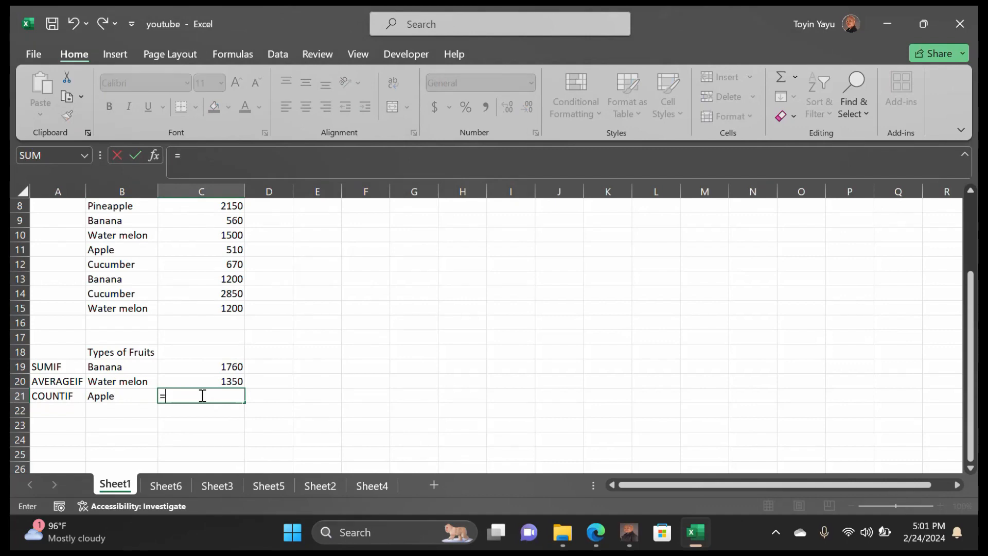
text(count)
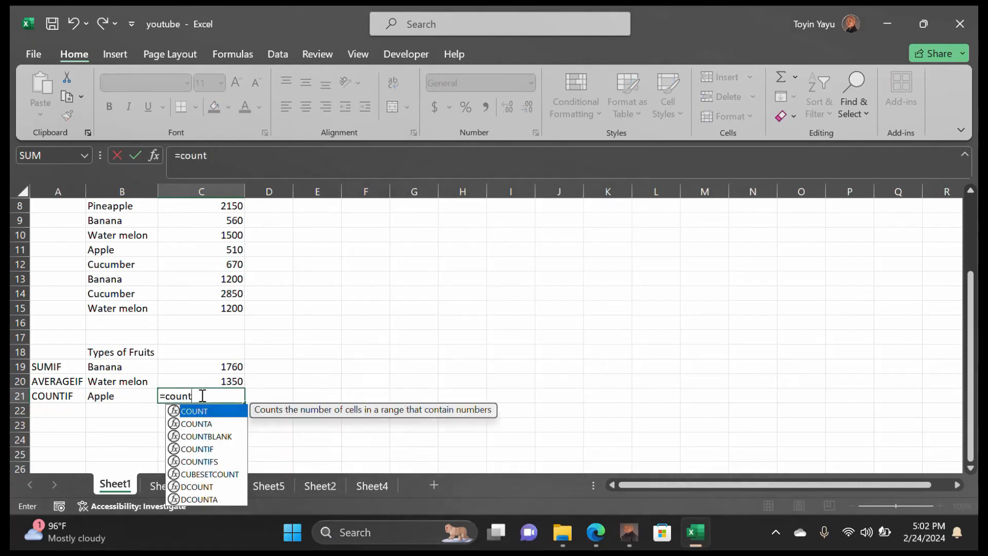
text(if)
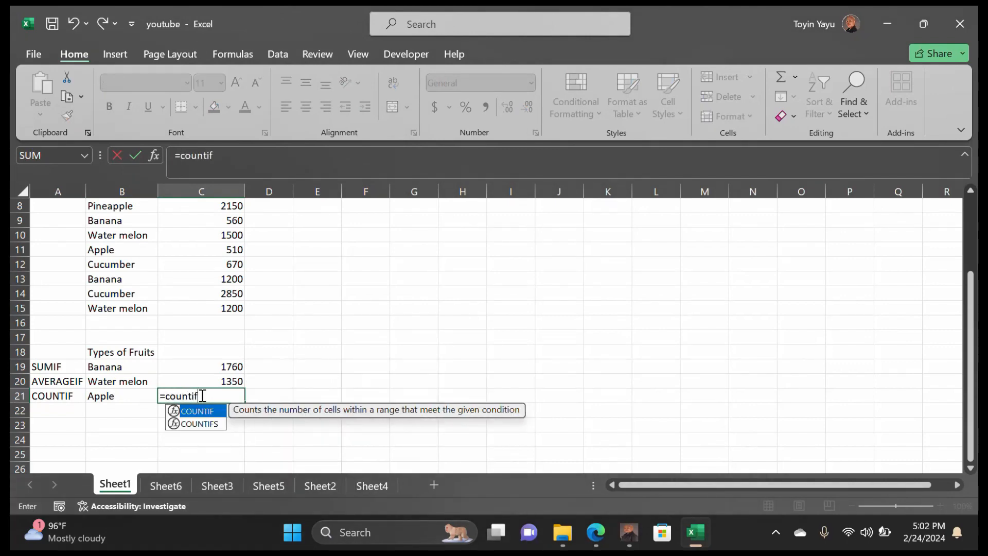
text(()
scroll(202, 395, up, 2)
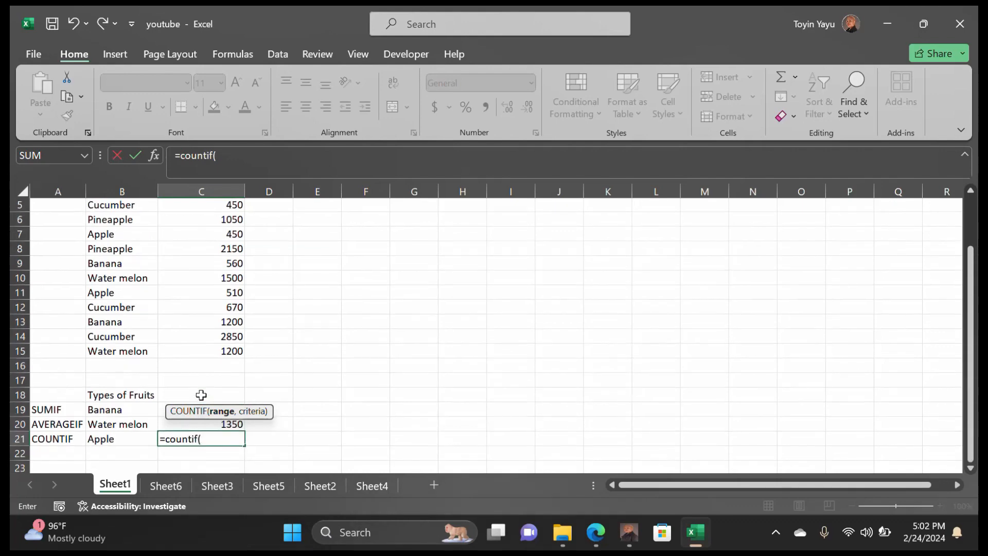
scroll(201, 395, up, 1)
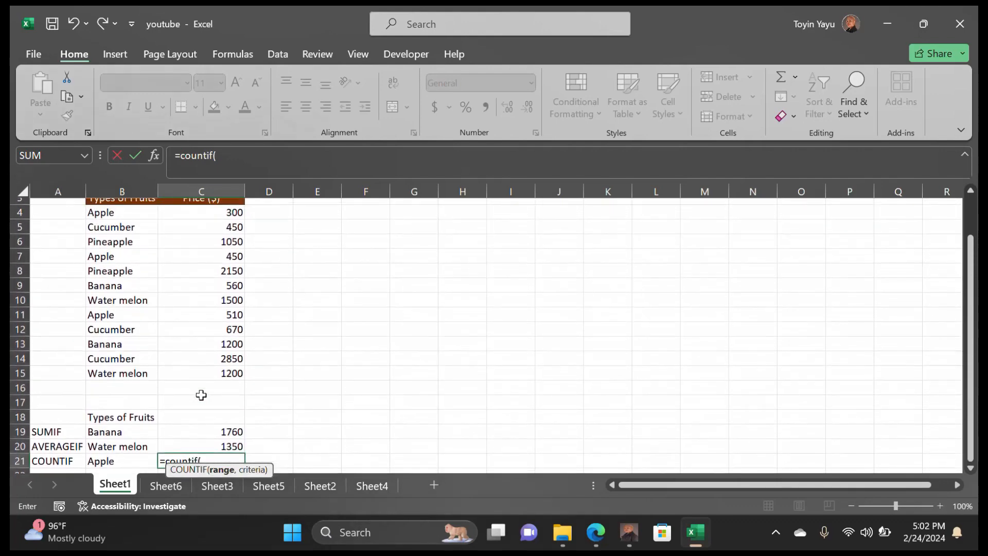
drag(92, 222, 120, 378)
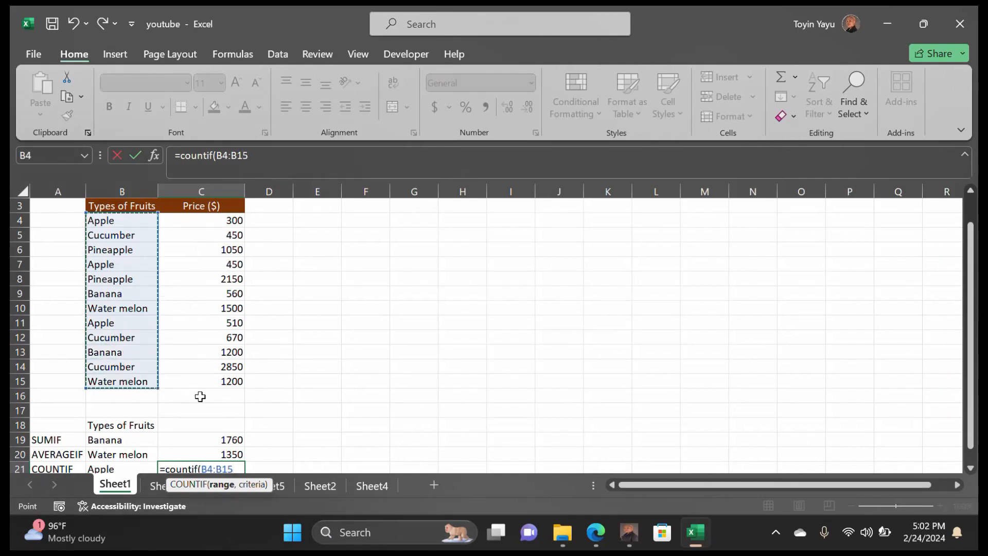
scroll(199, 397, down, 1)
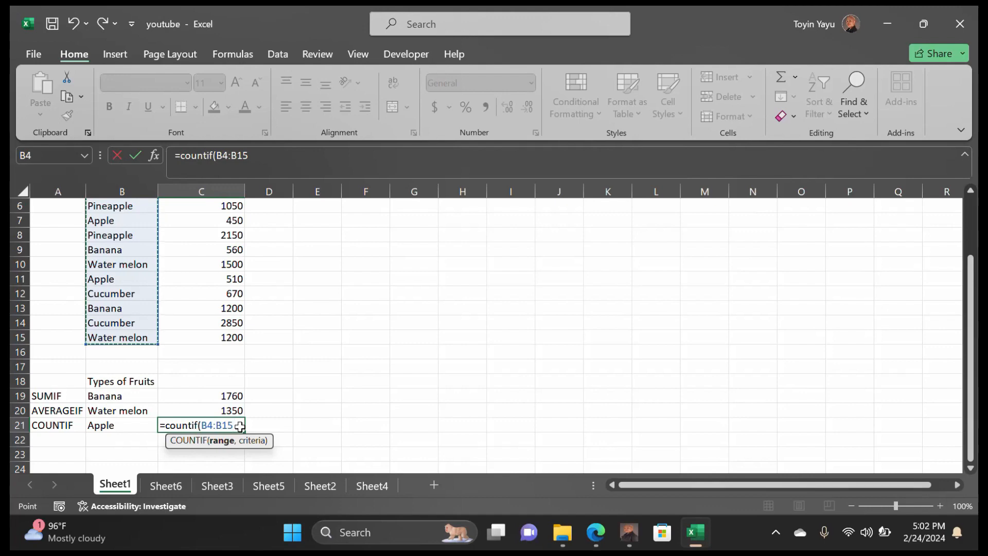
text(,)
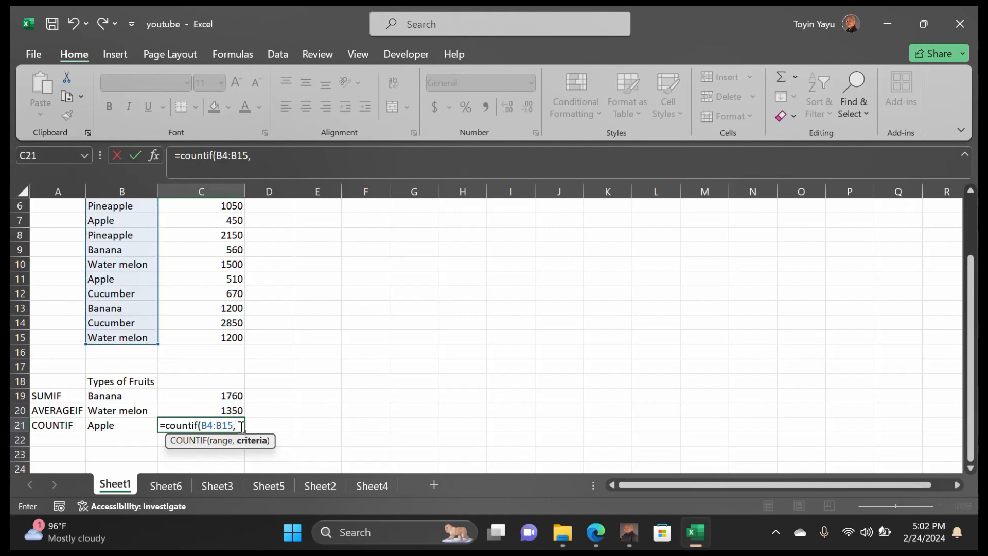
click(128, 425)
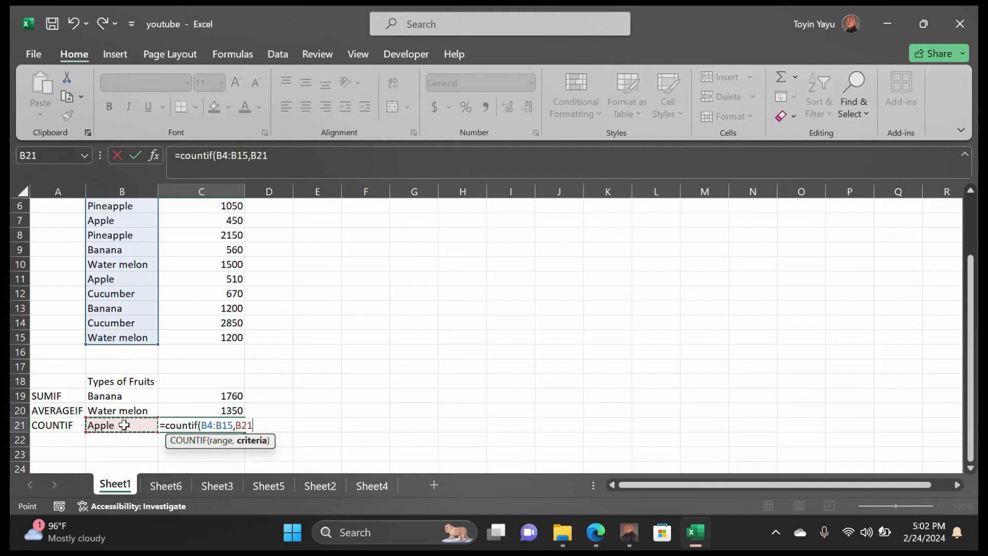
text())
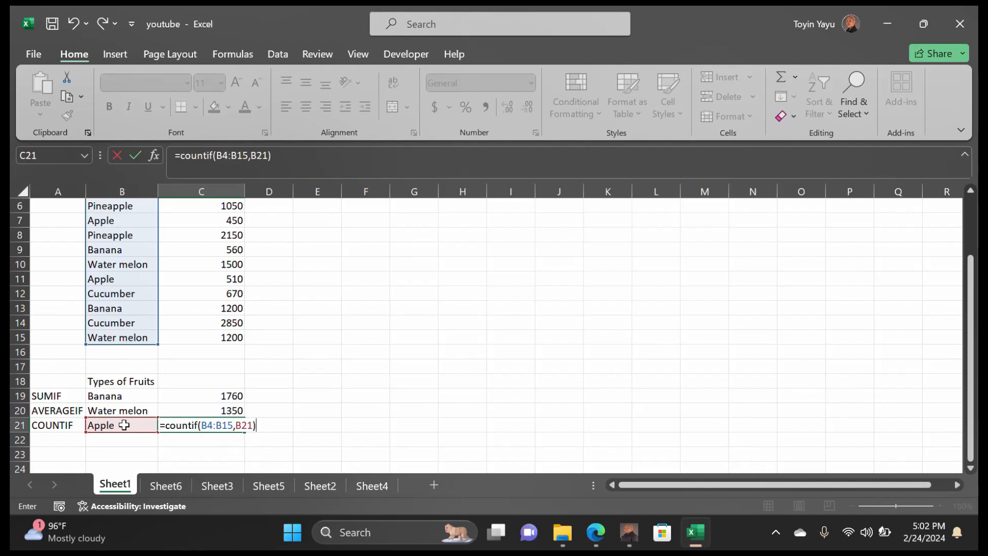
key(Return)
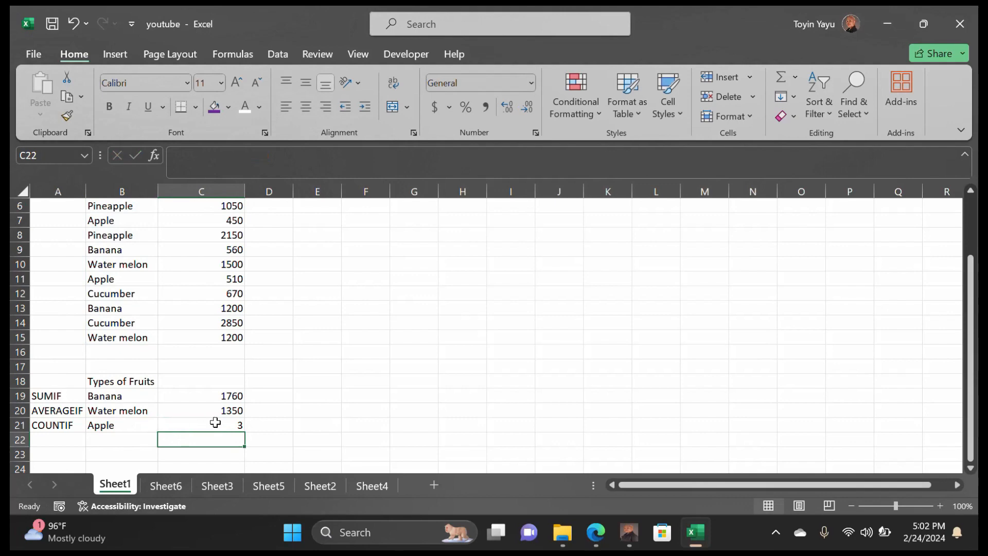
Change the B21 criterion from Apple to Water melon and check the updated count
scroll(156, 405, up, 3)
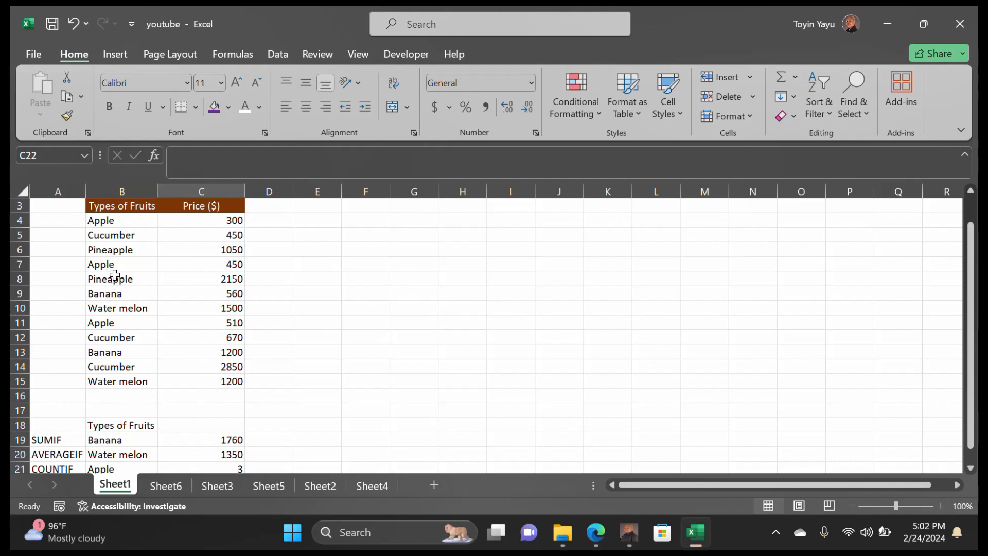
scroll(111, 334, down, 2)
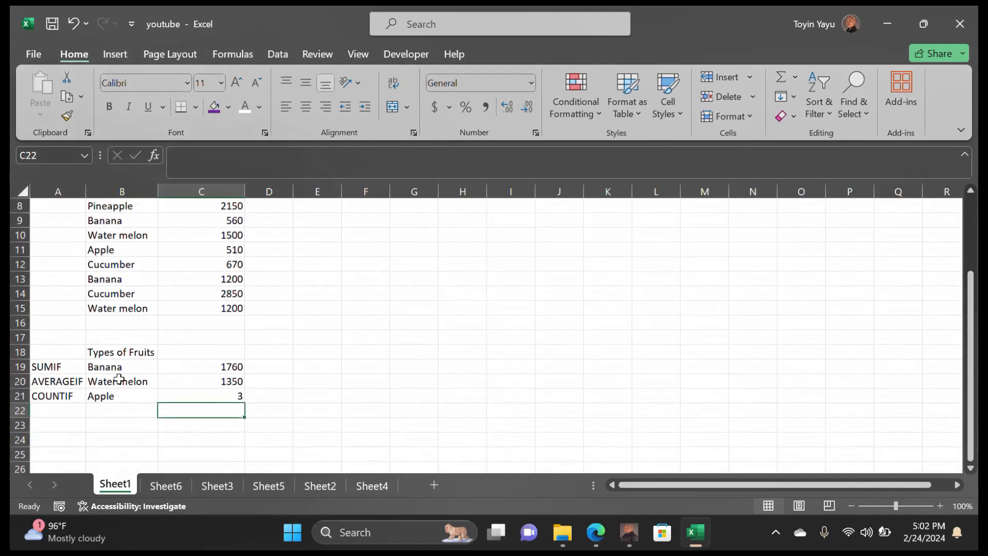
double_click(121, 395)
drag(115, 395, 82, 395)
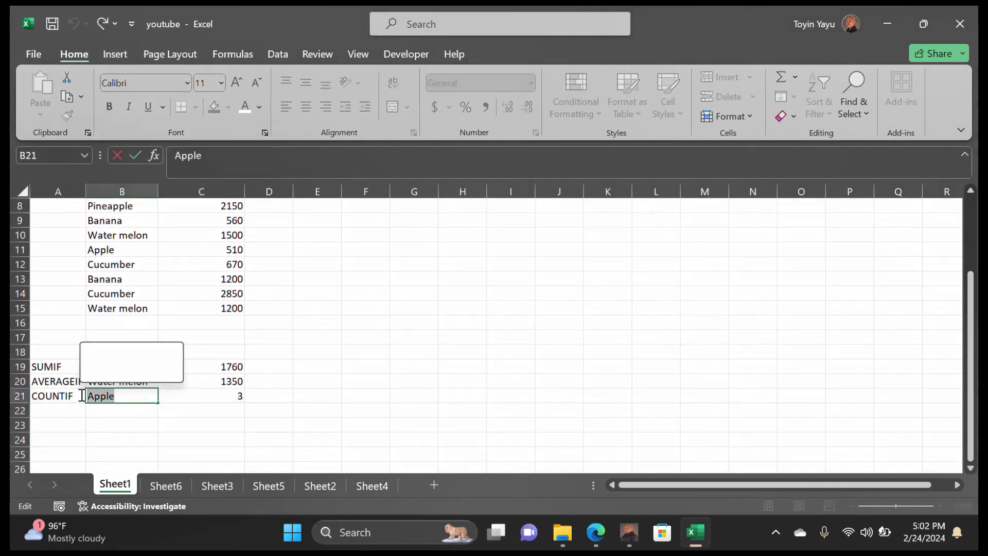
text(Water )
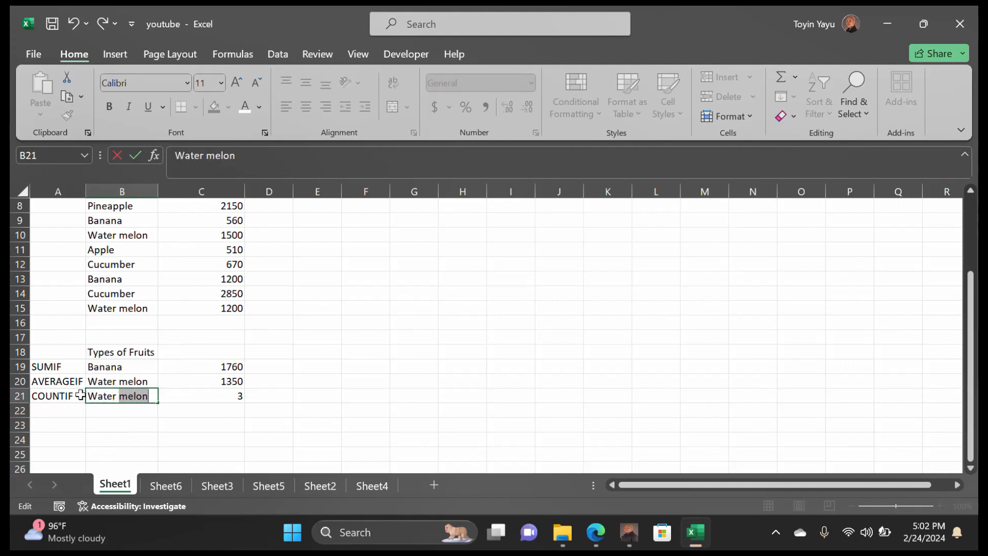
text(melon)
key(ctrl+Return)
click(231, 394)
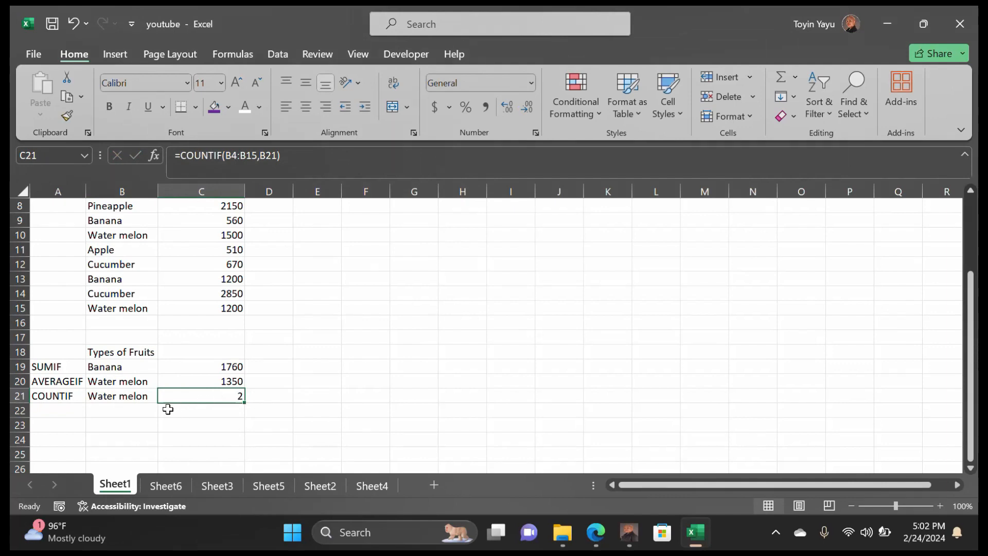
Replace the B21 criterion with Banana so C21 counts 2
click(140, 401)
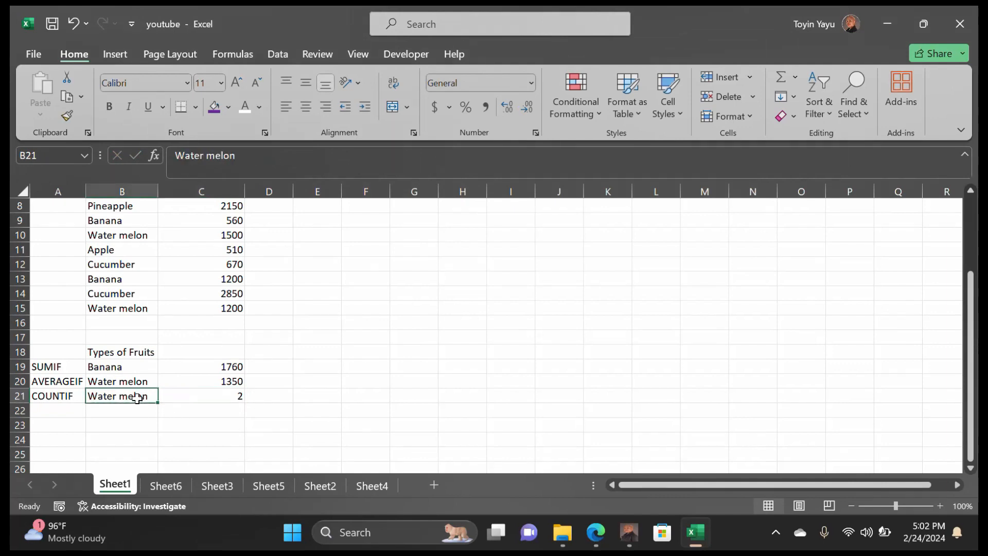
double_click(140, 401)
double_click(139, 401)
triple_click(138, 401)
text(Bana)
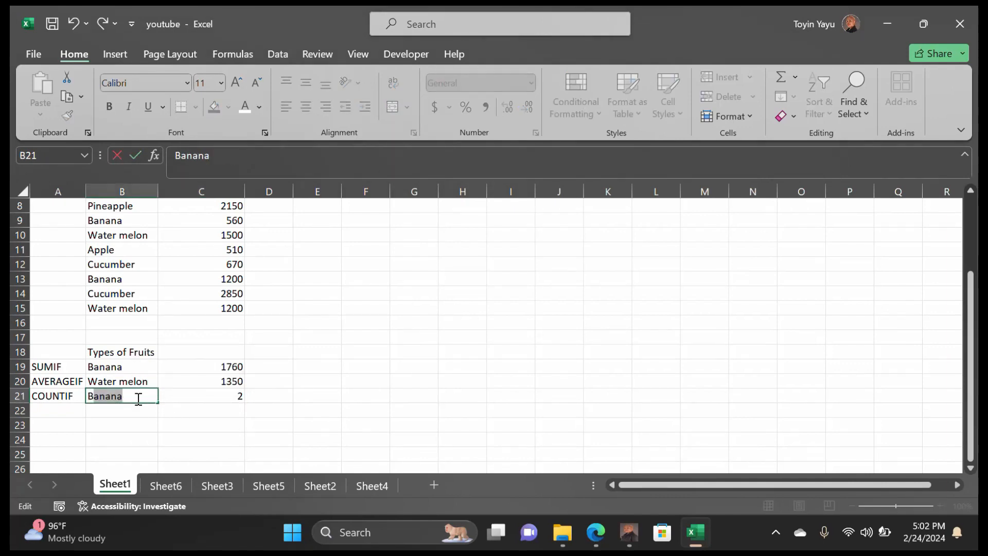
text(n)
click(209, 394)
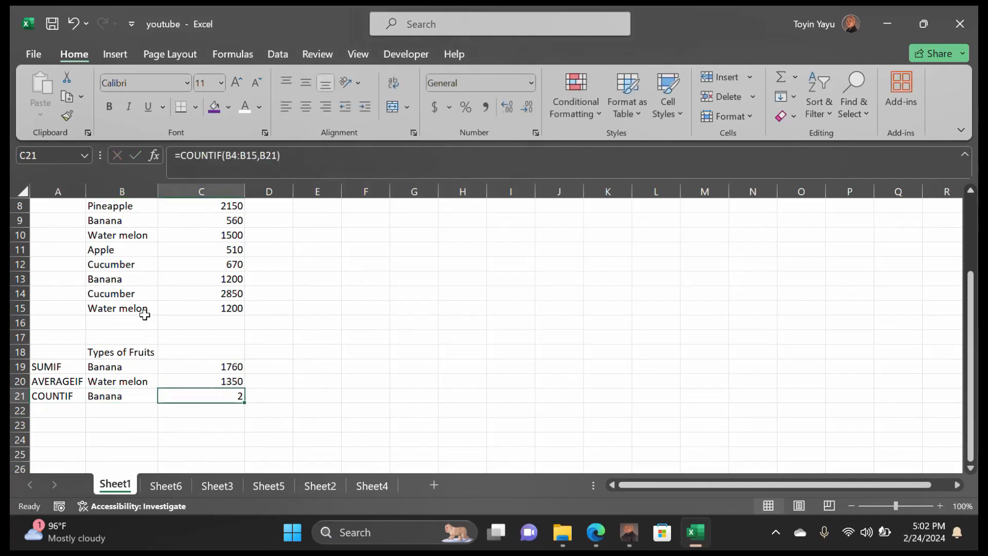
scroll(128, 299, up, 2)
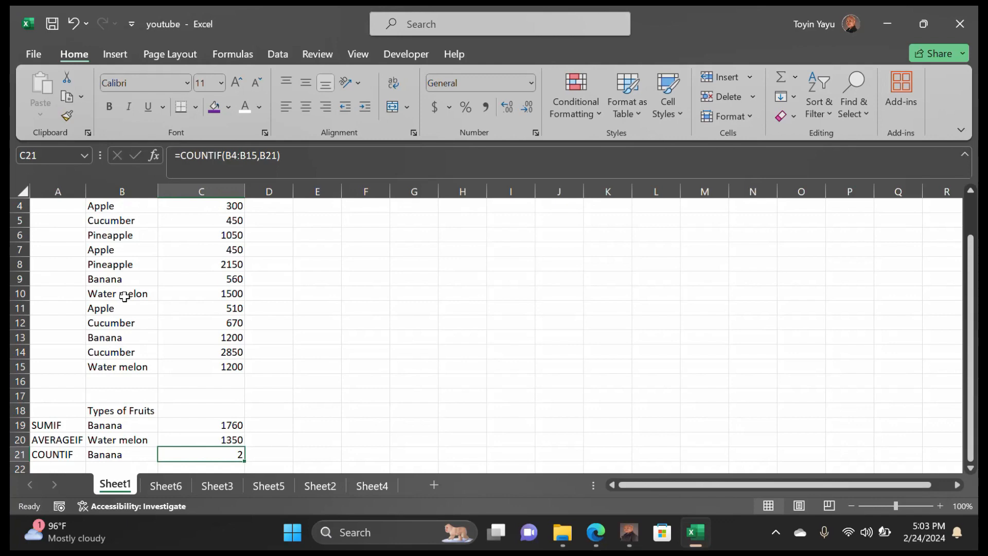
Move via Sheet3 to Sheet5's IF function fruit list and select C7
click(218, 484)
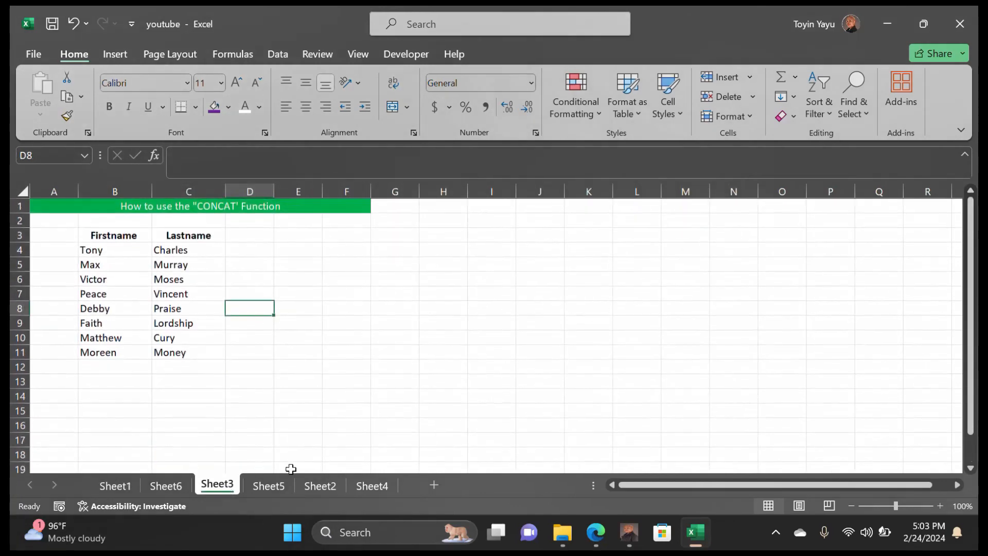
click(269, 486)
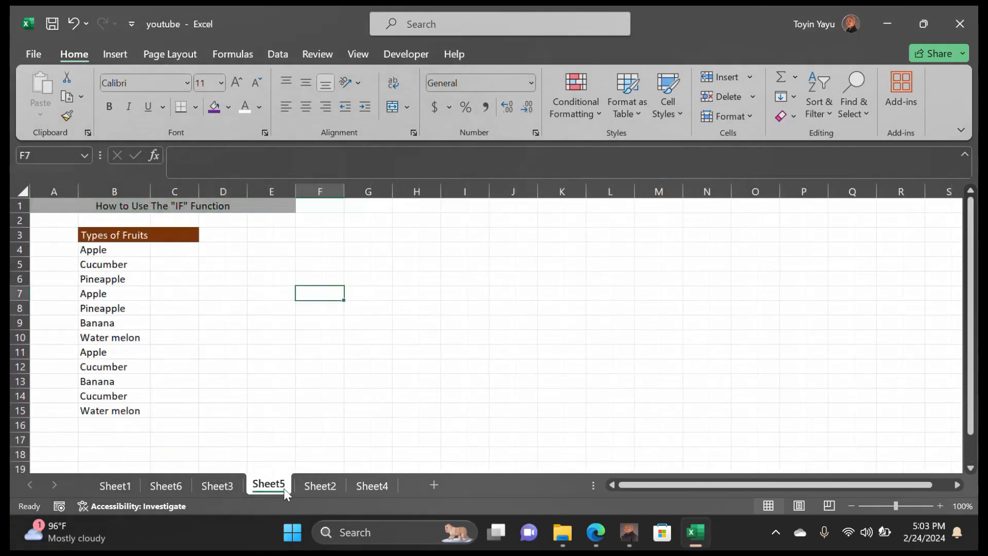
click(184, 297)
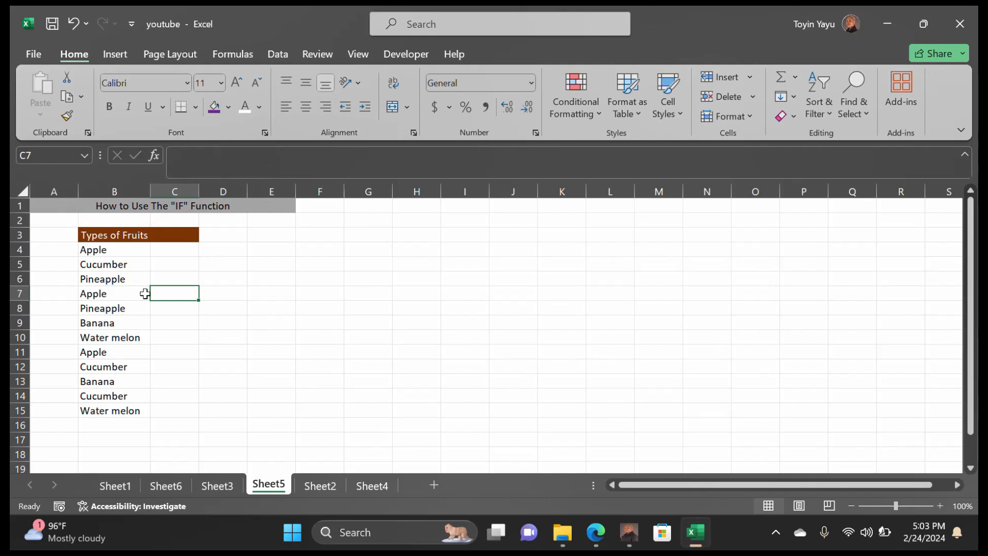
Enter =IF(B4="Banana", "Yes", "No") in C4, which returns No for Apple
click(157, 250)
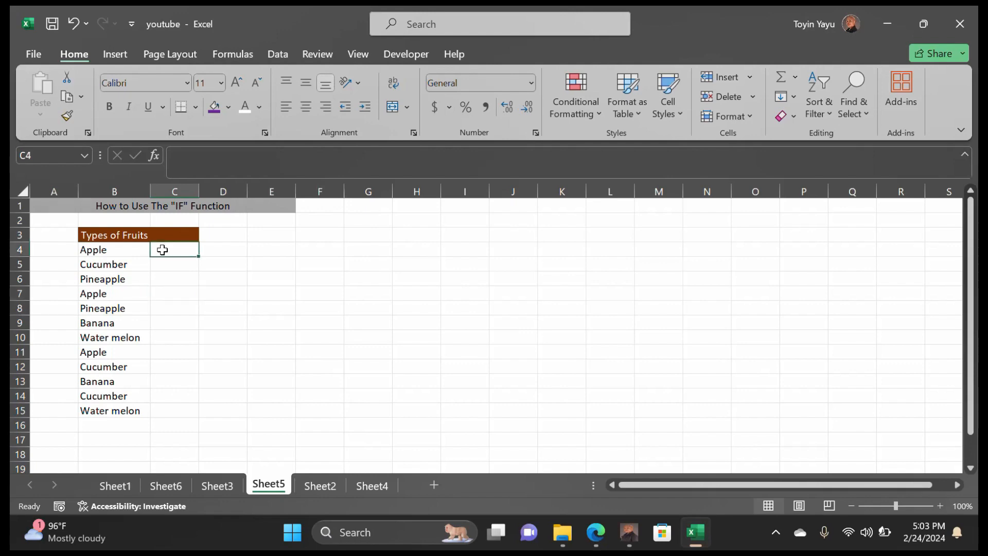
double_click(160, 251)
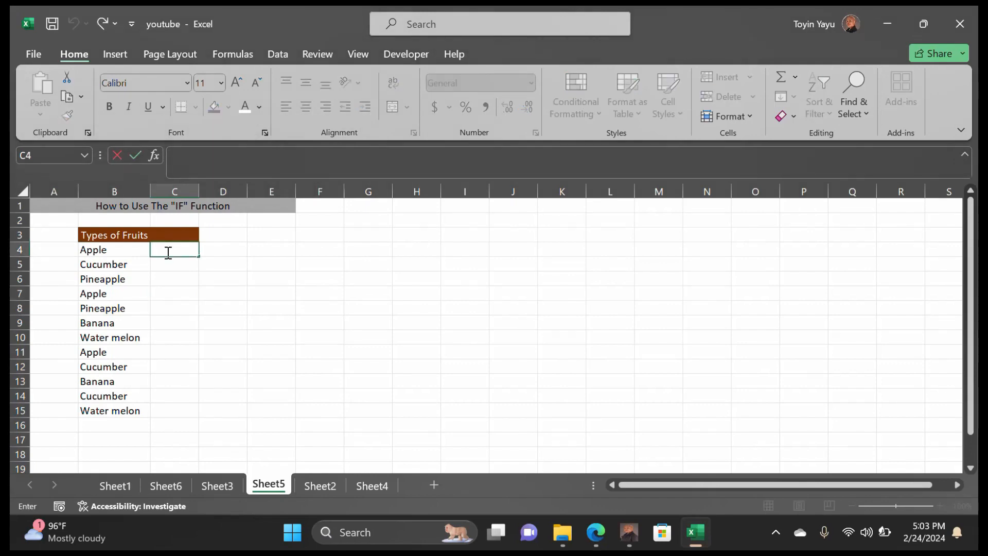
text(=)
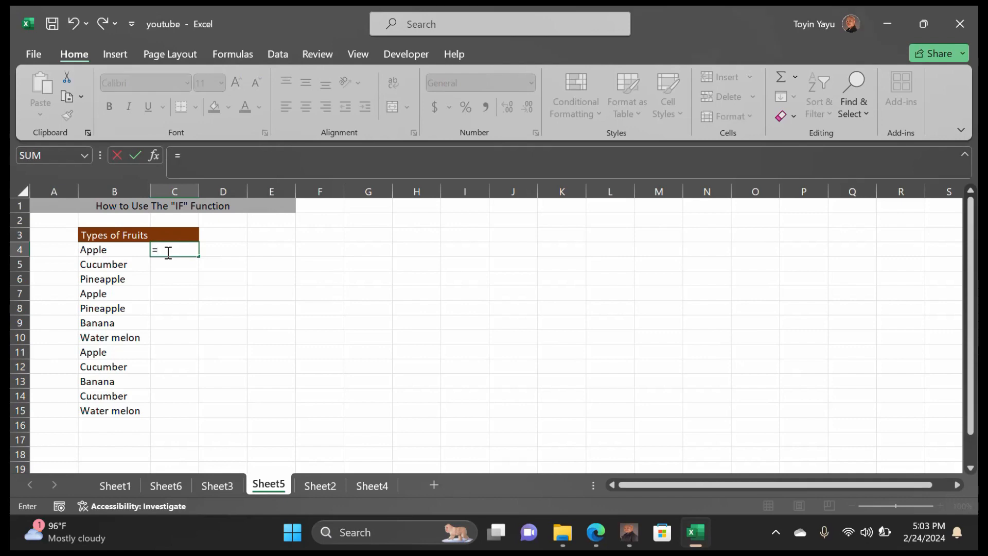
text(if()
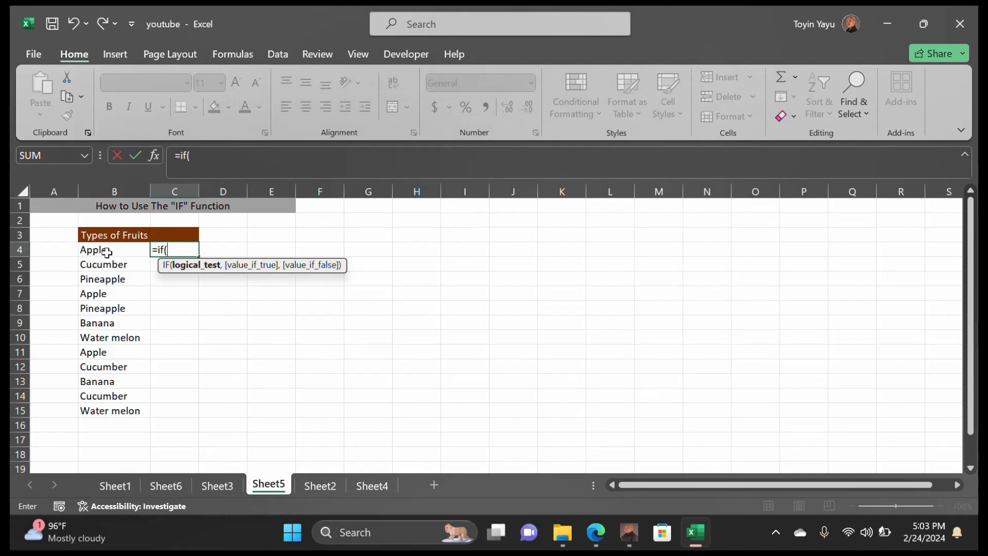
click(114, 253)
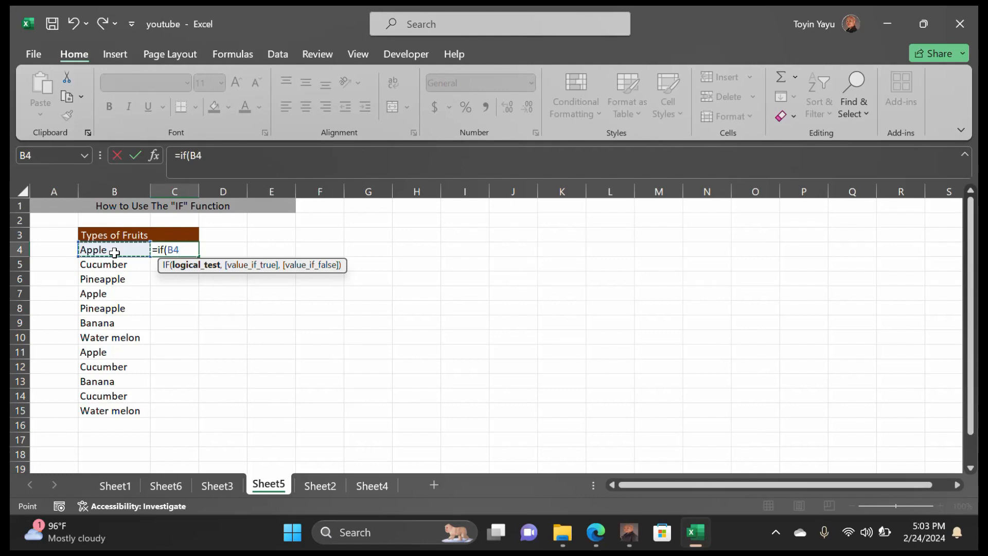
text(="Banana)
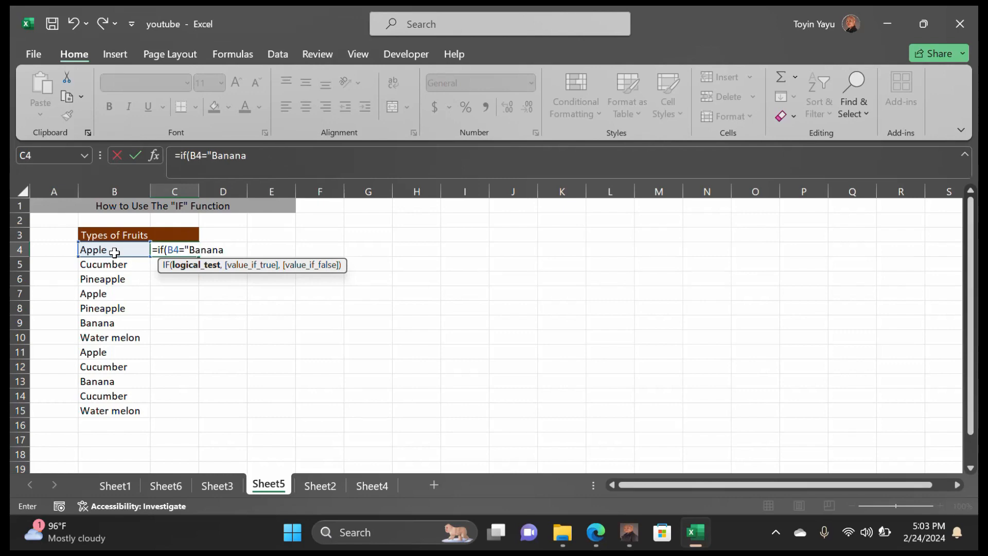
text(",)
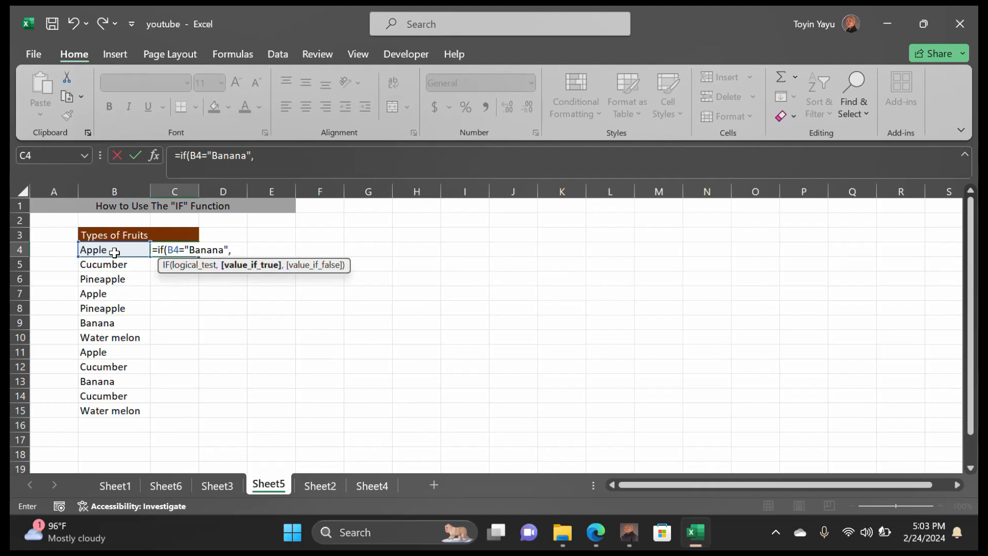
text( "Yes", "N)
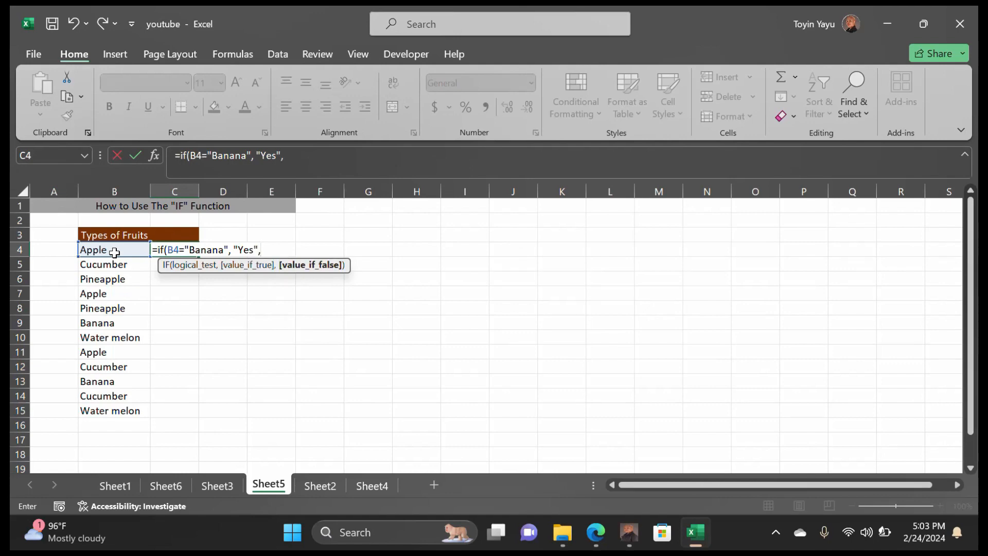
text(o"))
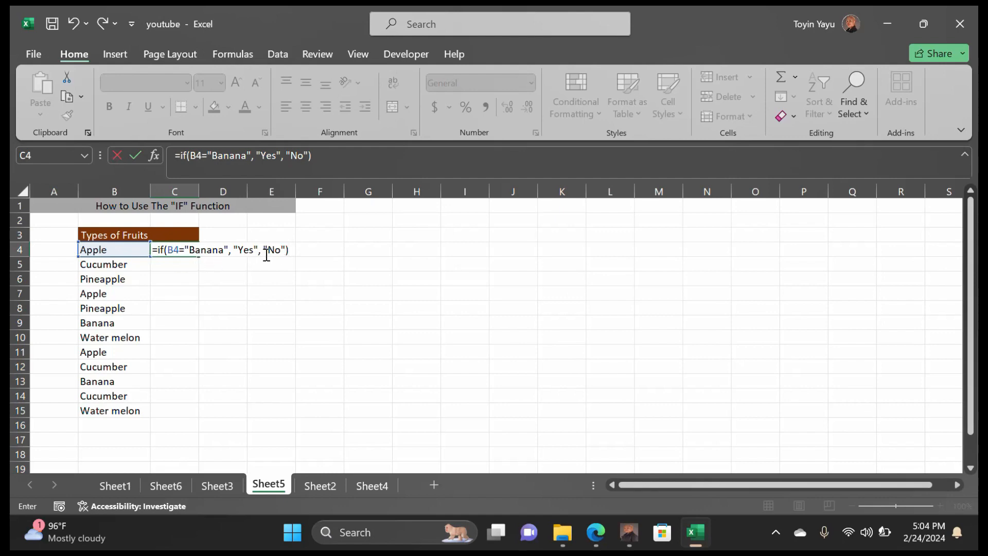
key(Return)
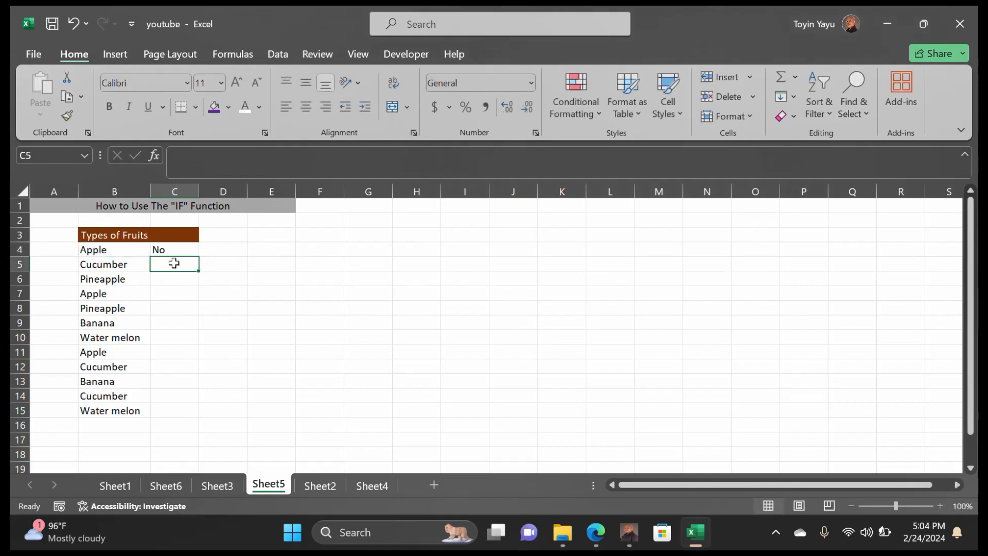
Fill the IF formula from C4 down to C15 so the Banana rows show Yes
click(163, 252)
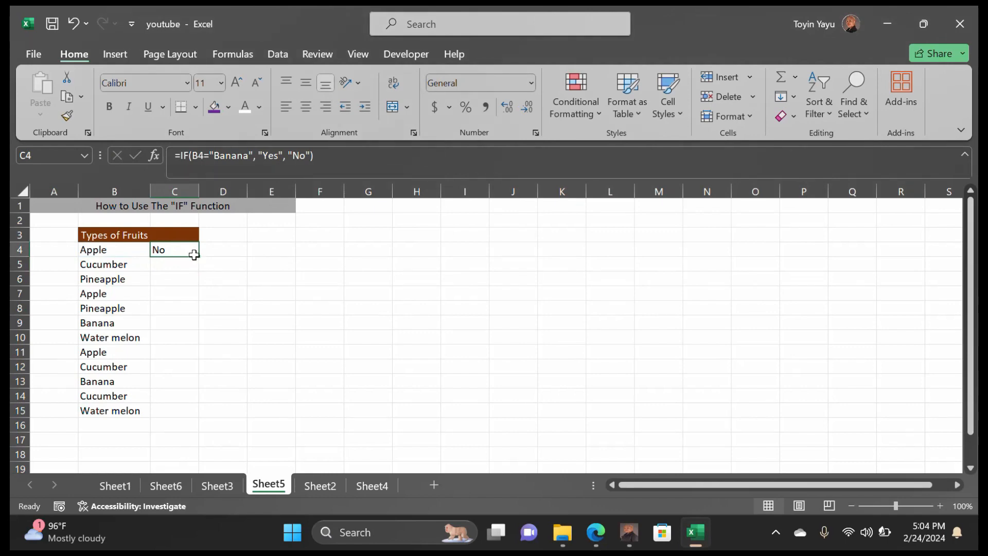
drag(198, 255, 178, 411)
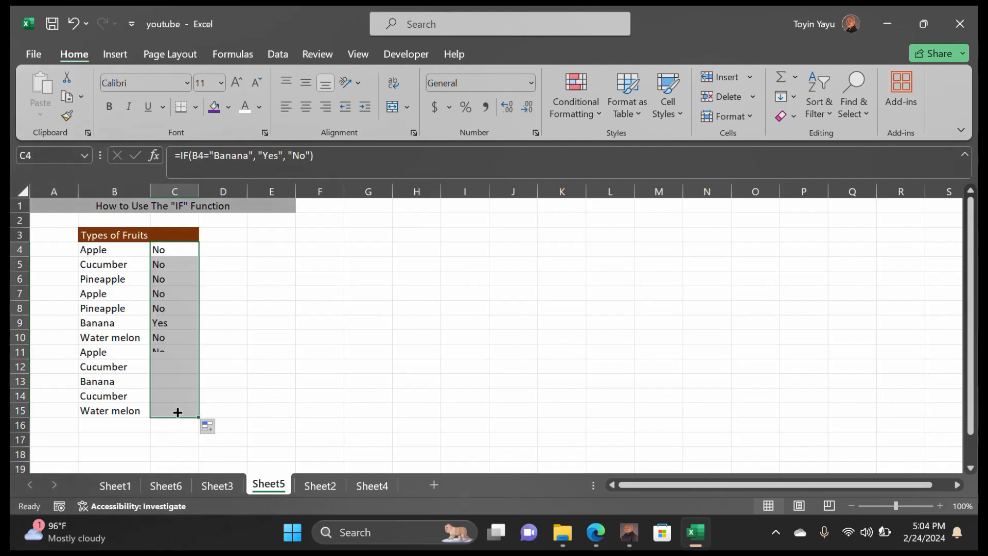
click(245, 293)
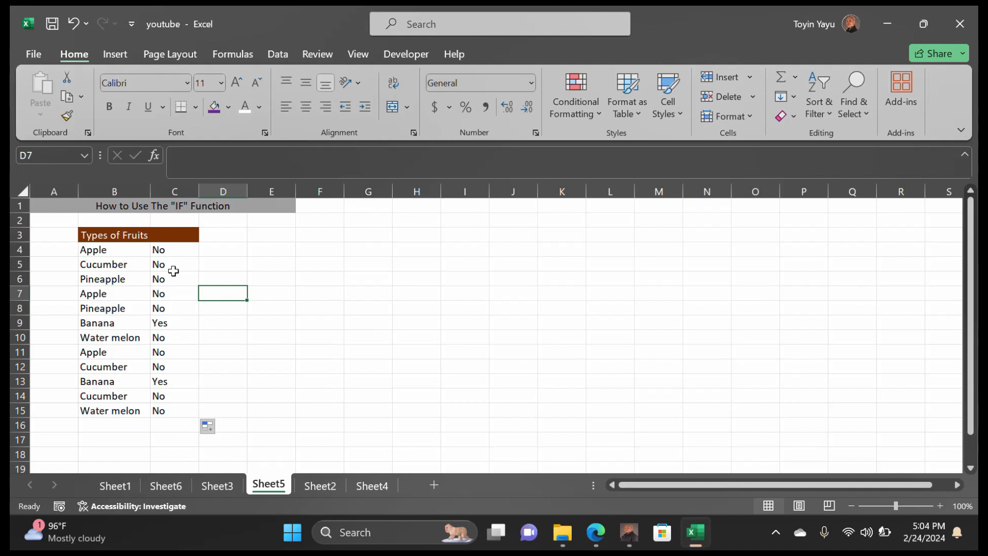
On Sheet3's names table, add the heading Full Name in D3
click(168, 481)
click(216, 487)
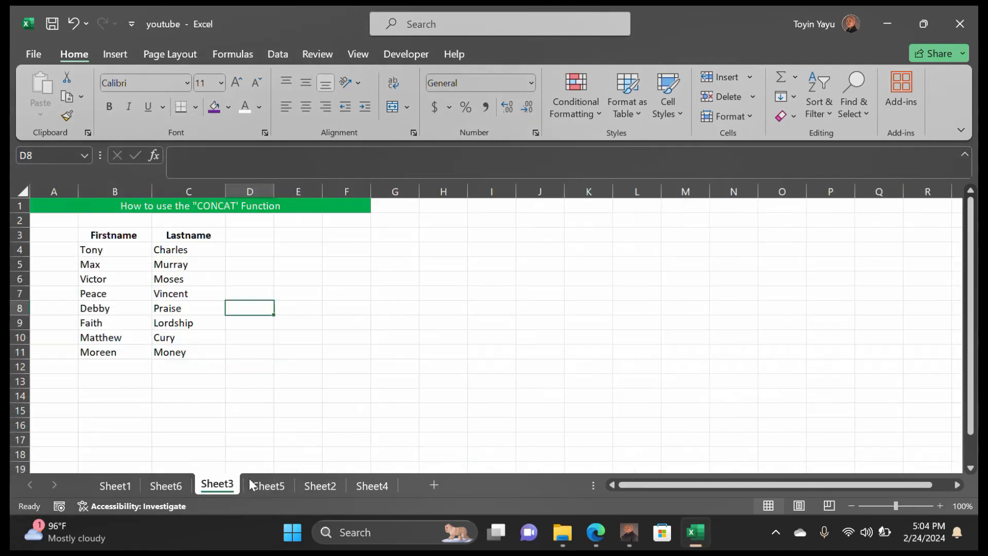
double_click(243, 250)
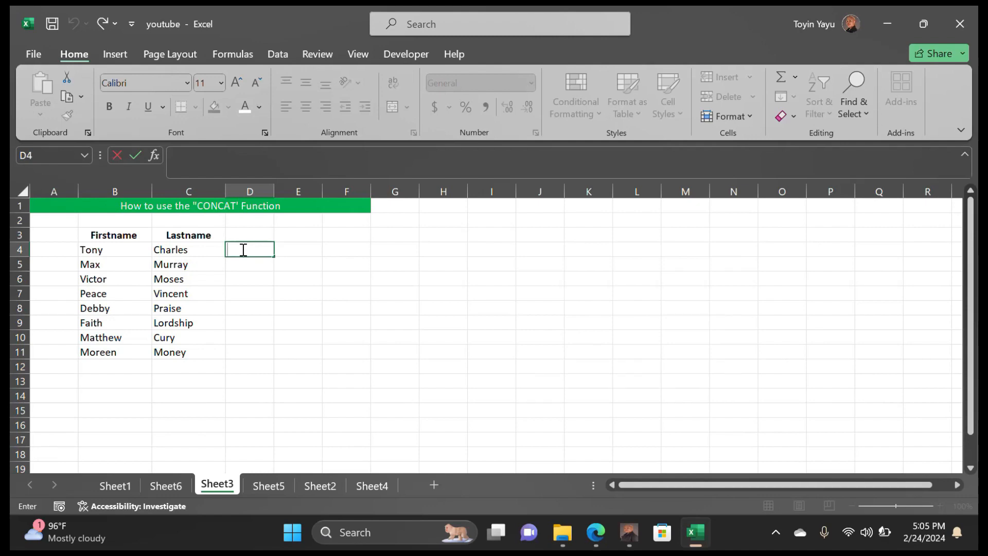
click(232, 234)
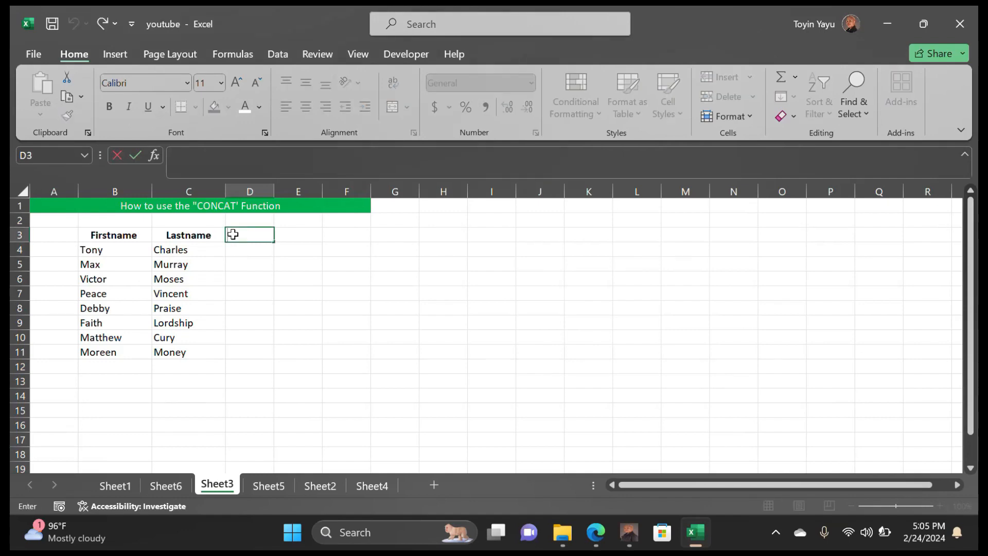
text(Full Name)
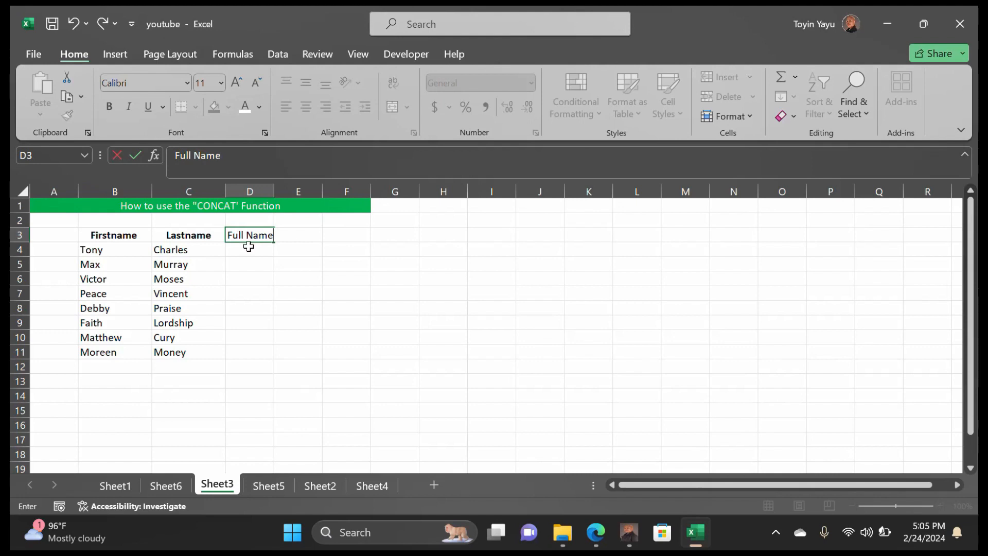
click(250, 250)
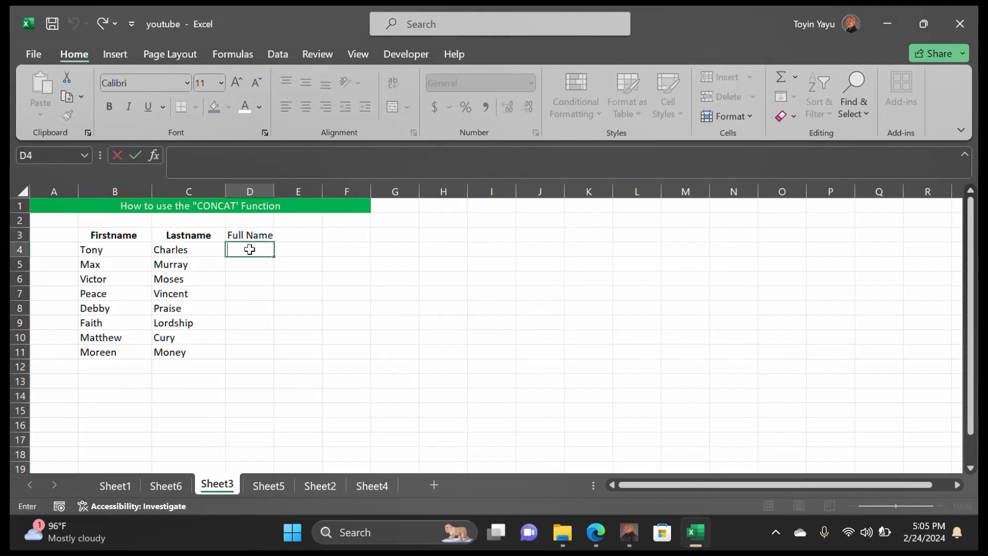
text(=)
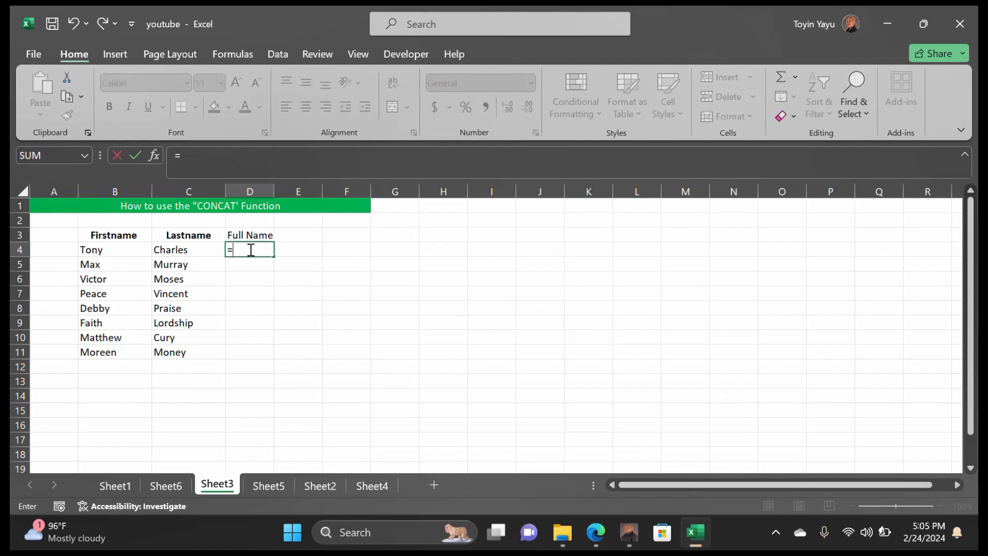
text(C)
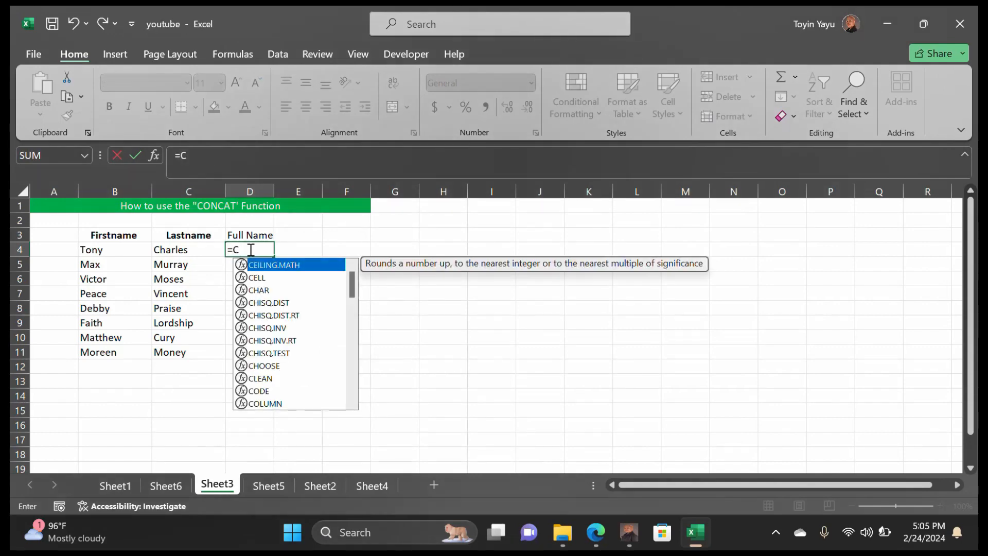
text(ONCAT)
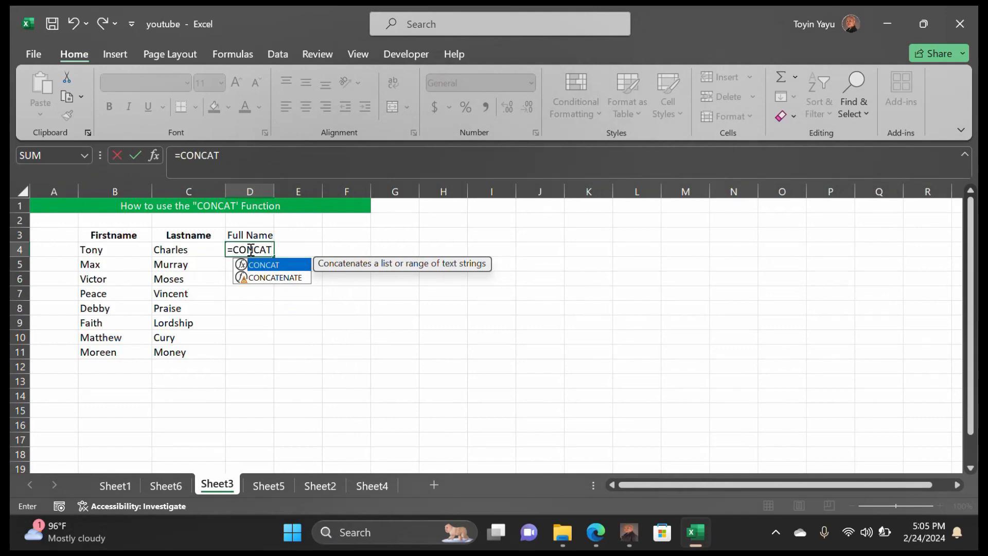
text(()
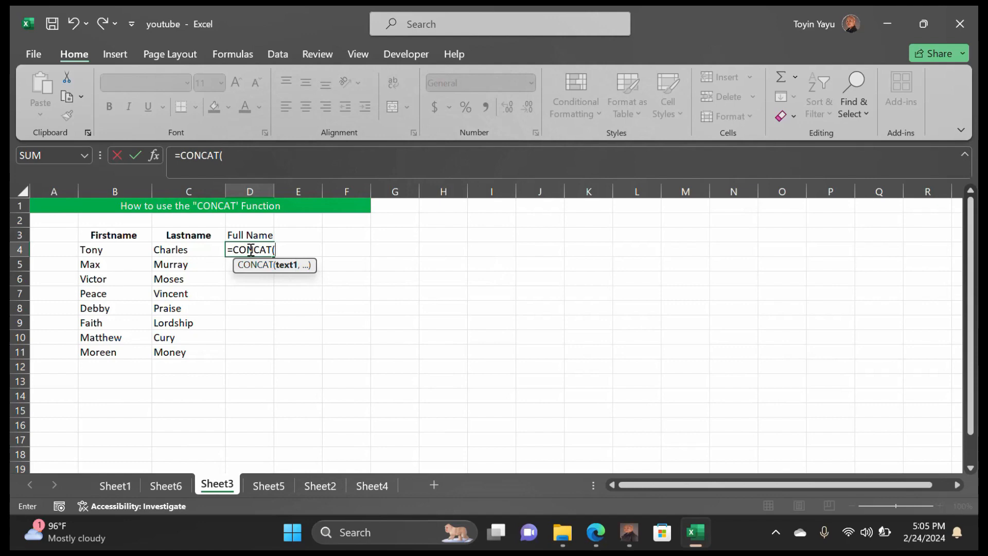
click(131, 250)
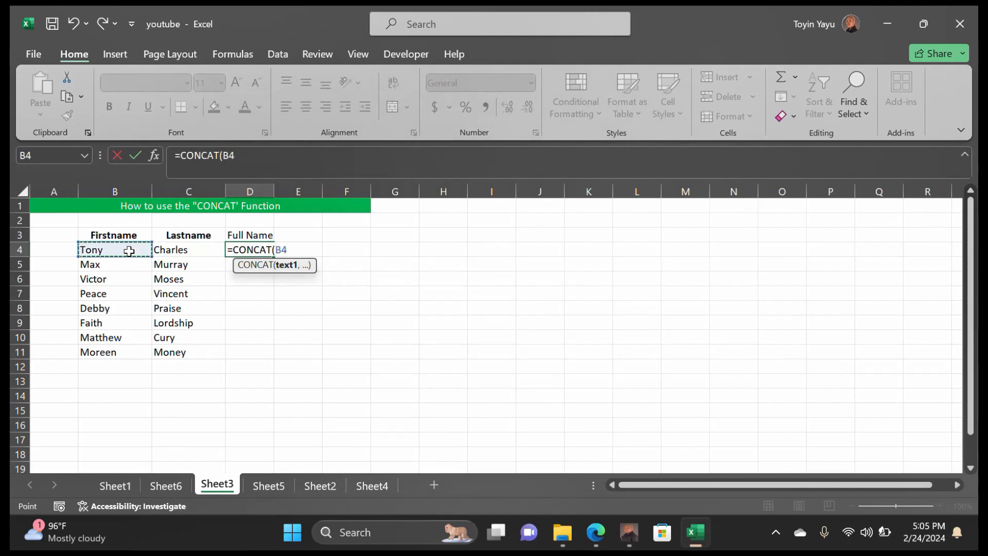
text(,)
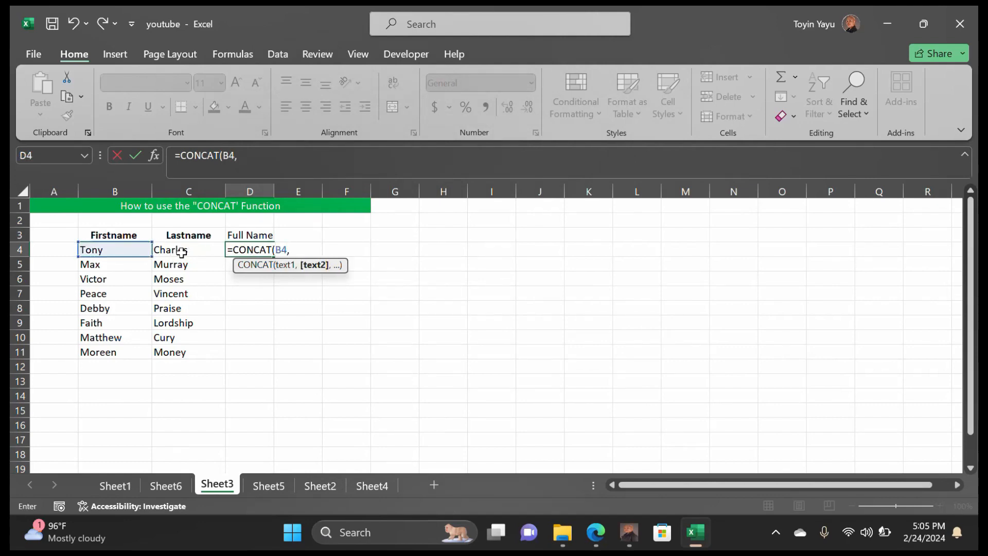
click(199, 250)
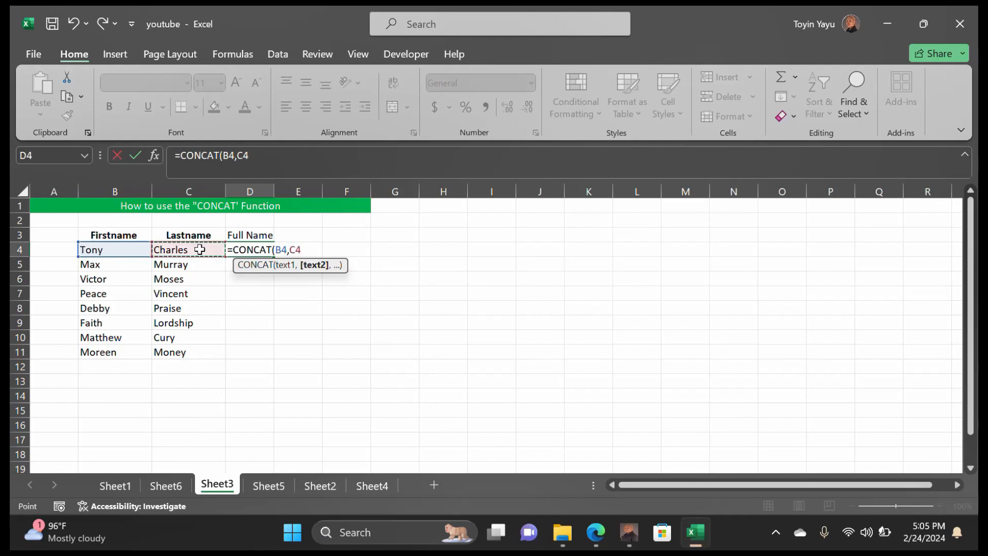
text())
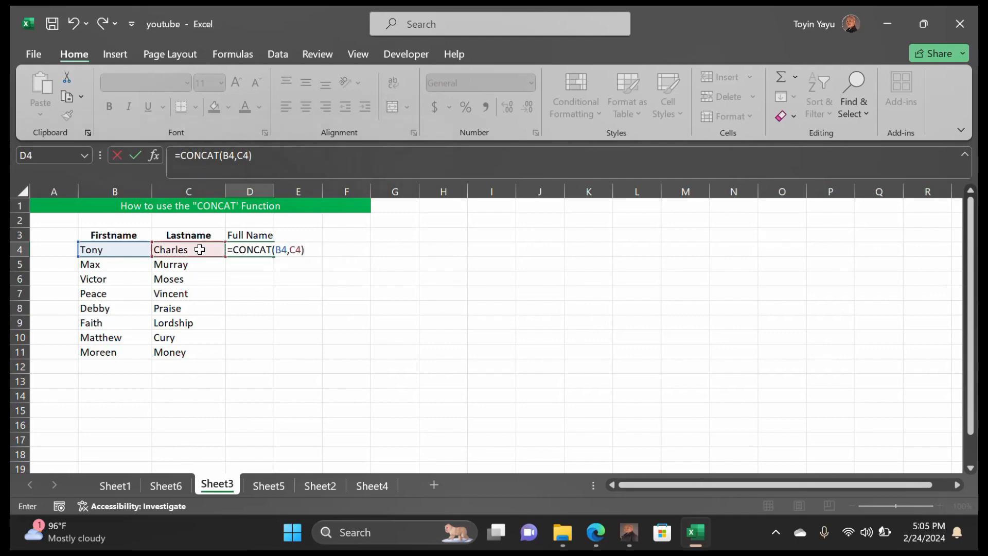
key(Return)
click(312, 294)
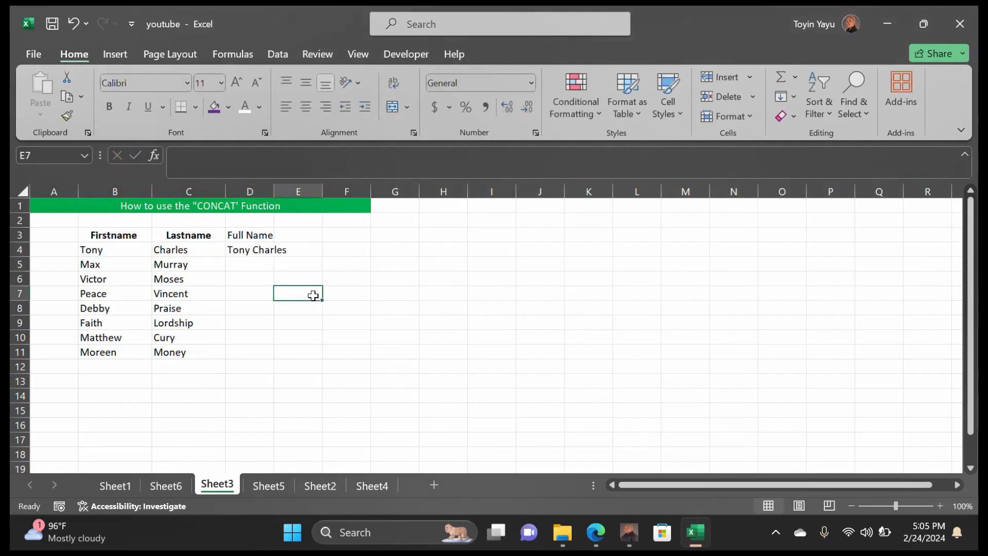
drag(273, 191, 289, 191)
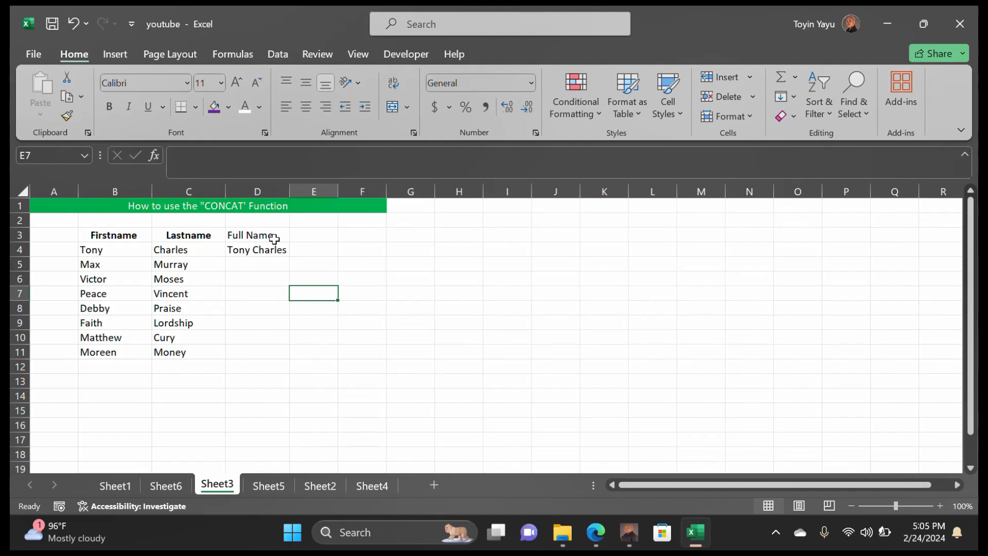
Fill =CONCAT(B4,C4) down D4:D11 and AutoFit column D to the joined names
click(283, 262)
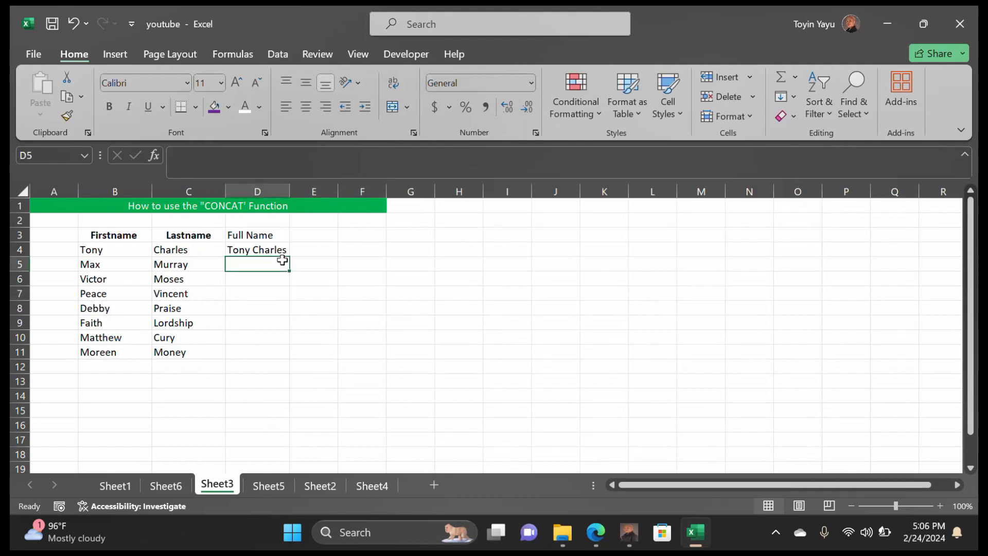
click(282, 252)
drag(289, 255, 289, 356)
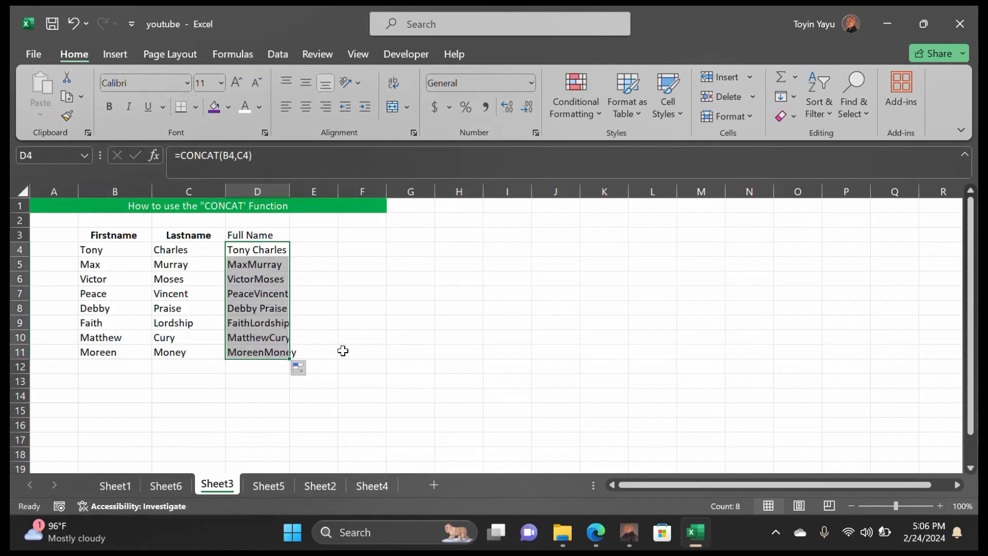
click(344, 351)
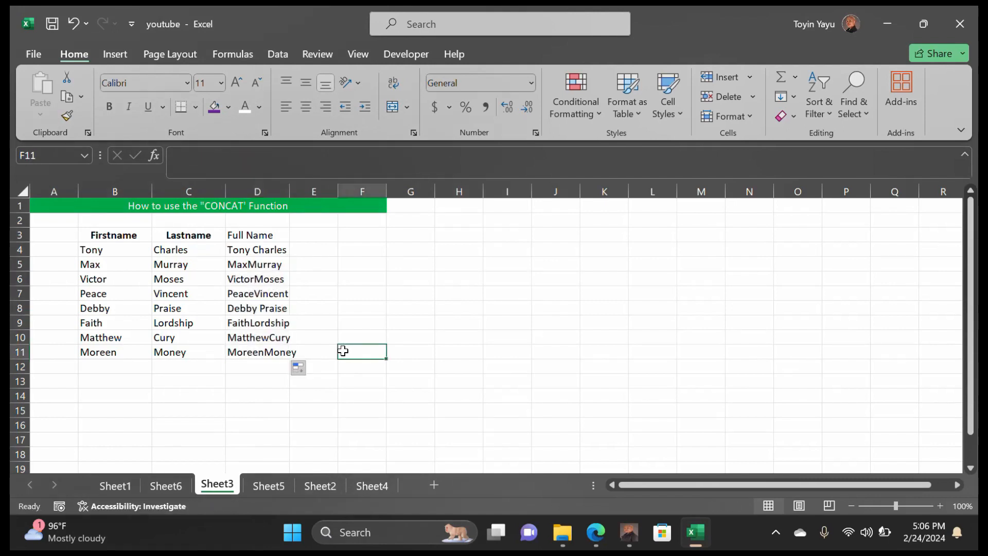
double_click(289, 191)
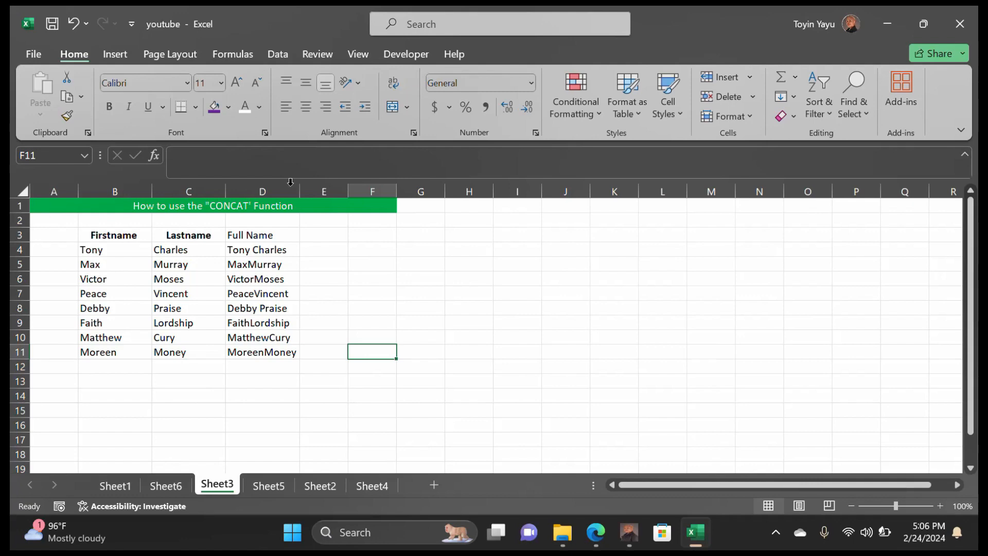
click(320, 249)
double_click(323, 249)
text(=)
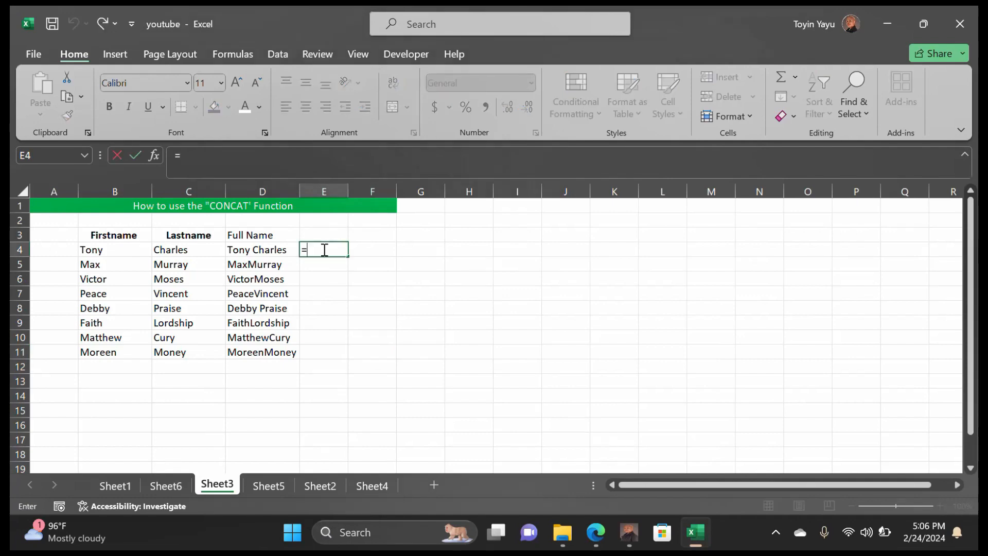
text(CONCAT)
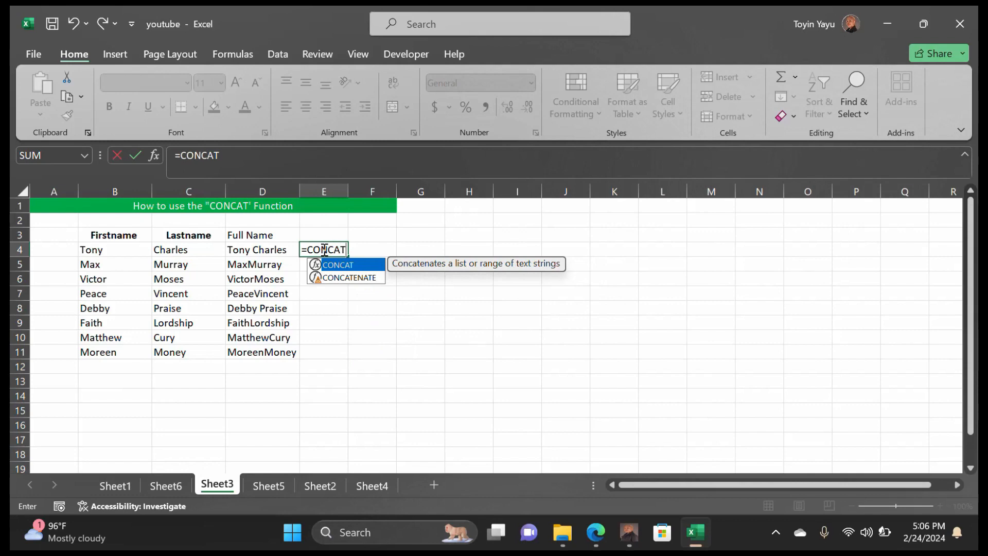
text(()
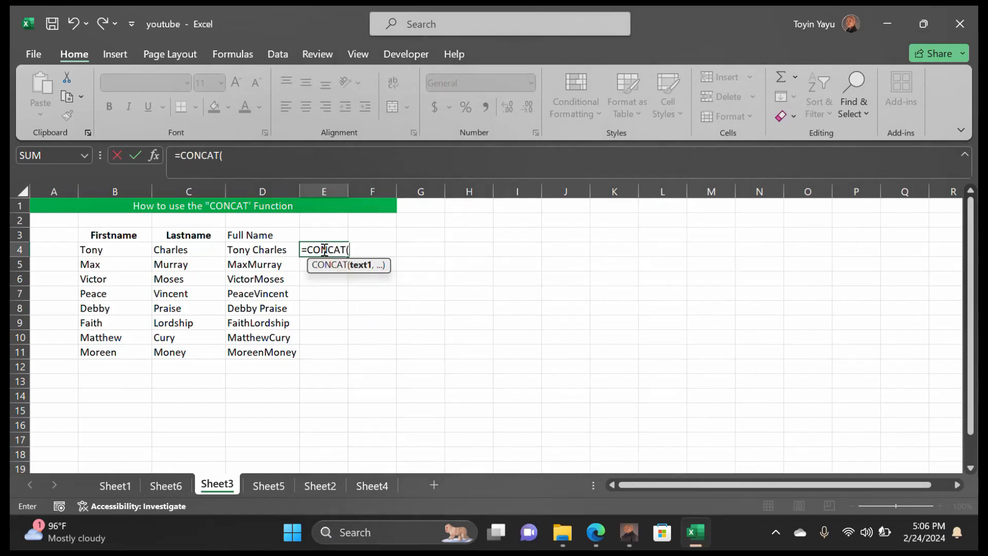
click(131, 251)
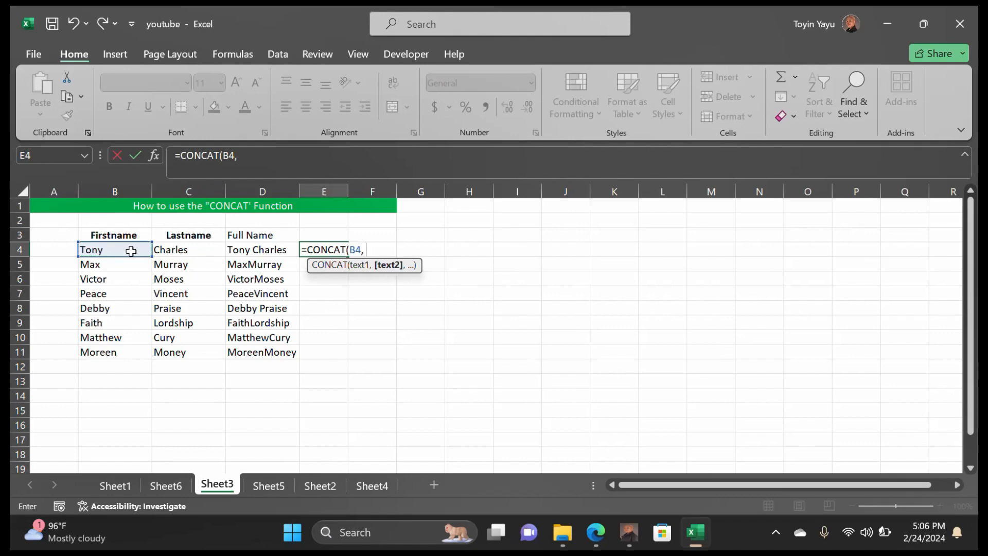
text(" ",)
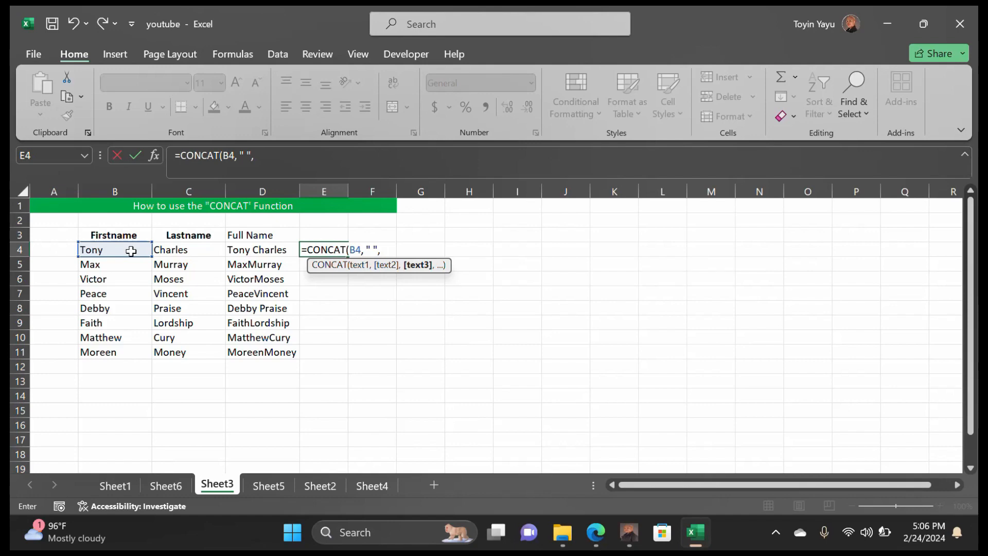
click(183, 249)
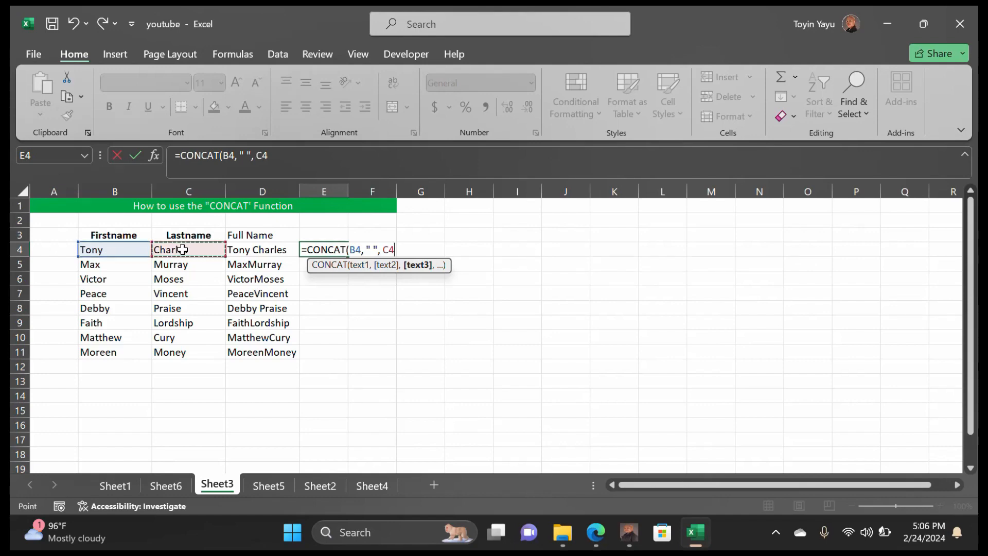
text())
key(Return)
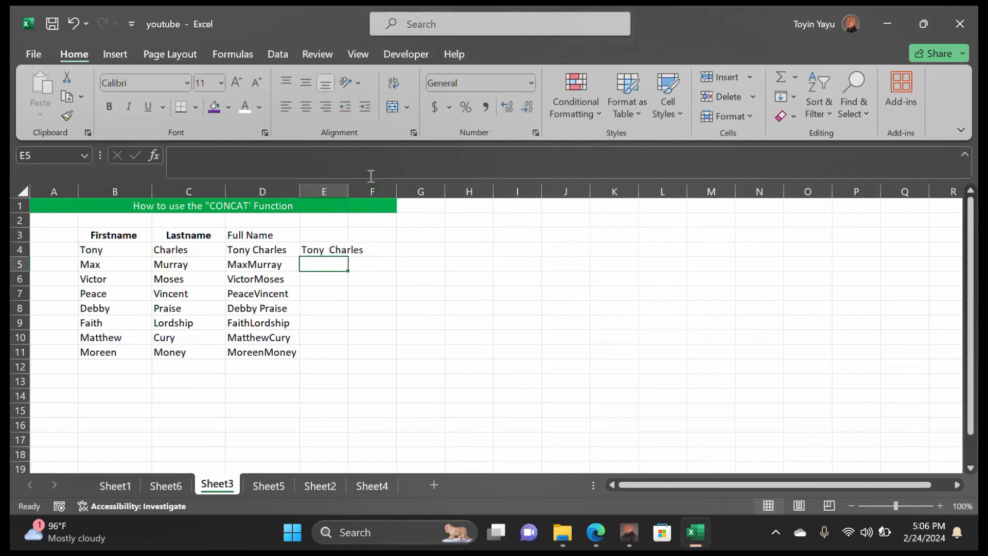
double_click(348, 190)
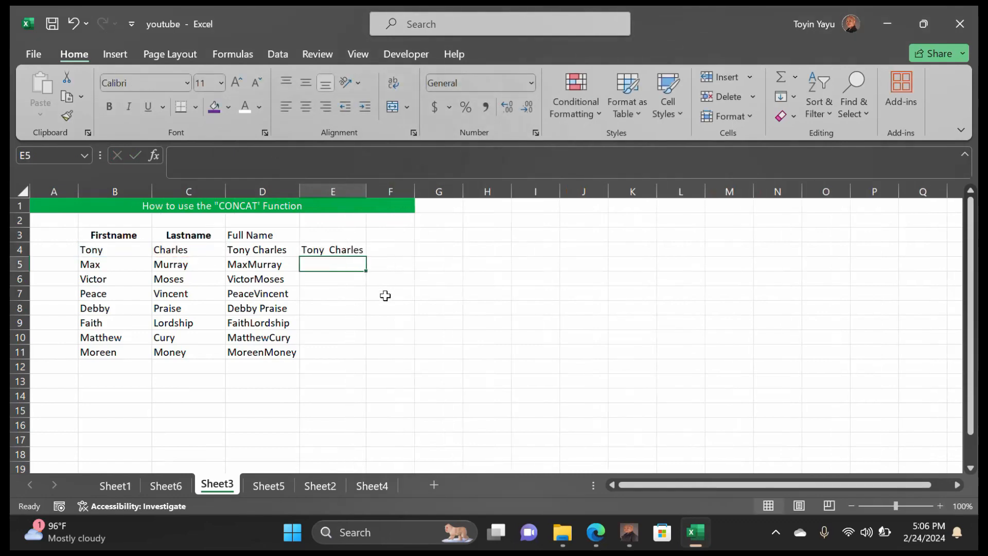
Fill the spaced-name formula down to E11 and AutoFit column E
click(352, 247)
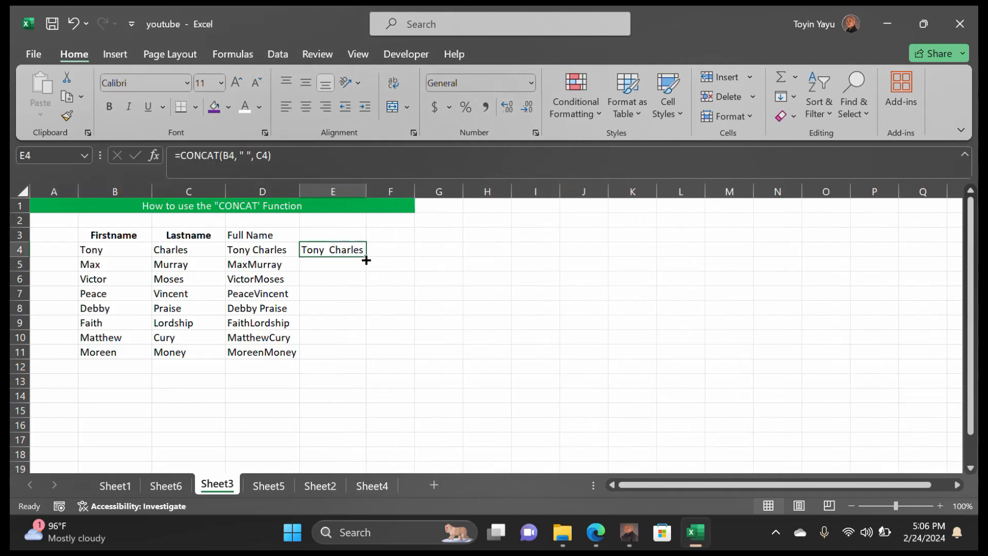
drag(365, 258, 365, 358)
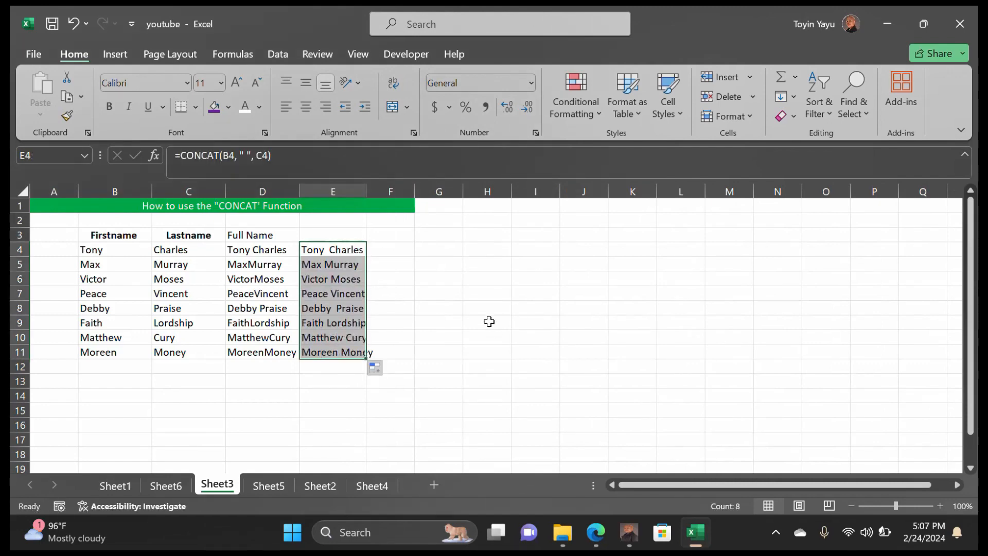
double_click(365, 191)
click(446, 351)
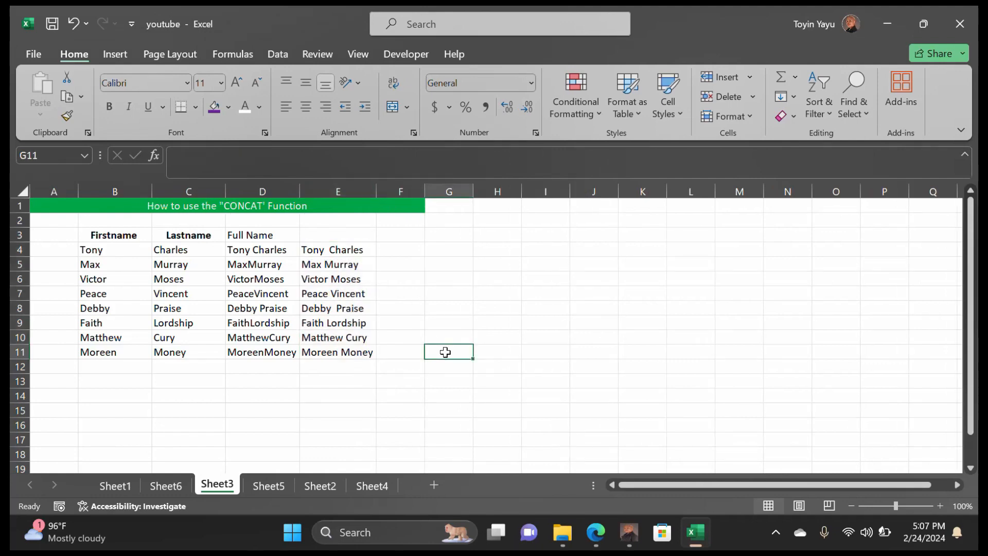
click(328, 236)
Type the header Full Names into E3
text(fUL)
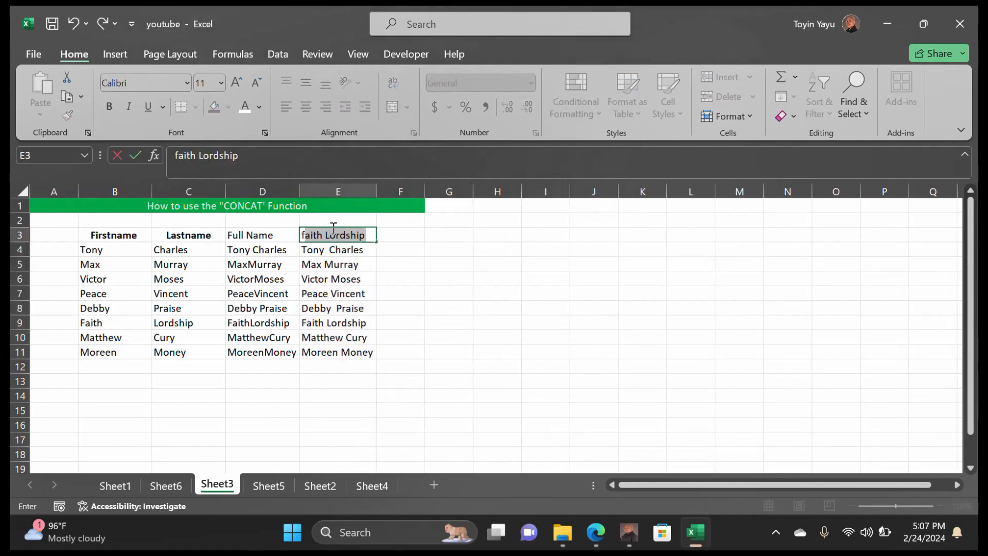
key(BackSpace)
key(BackSpace)
key(BackSpace)
text(Full Name)
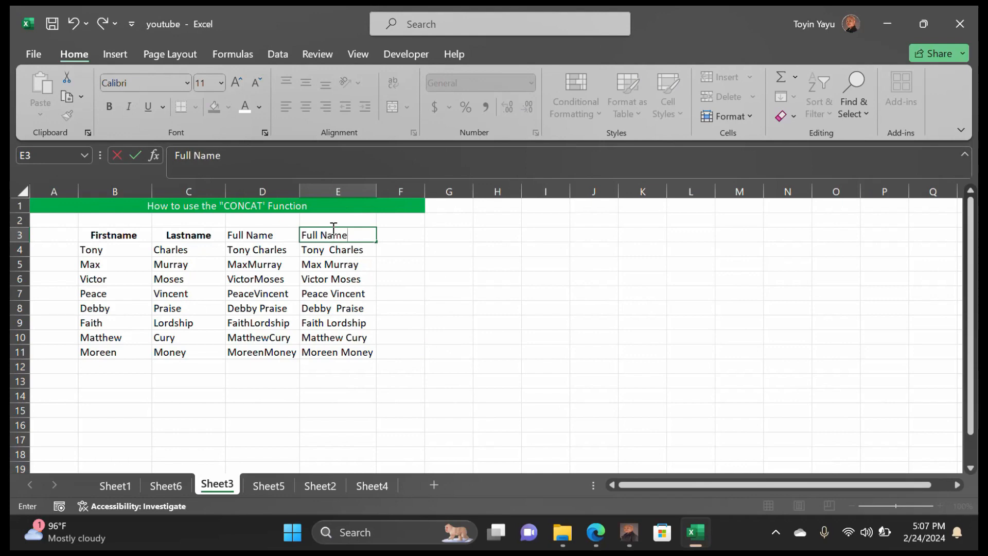
text(s)
click(404, 250)
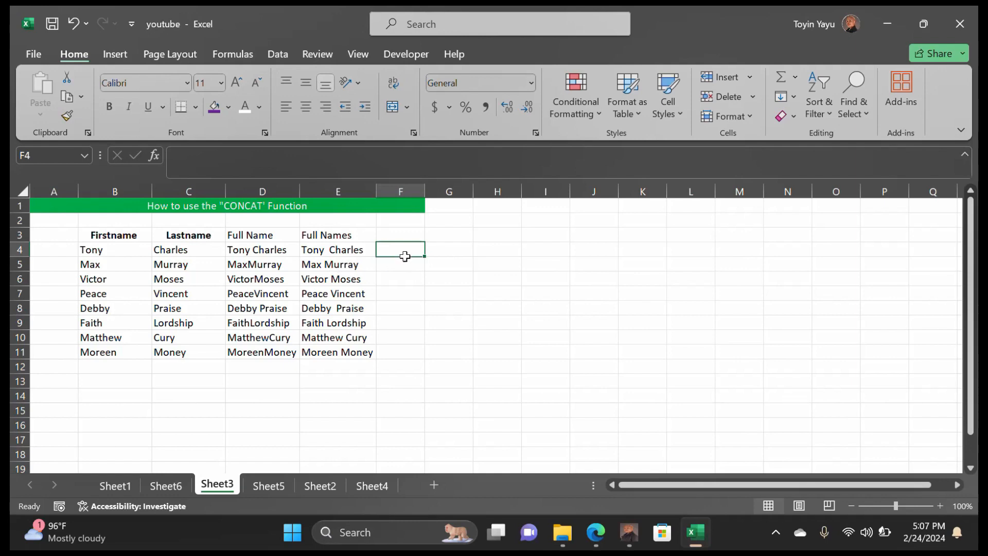
text(=)
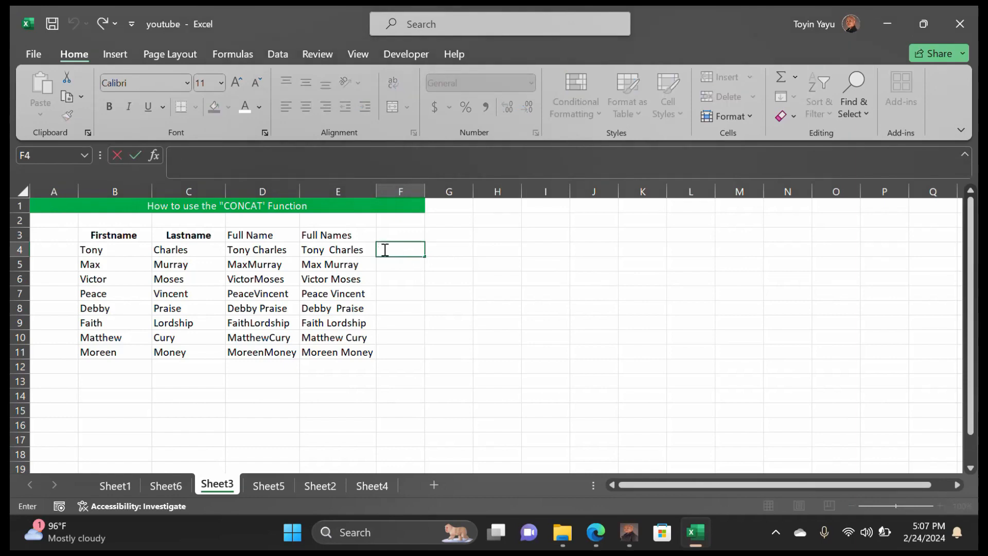
text(Lower)
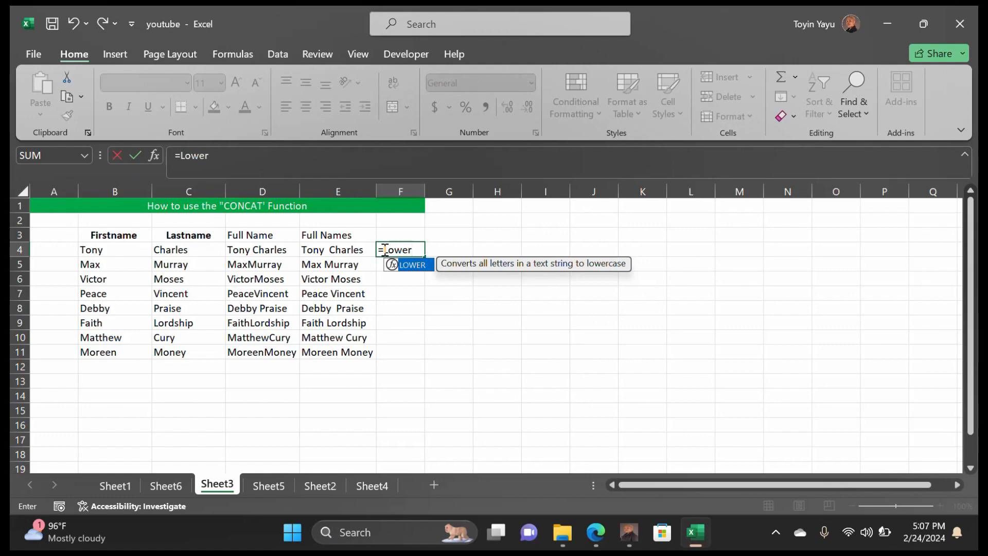
text(()
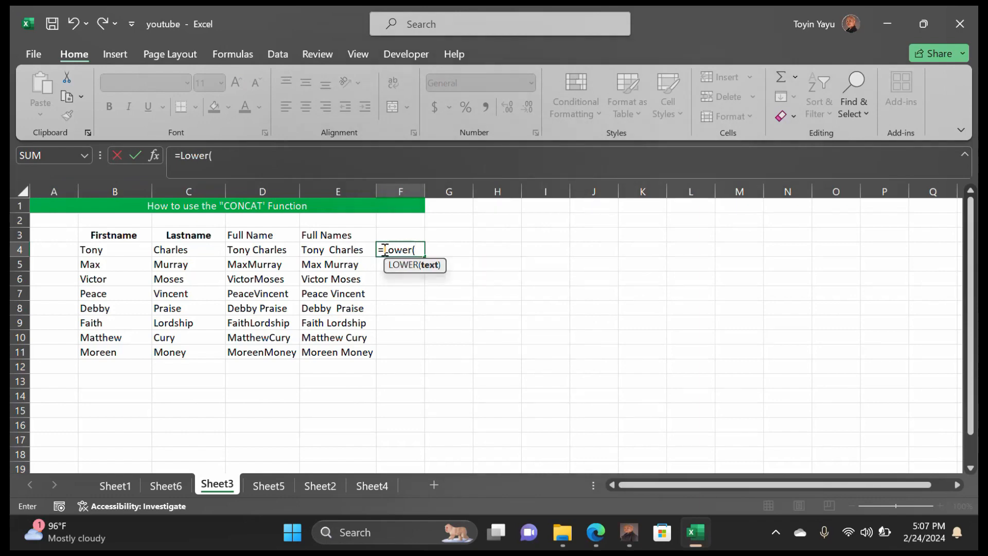
click(335, 250)
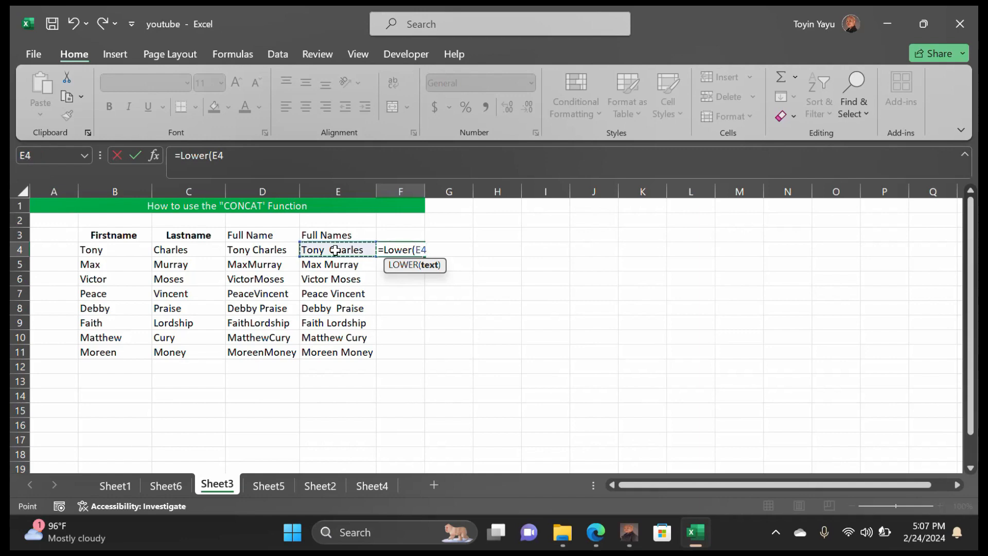
text())
key(Return)
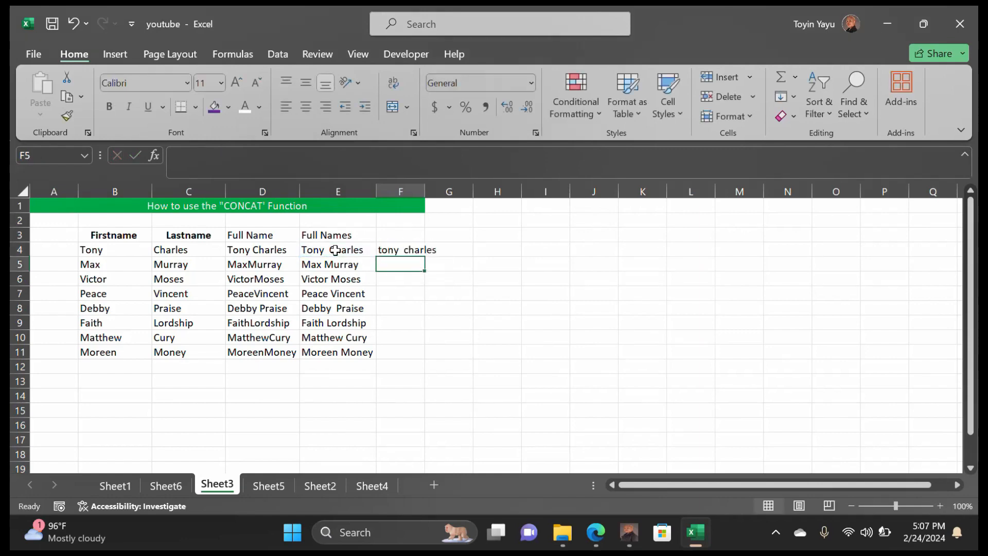
double_click(425, 192)
Fill the LOWER formula down to F11 and AutoFit column F
click(421, 251)
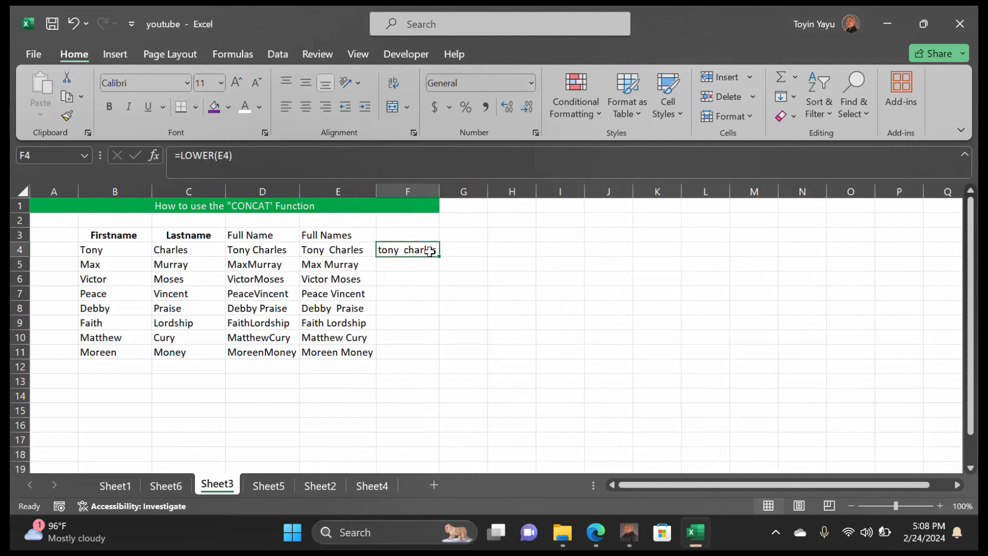
drag(439, 256, 439, 359)
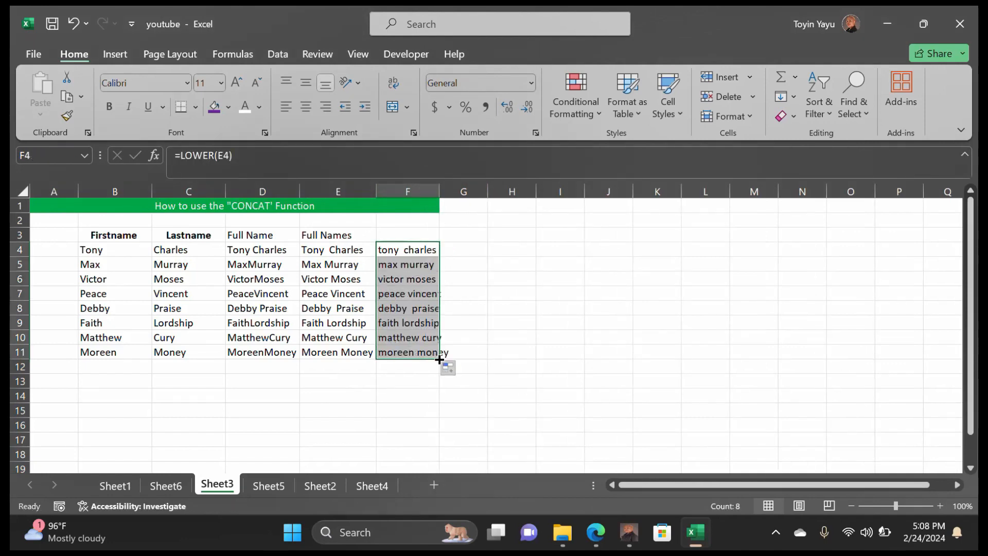
double_click(439, 192)
click(505, 322)
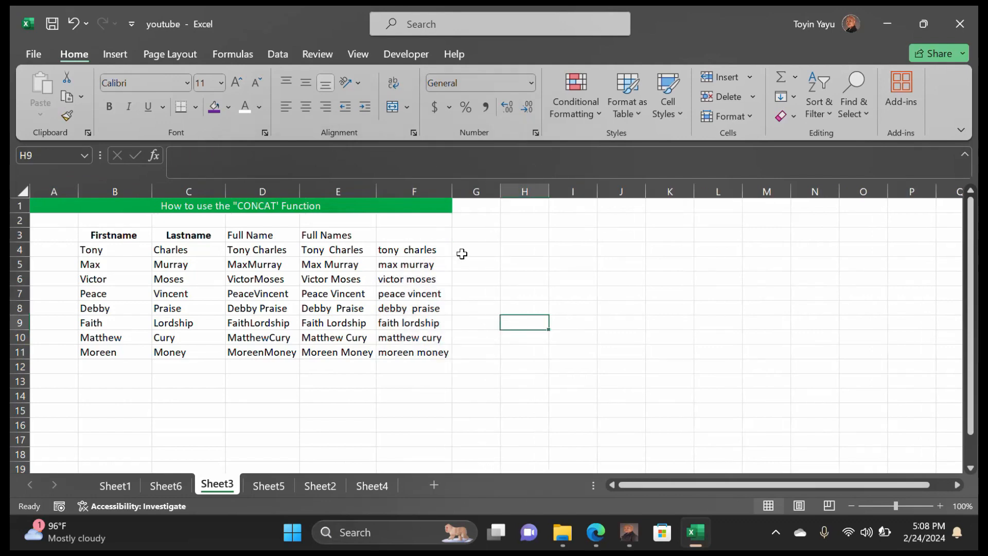
click(462, 251)
double_click(462, 251)
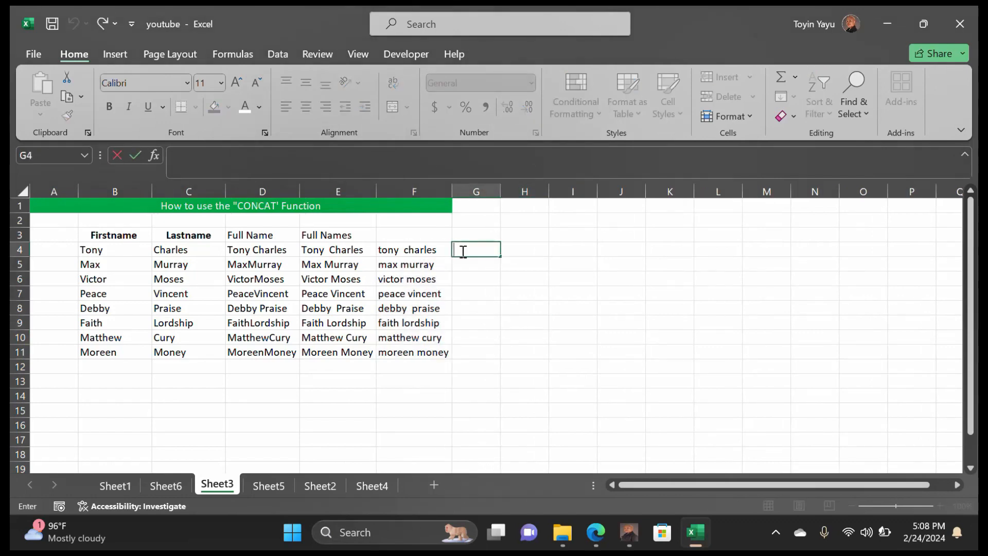
text(=U)
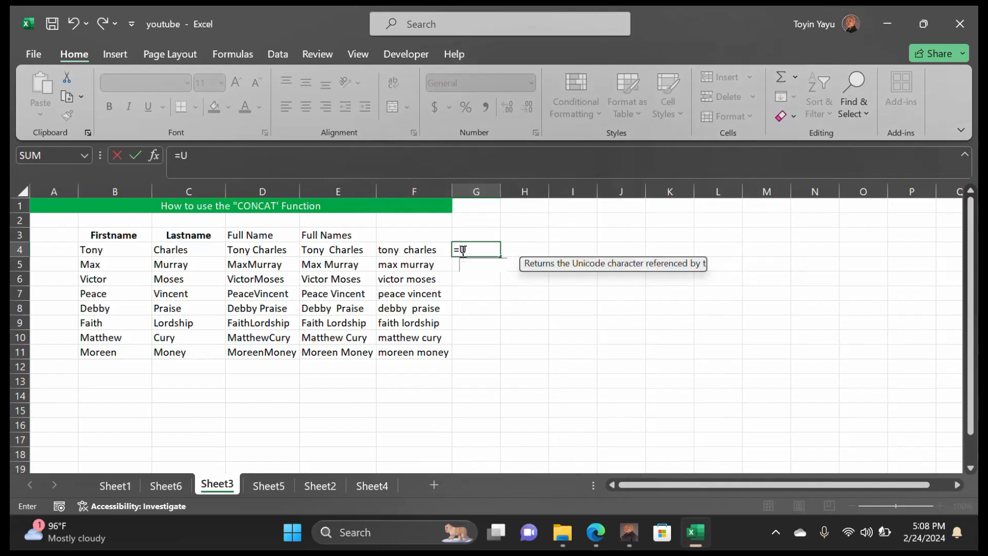
text(per)
key(BackSpace)
key(BackSpace)
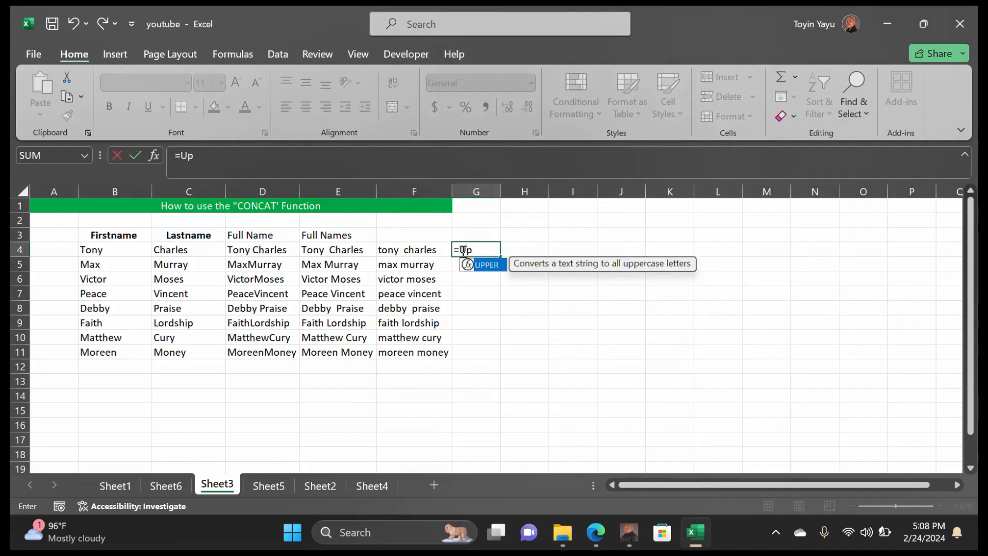
text(per()
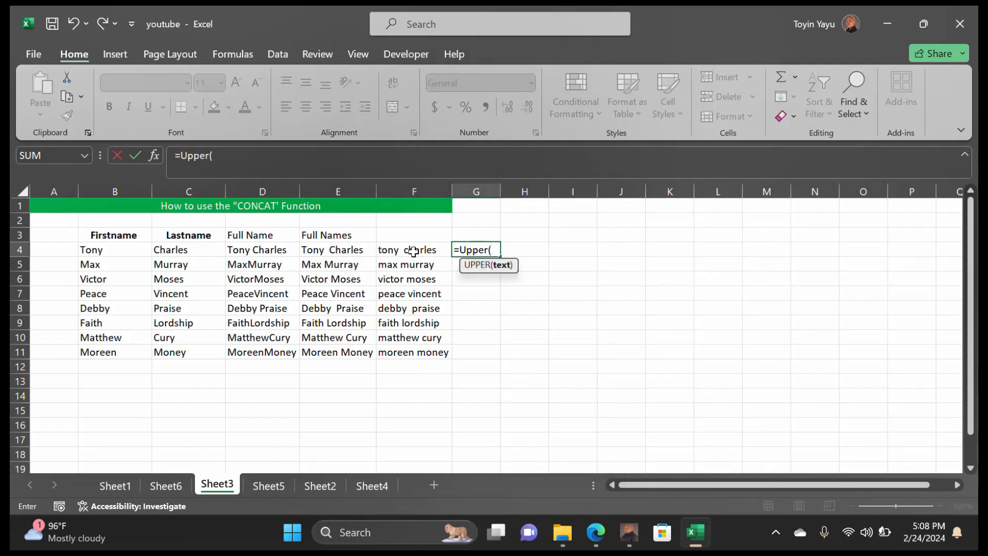
click(337, 248)
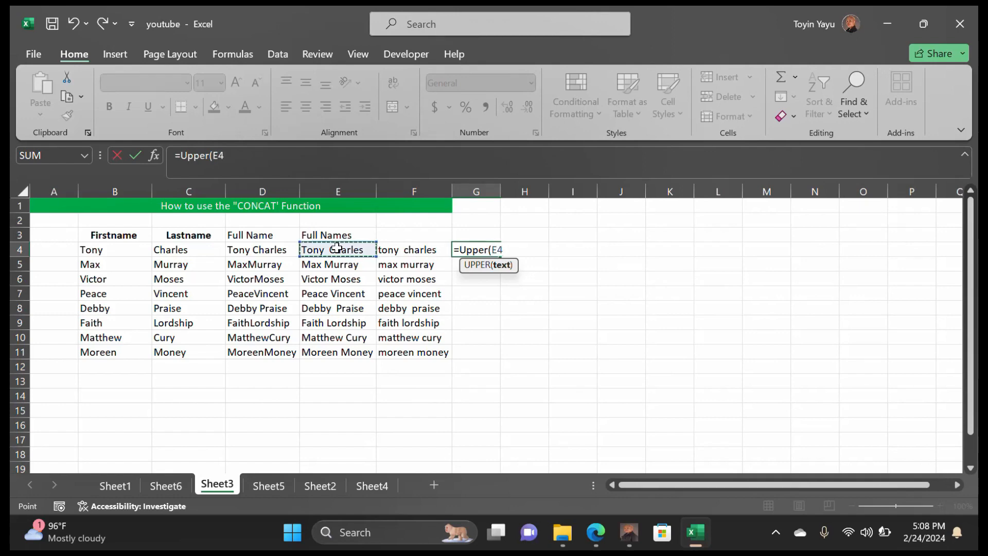
text())
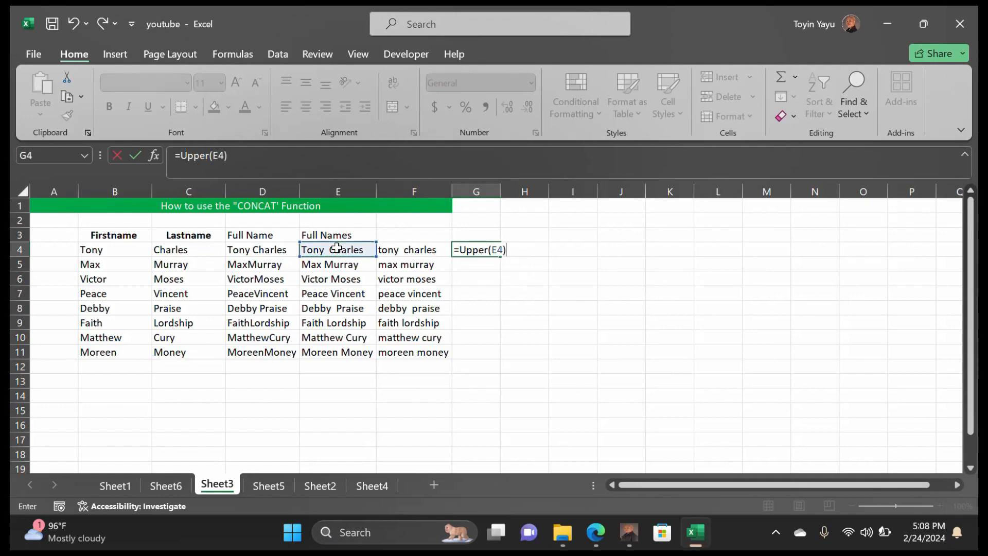
key(Return)
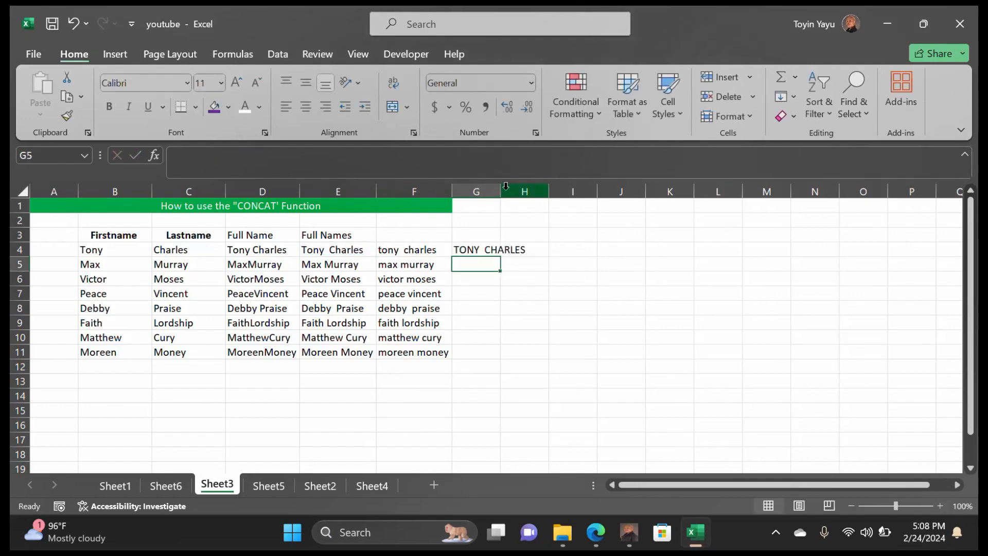
drag(506, 186, 529, 187)
Copy the UPPER formula down to G11 and AutoFit column G
click(514, 251)
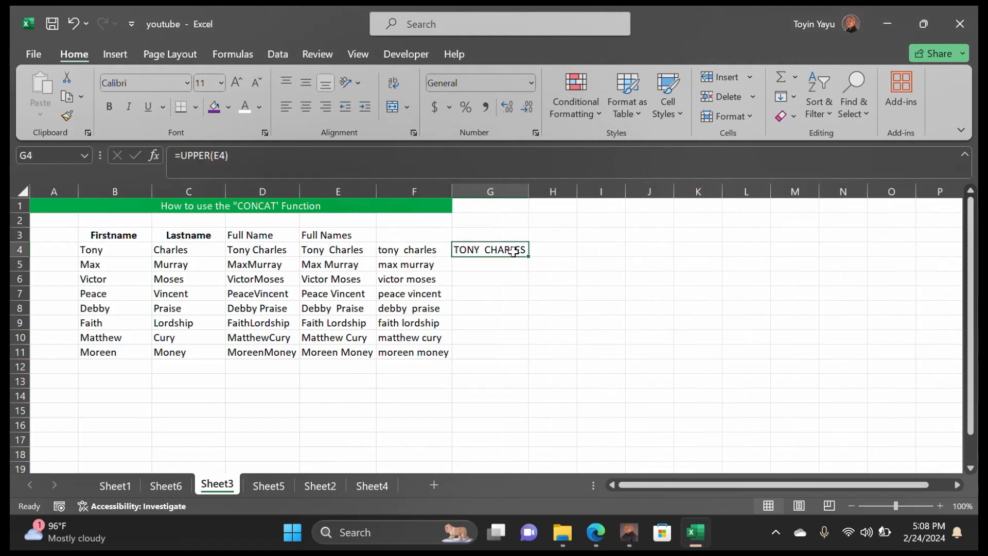
drag(524, 257, 530, 355)
key(ctrl+z)
double_click(530, 191)
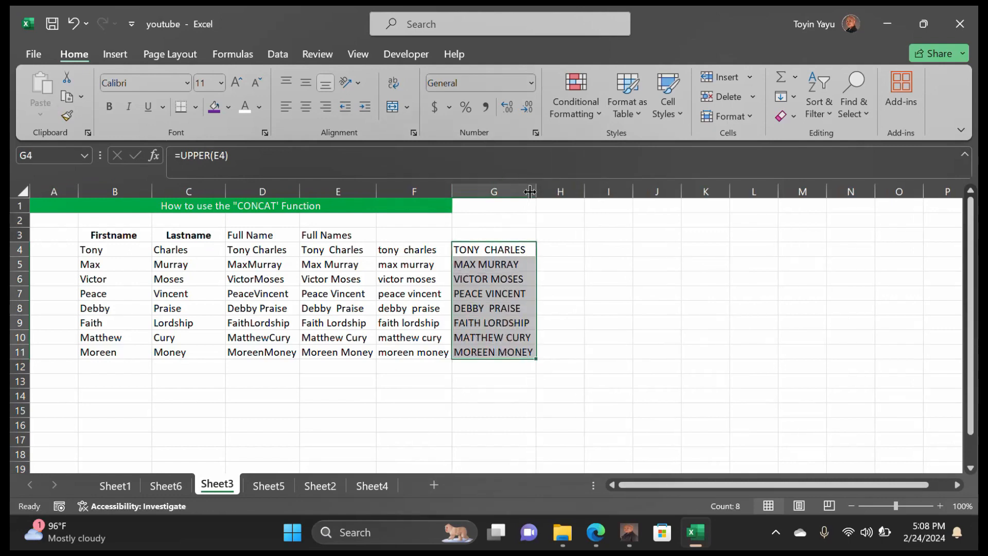
click(563, 314)
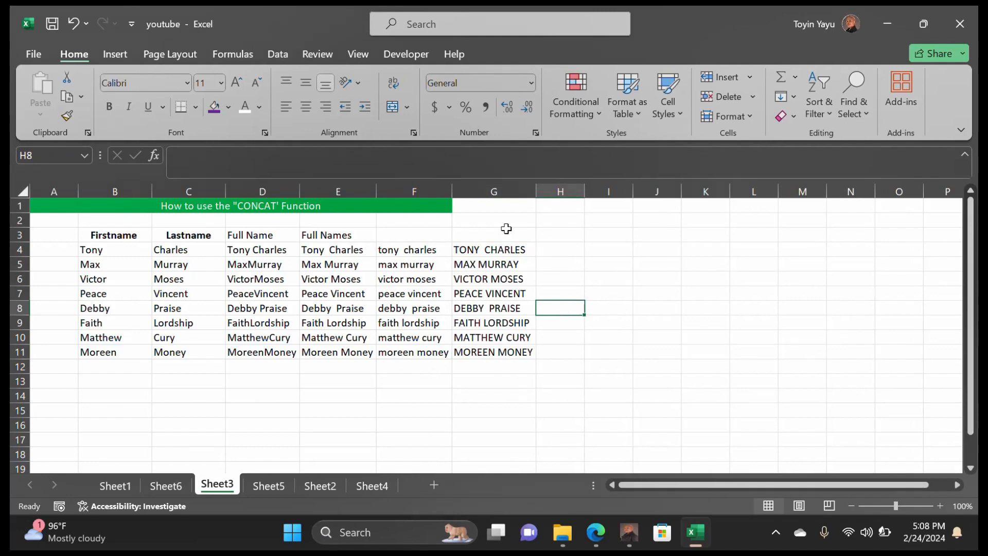
click(419, 234)
Head columns F, G and H with LOWERCASE, UPPERCASE and PROPER in F3:H3
key(Down)
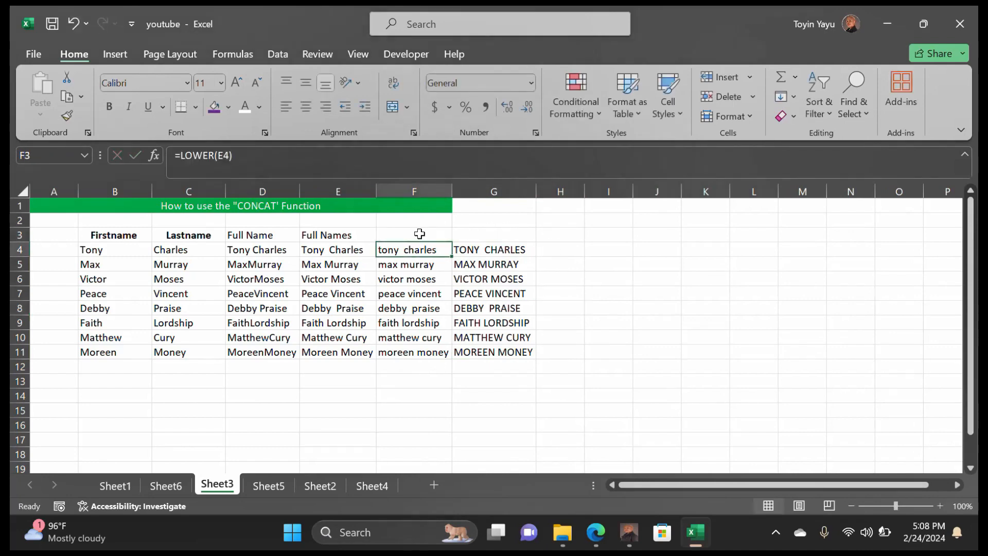
text(LOWE)
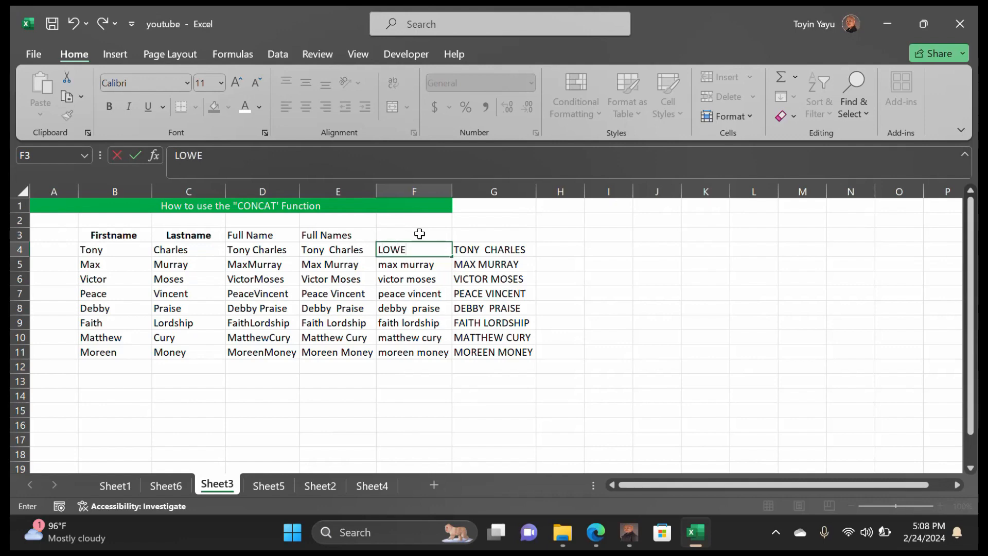
text(RCASE)
click(502, 249)
double_click(502, 249)
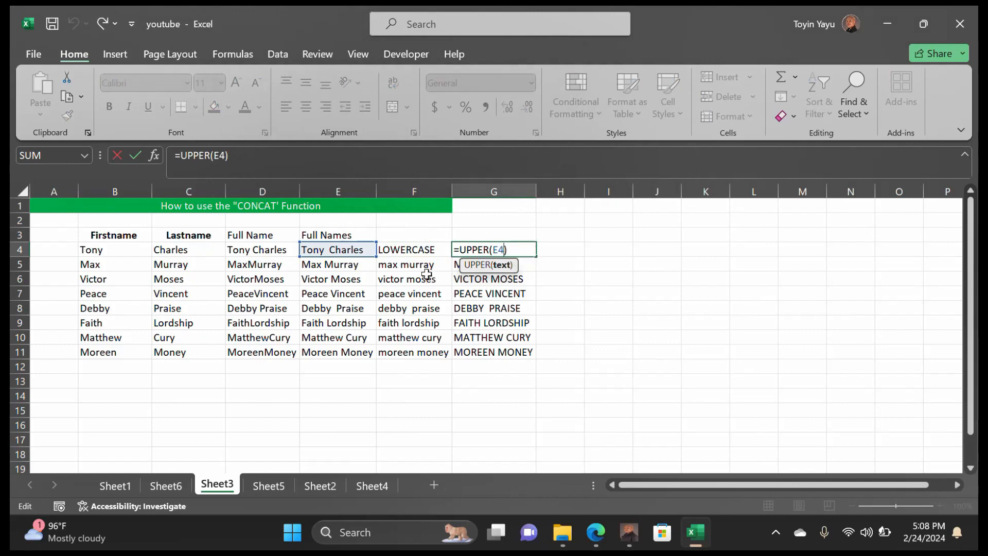
click(416, 234)
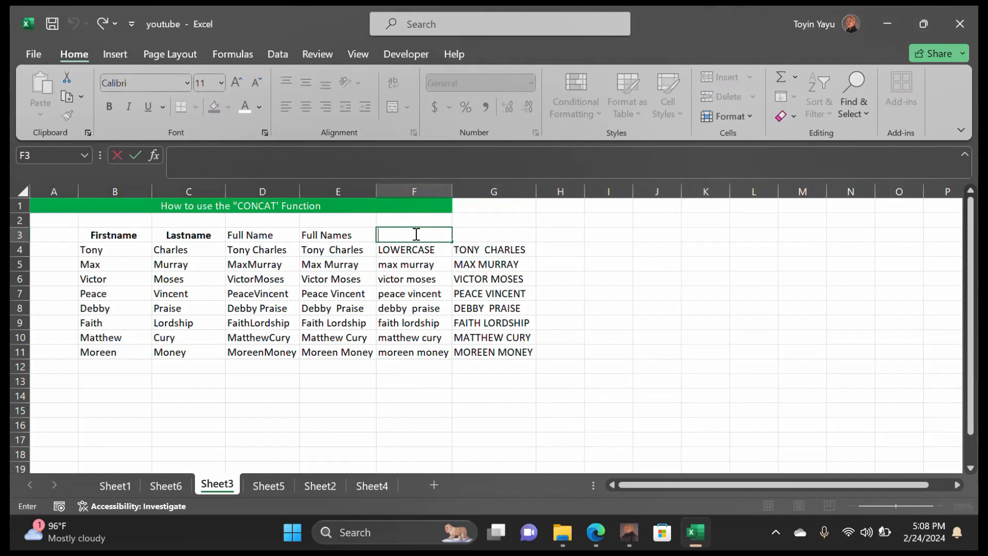
text(lOWER)
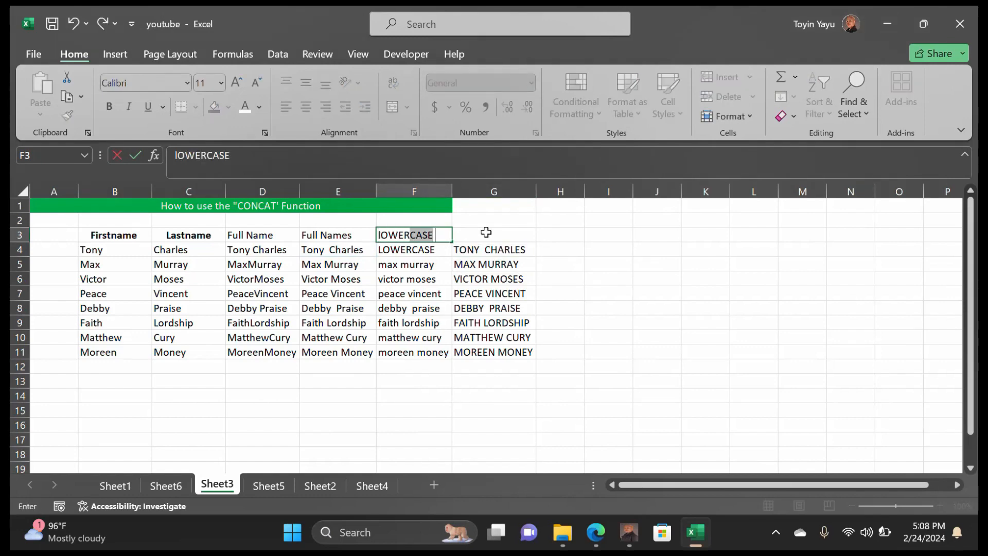
double_click(486, 232)
text(UPPER)
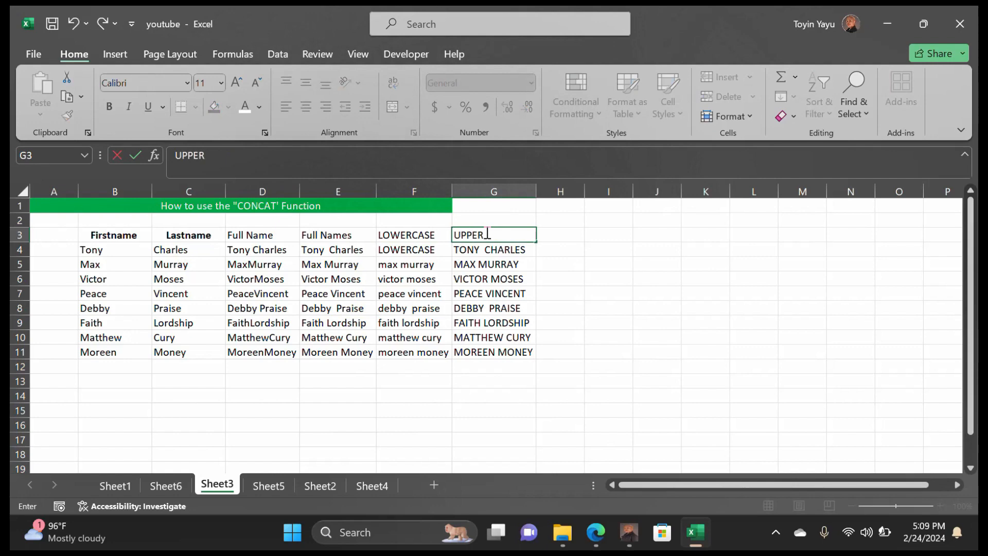
text(CASE)
click(556, 236)
text(P)
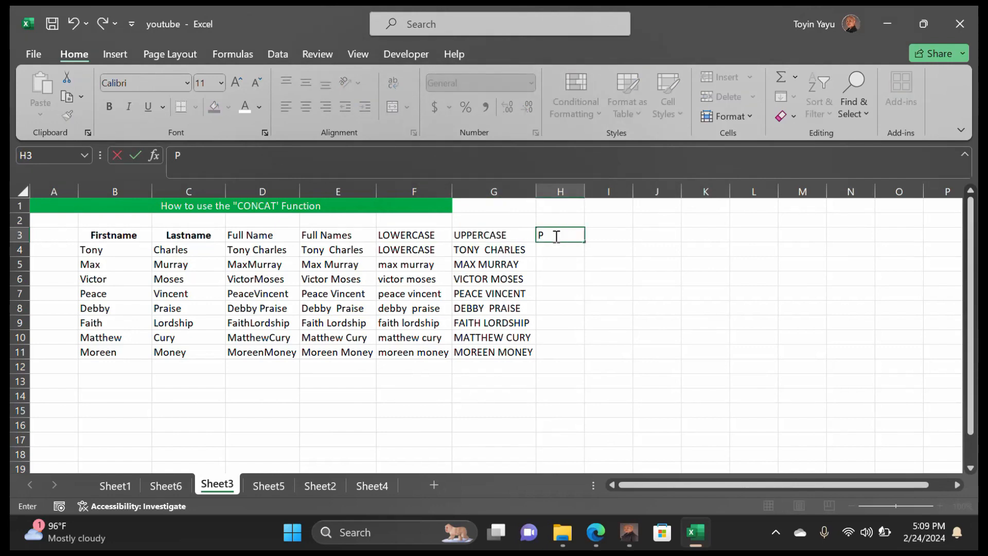
text(ROPER)
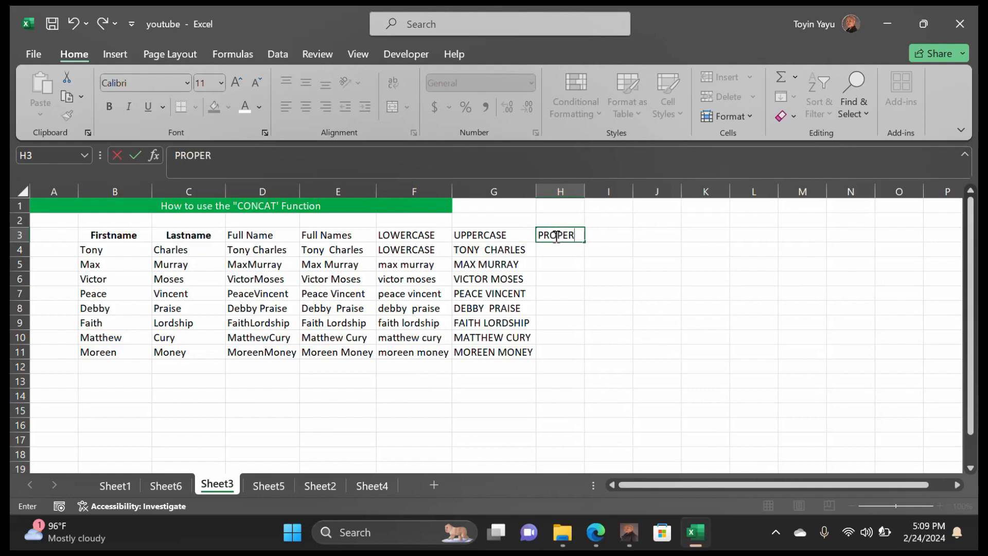
click(438, 247)
double_click(444, 250)
key(BackSpace)
key(BackSpace)
key(BackSpace)
key(BackSpace)
key(BackSpace)
key(BackSpace)
key(BackSpace)
key(BackSpace)
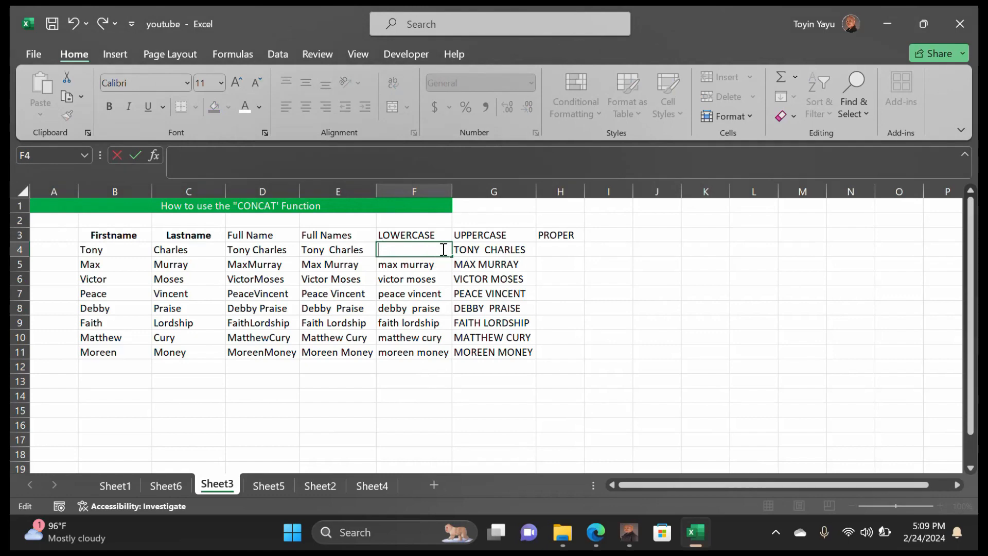
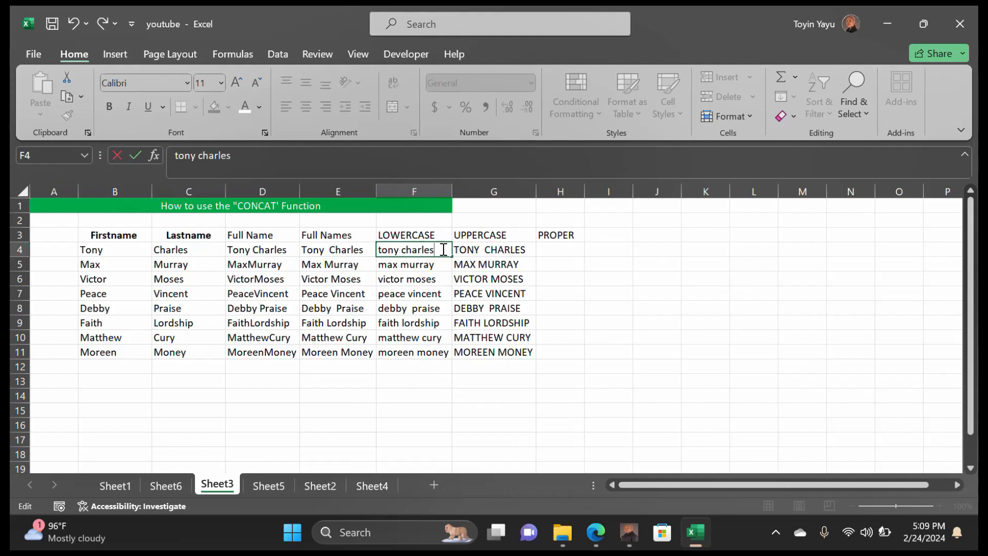
click(622, 311)
click(563, 250)
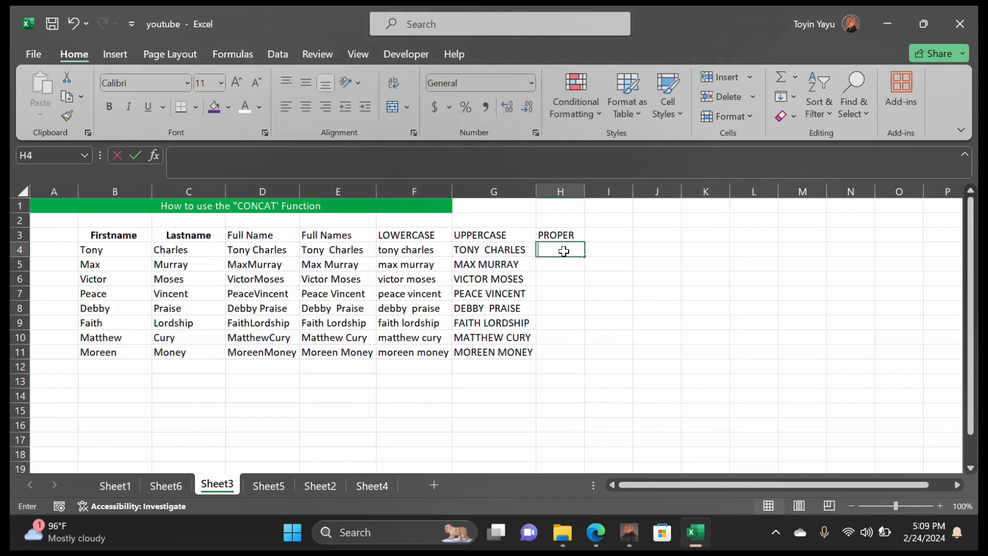
Enter =PROPER(G4) in H4, fill it down to H11, and autofit column H
text(=)
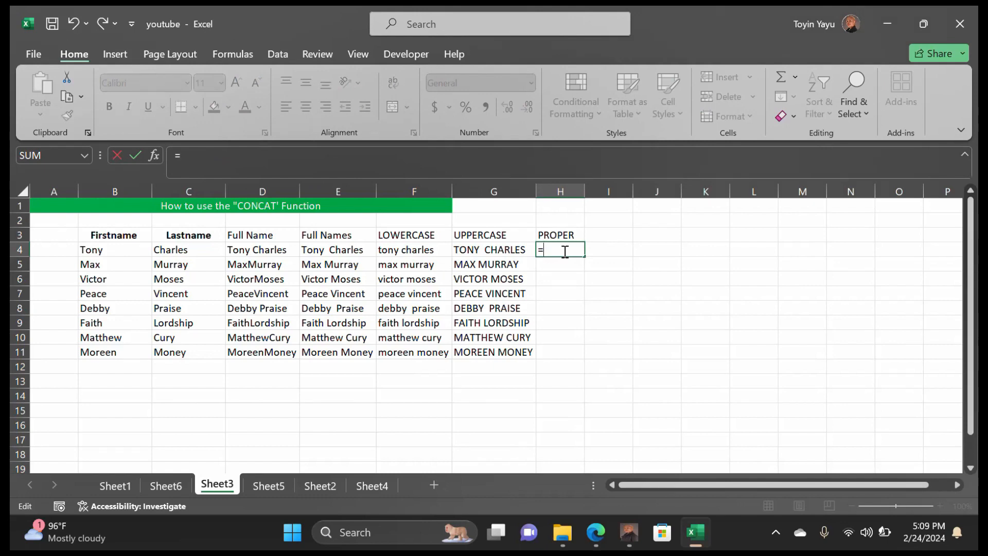
text(prop)
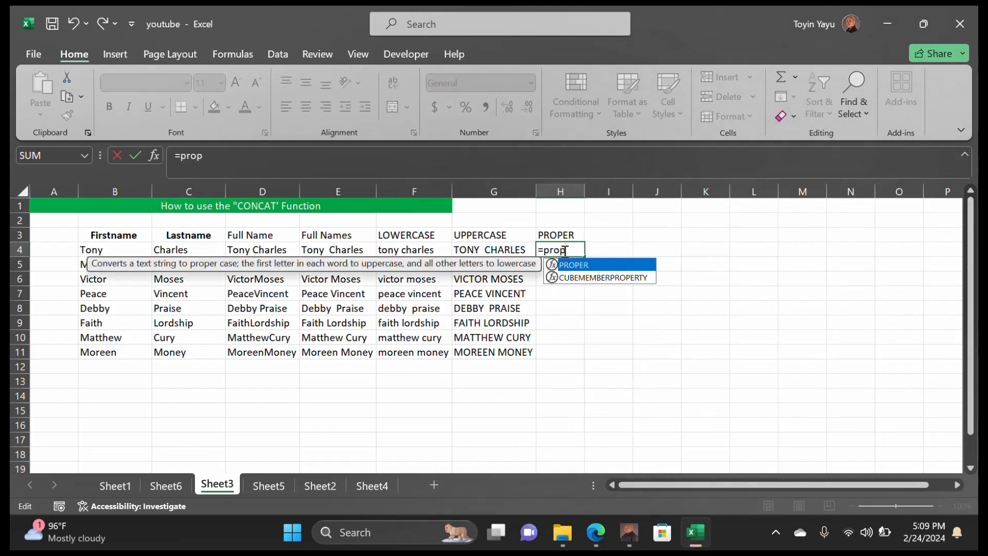
text(er()
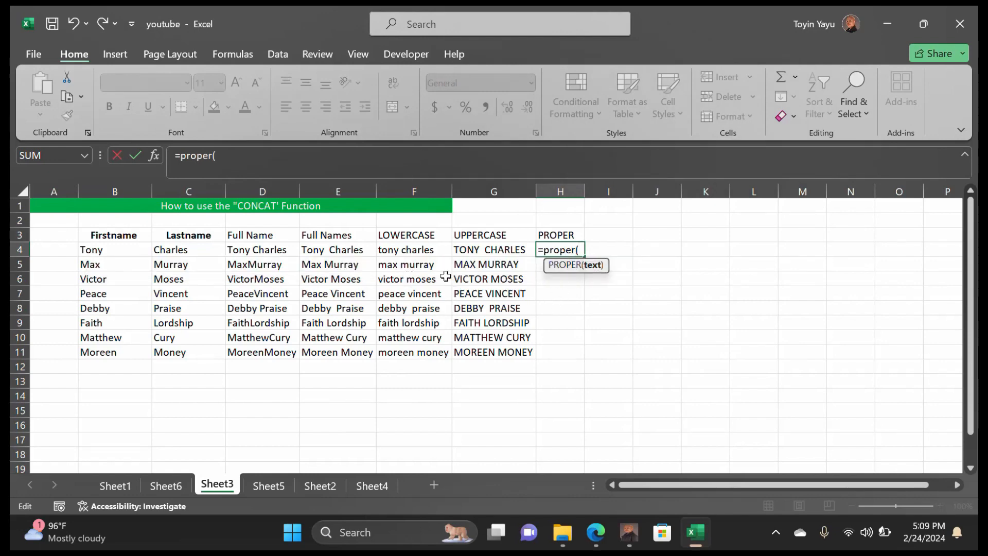
click(513, 249)
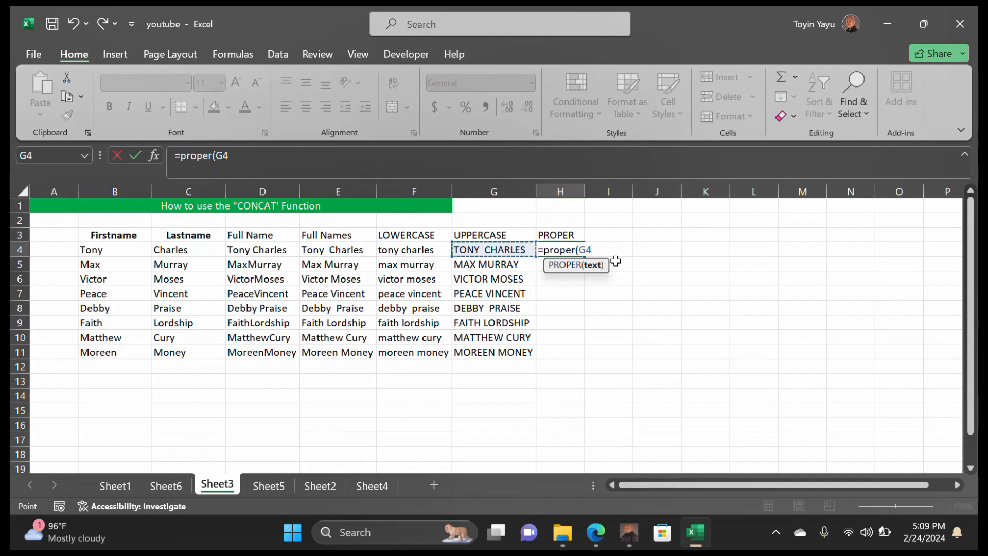
text())
key(Return)
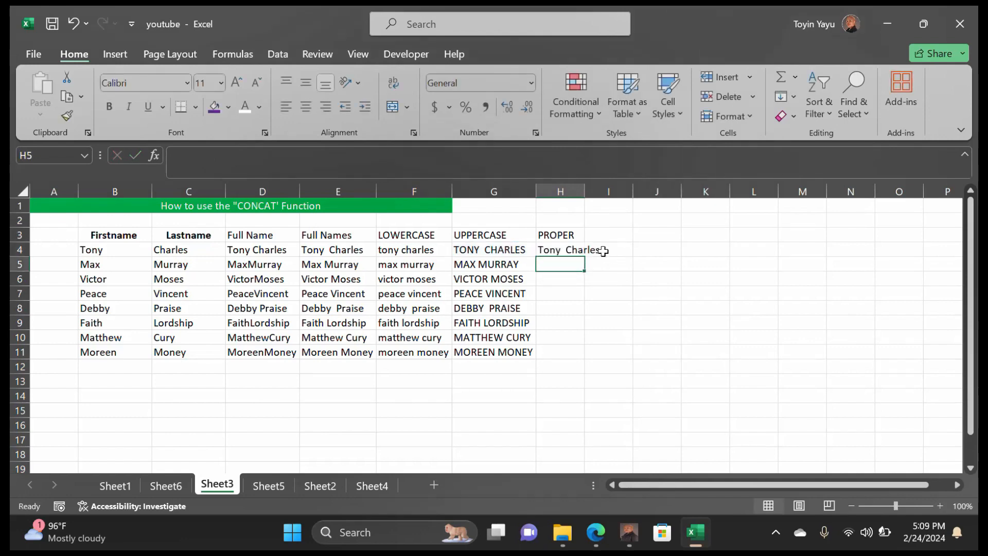
click(572, 237)
click(572, 246)
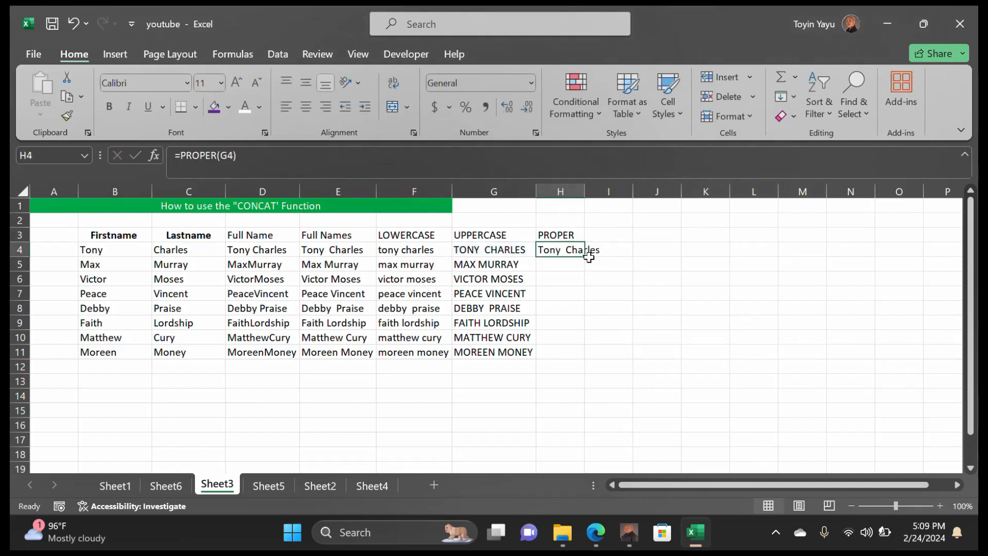
drag(587, 259, 575, 356)
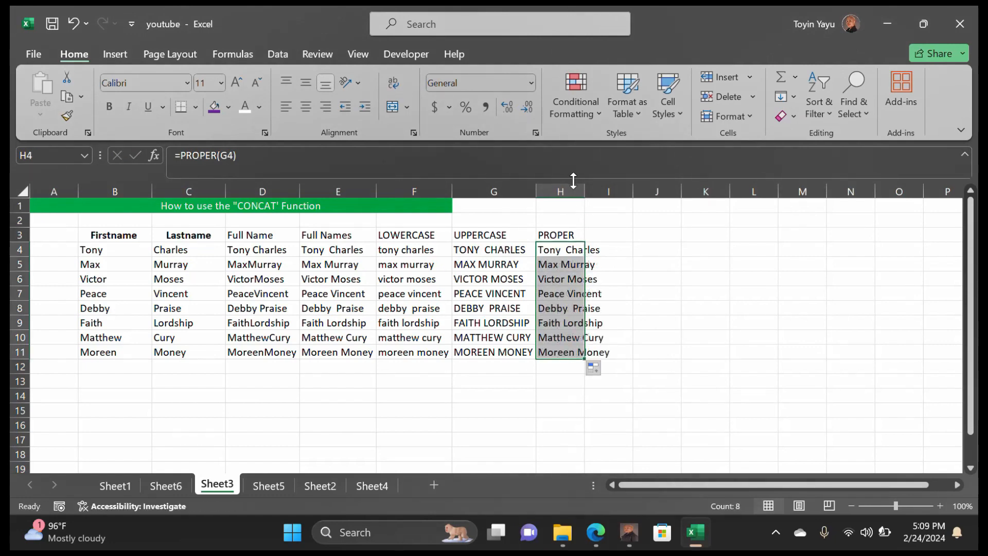
double_click(586, 189)
click(687, 335)
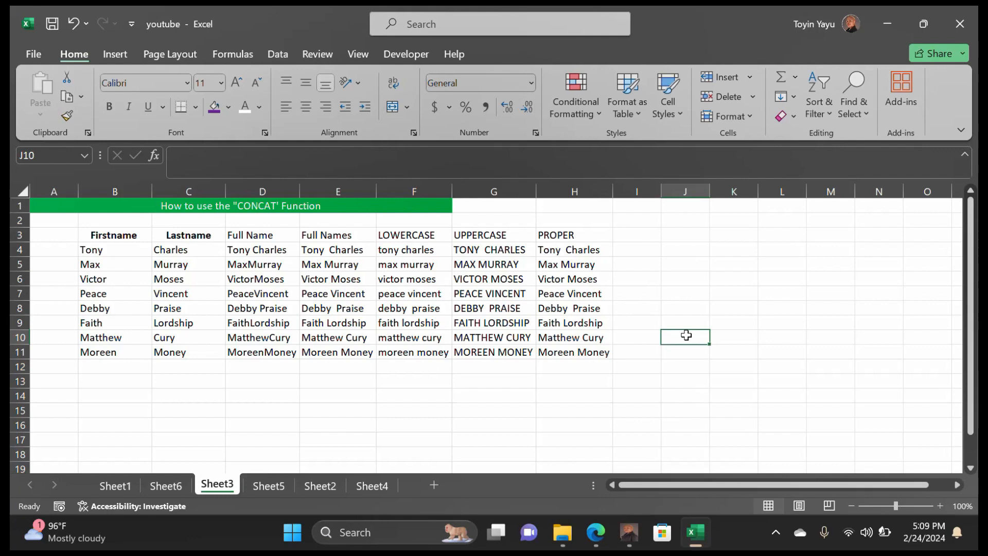
Switch to Sheet4 with the Flash Fill names table and select cell E5
click(270, 489)
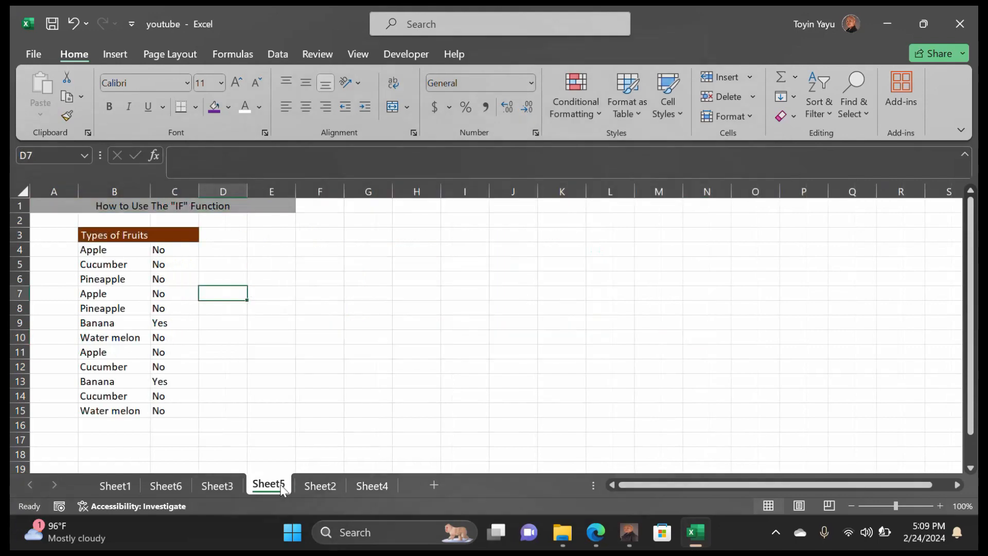
click(323, 485)
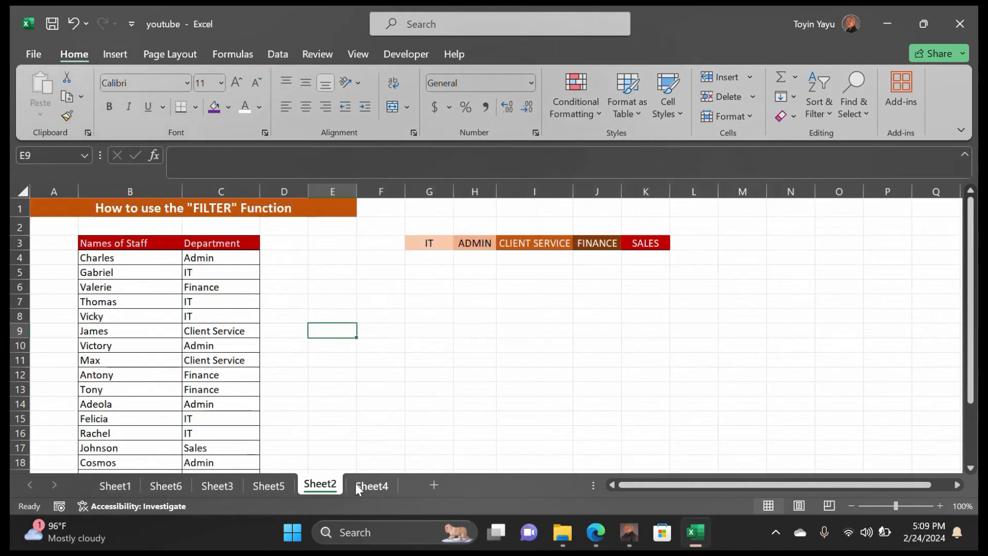
click(115, 485)
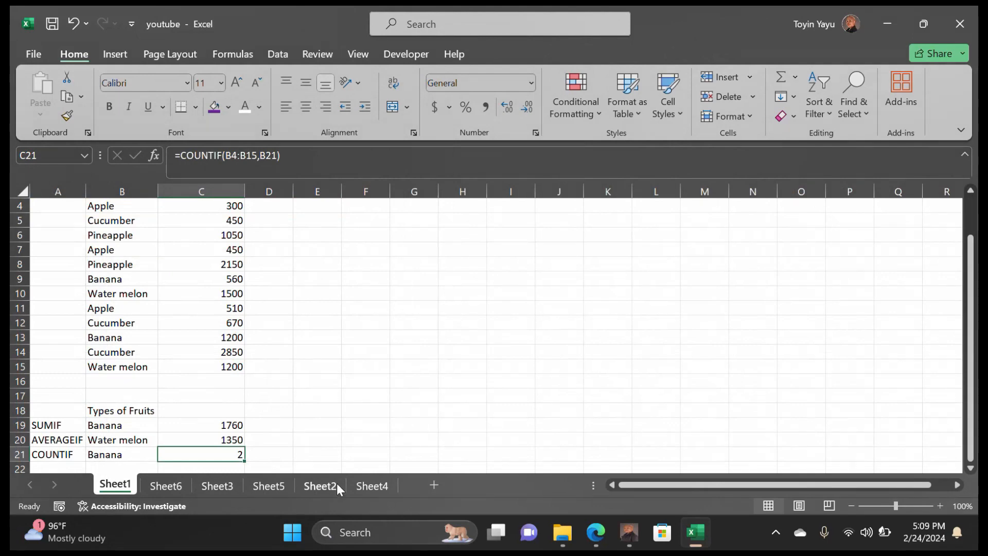
click(370, 485)
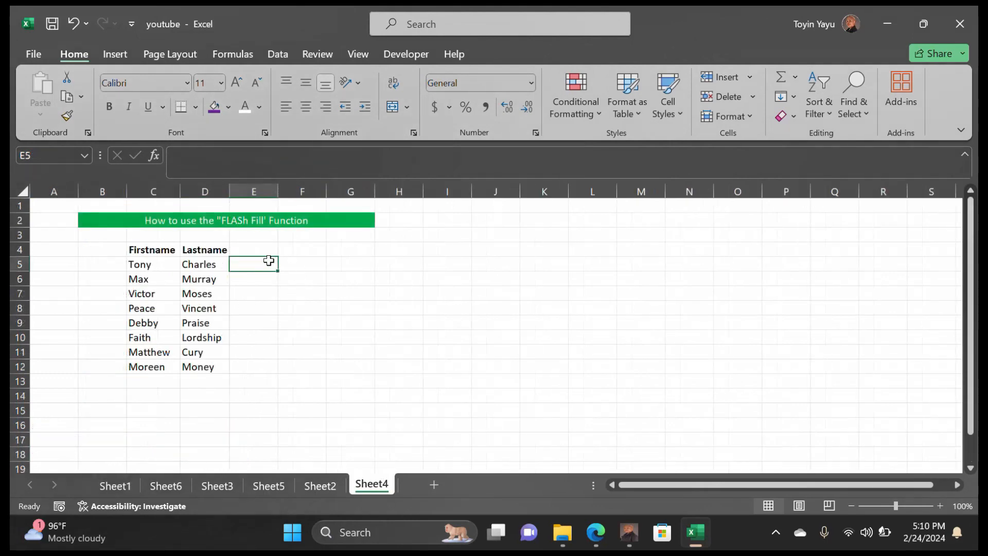
double_click(250, 266)
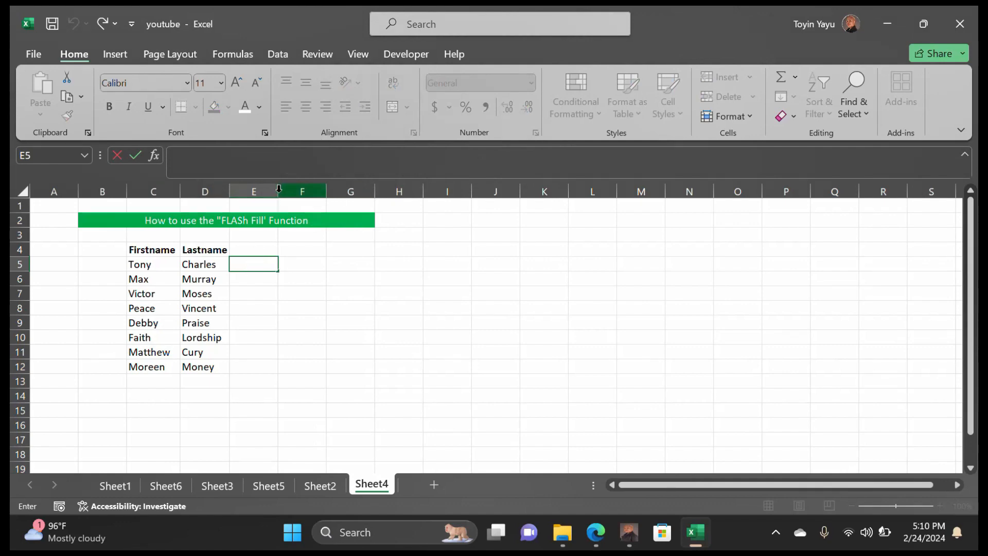
click(278, 189)
click(242, 264)
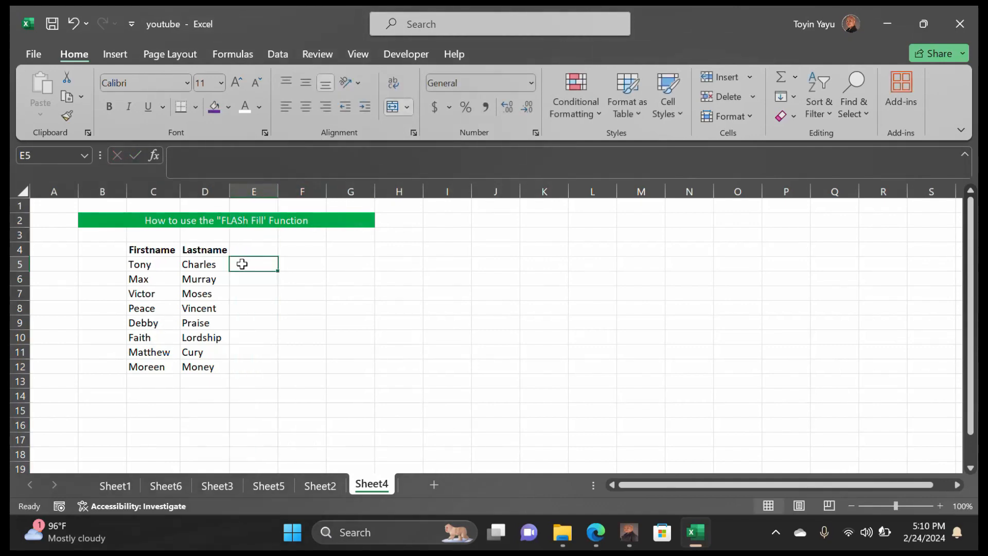
double_click(242, 264)
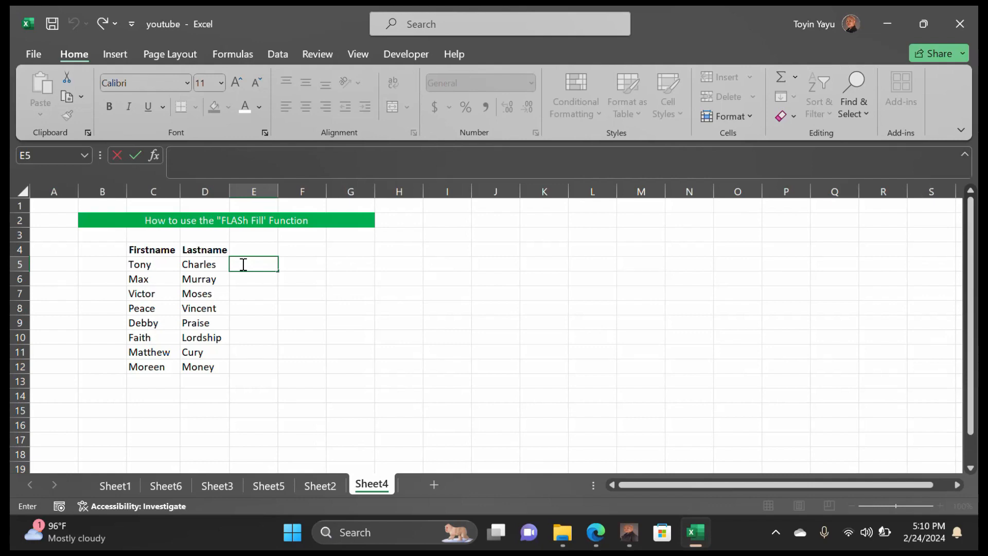
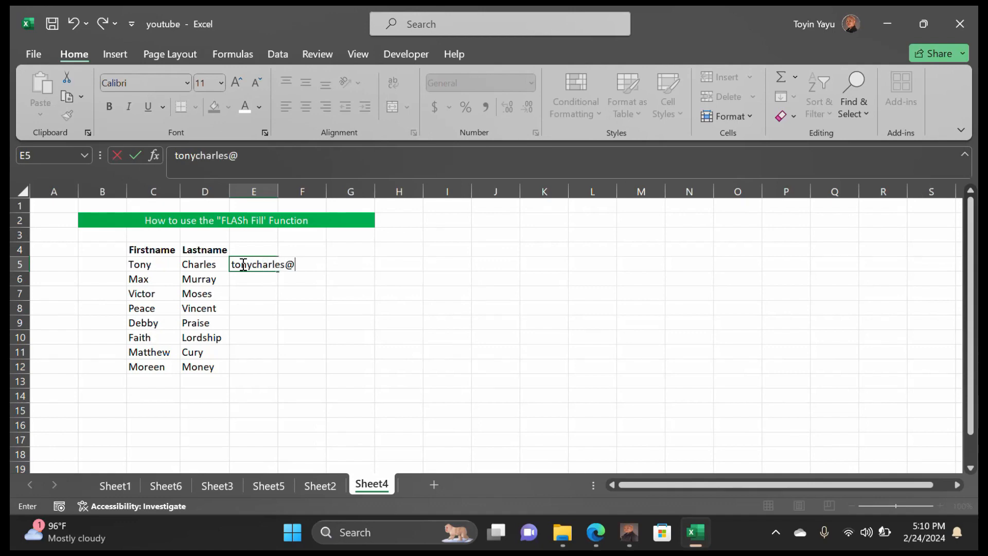
key(F2)
click(301, 272)
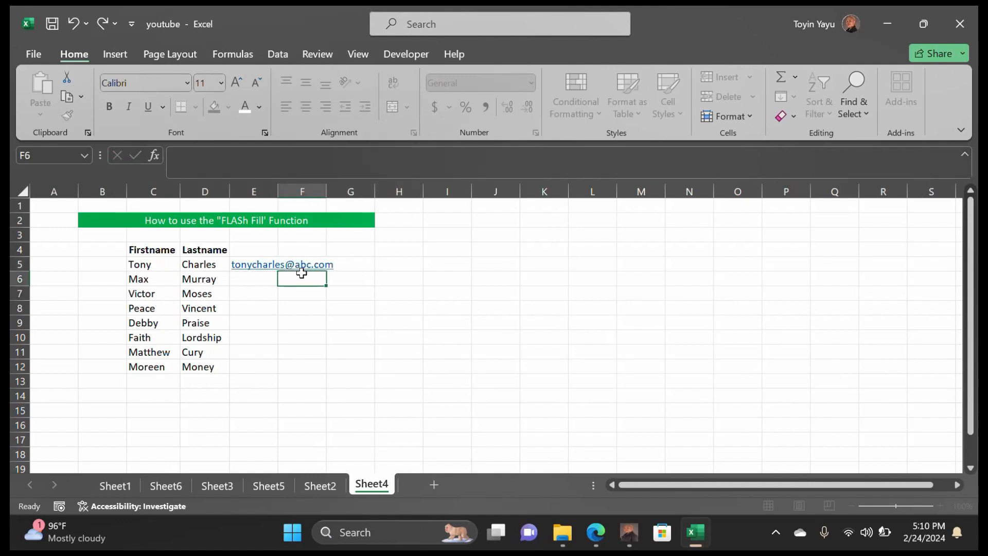
double_click(278, 190)
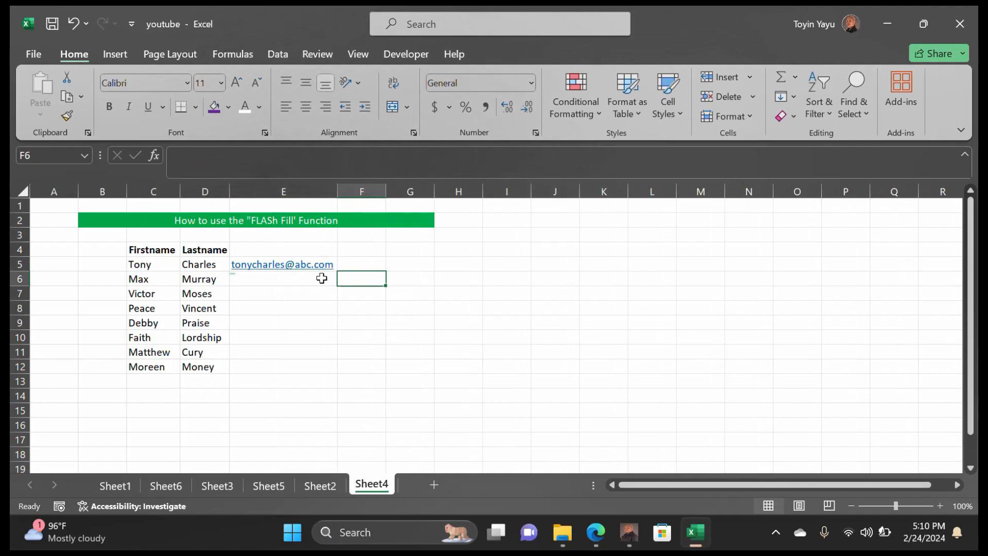
Flash Fill the remaining abc.com email addresses from E6 downward with Ctrl+E
click(298, 268)
key(F2)
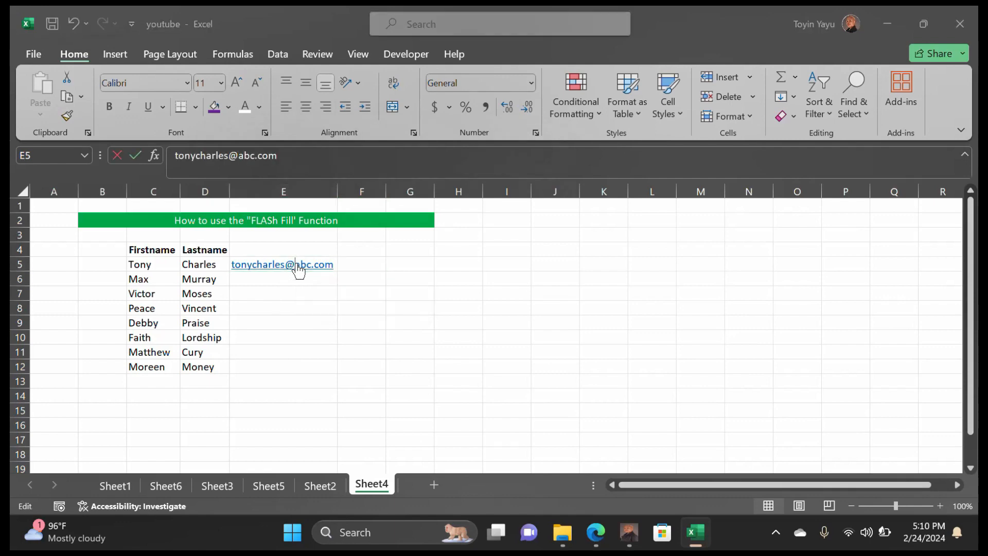
click(627, 46)
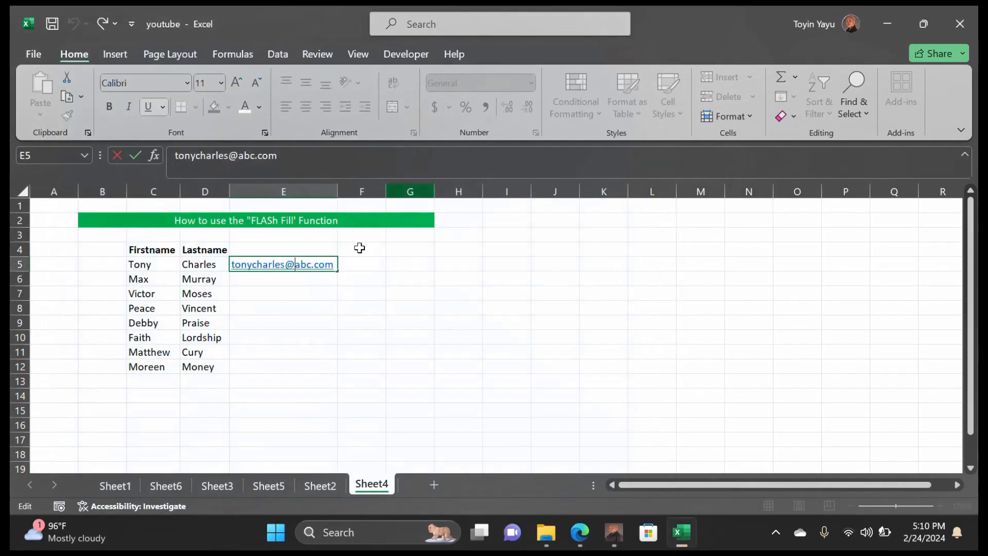
click(299, 280)
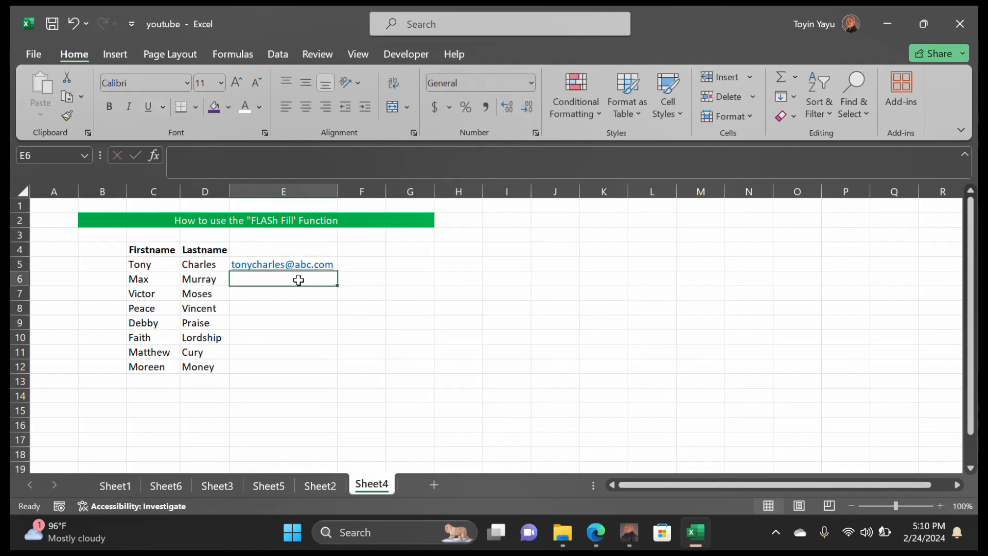
key(ctrl+e)
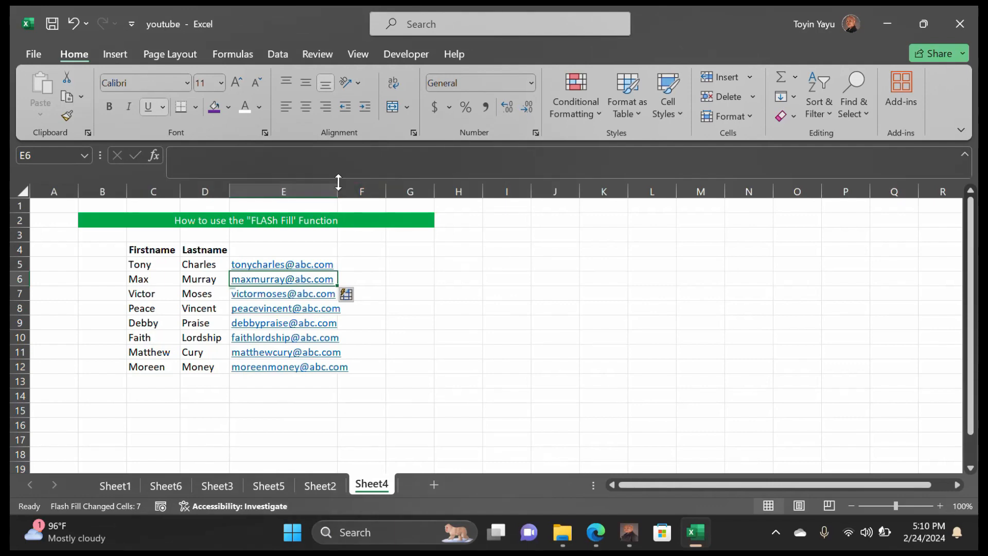
Autofit column E to the emails and give it the heading 'Email' in E4
double_click(337, 188)
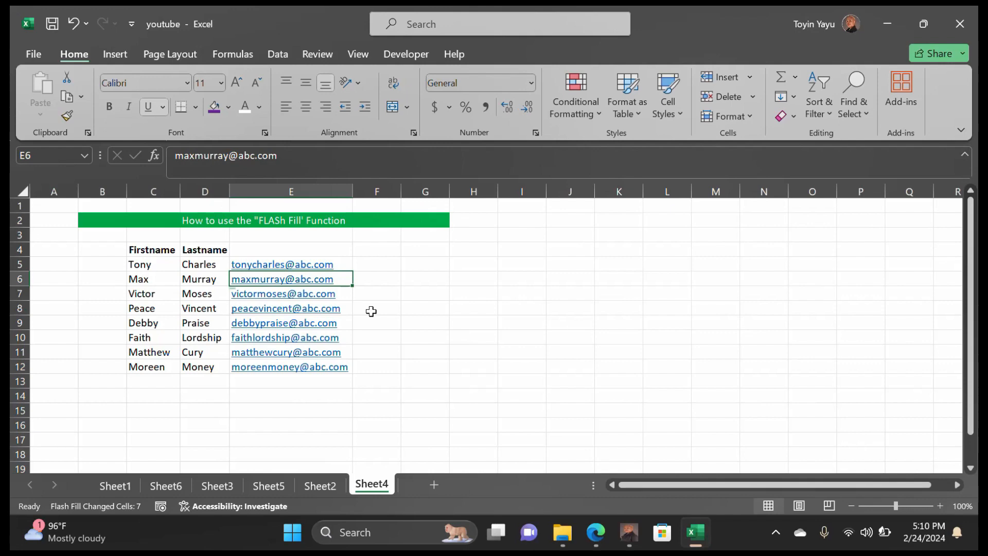
click(283, 250)
text(E)
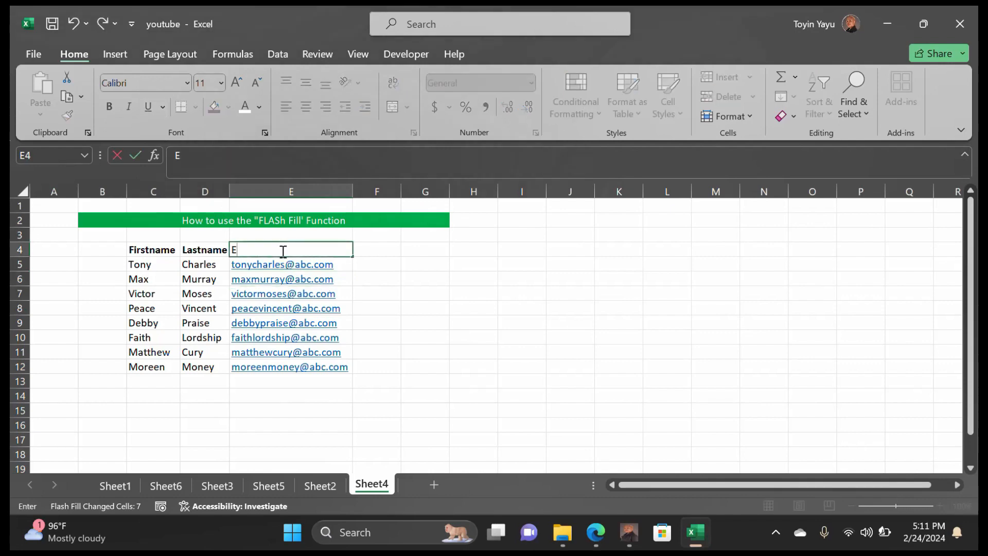
text(mail)
click(381, 336)
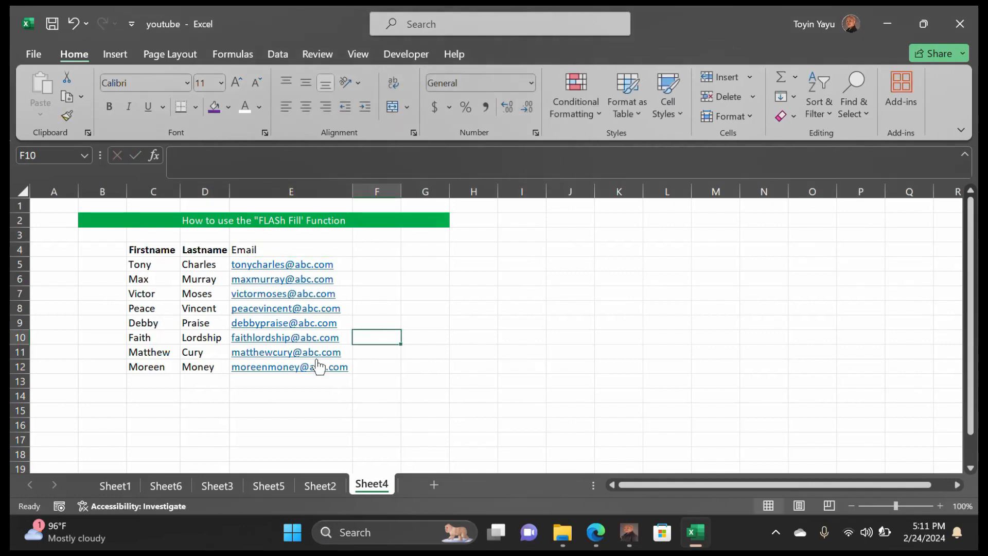
click(171, 486)
Move through Sheet1 and Sheet5 to Sheet2 and scan its FILTER staff table
click(116, 488)
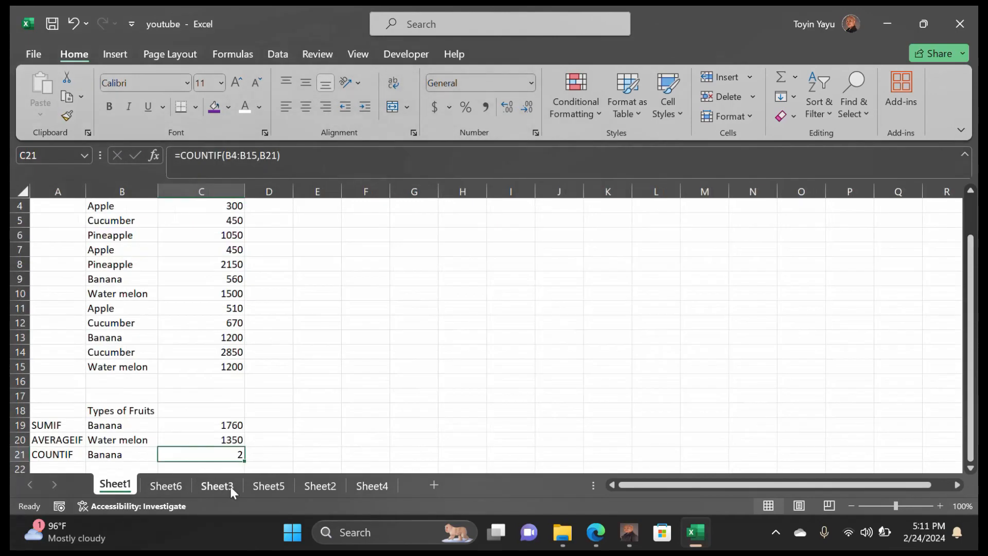
click(255, 488)
click(332, 485)
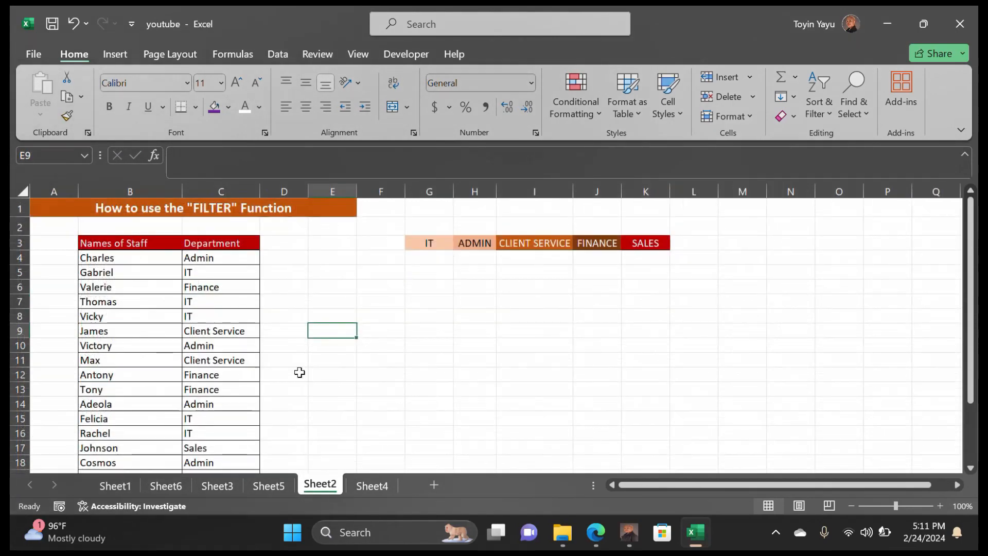
scroll(294, 344, down, 1)
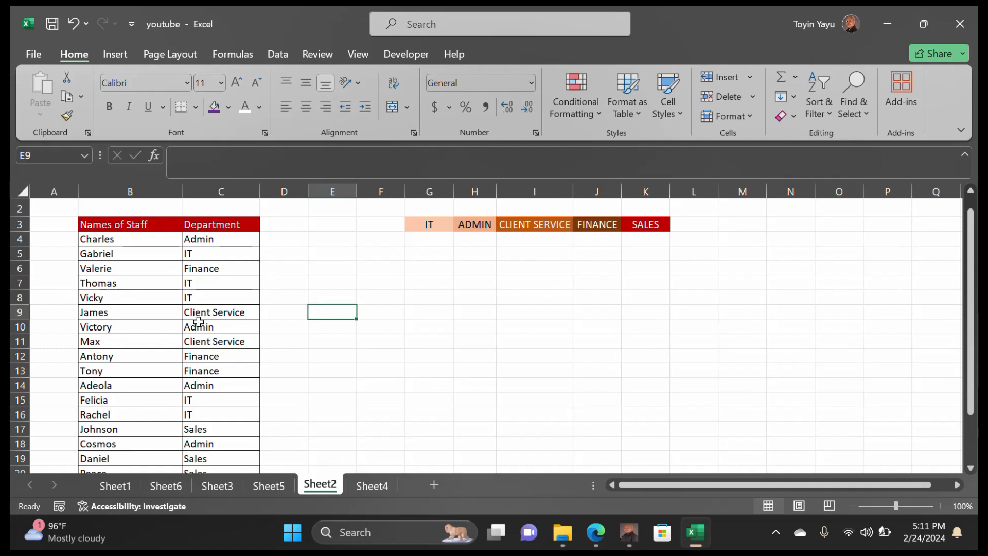
scroll(121, 277, up, 1)
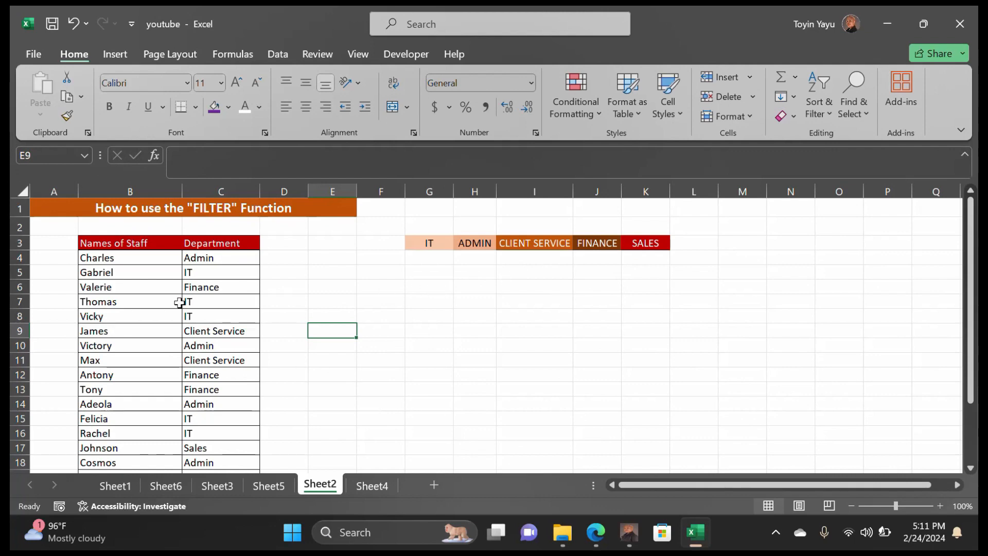
Enter =FILTER($B$4:$B$23,$C$4:$C$23=G3) in G4 to spill the IT staff
double_click(419, 259)
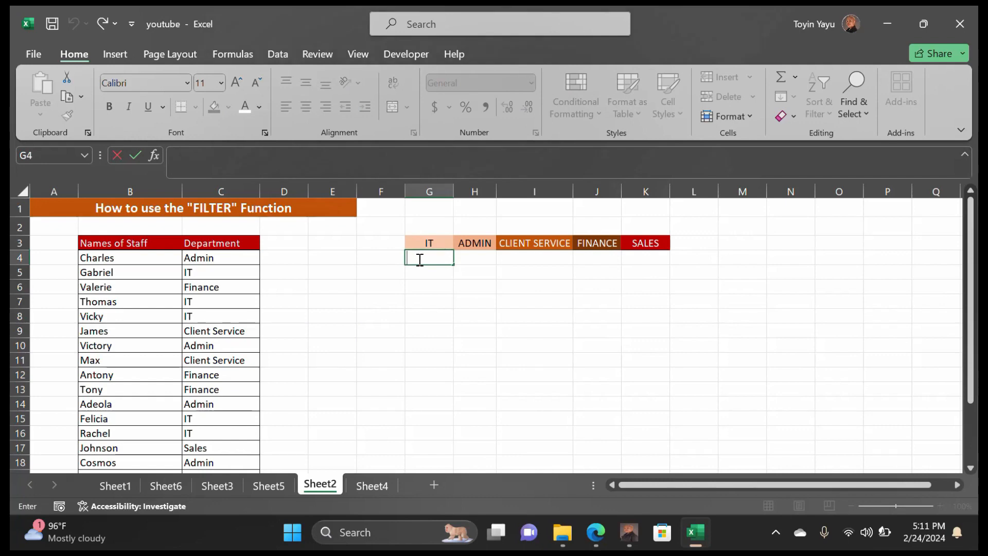
text(=f)
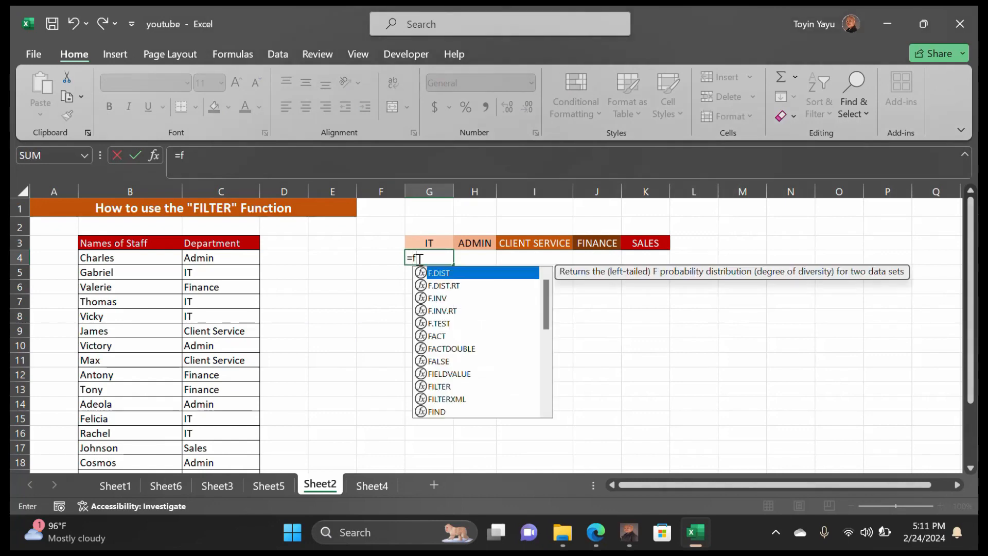
text(ilter)
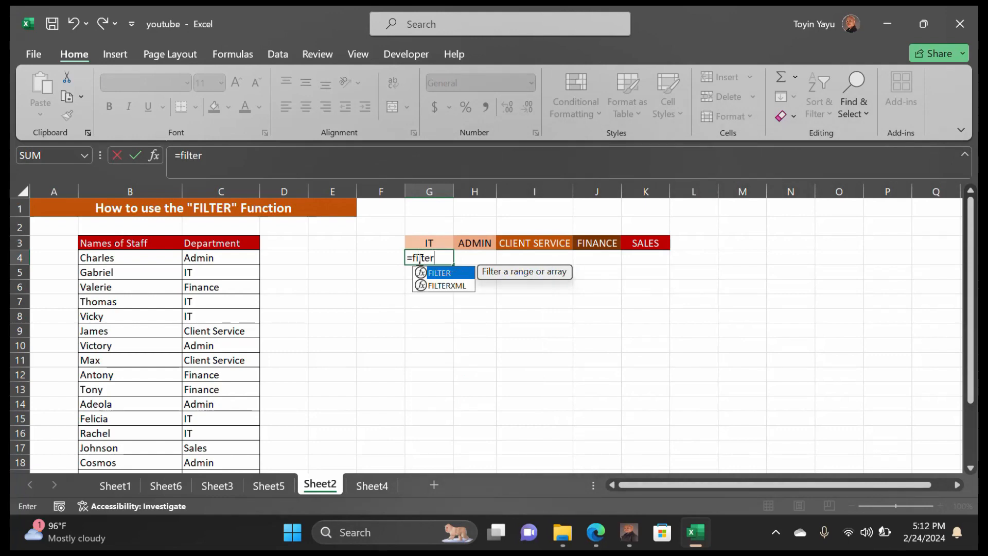
text(()
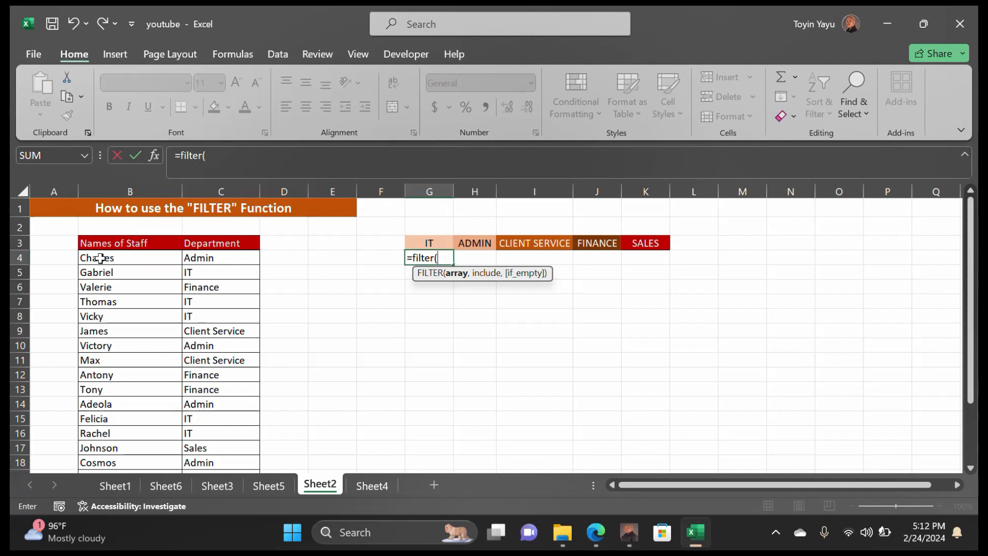
drag(101, 259, 115, 445)
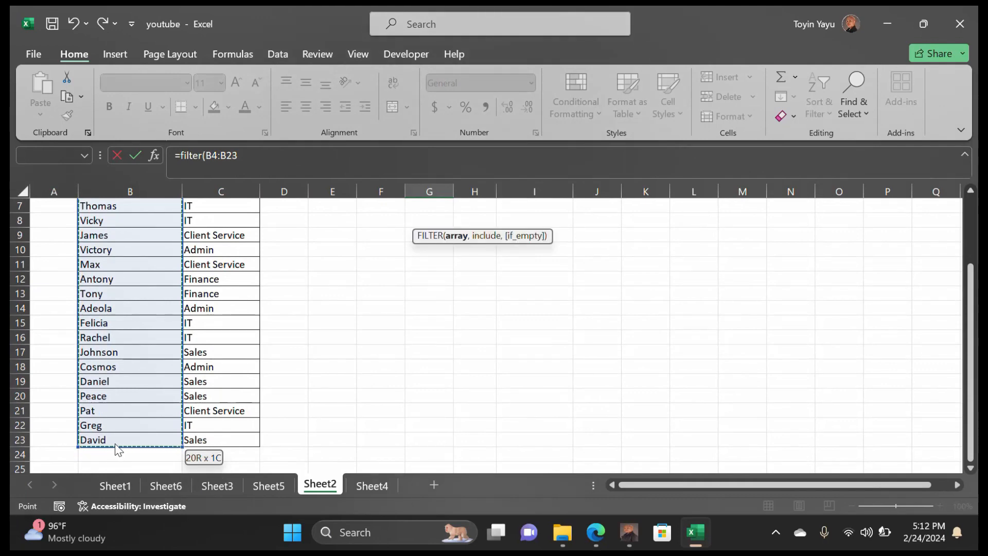
key(F4)
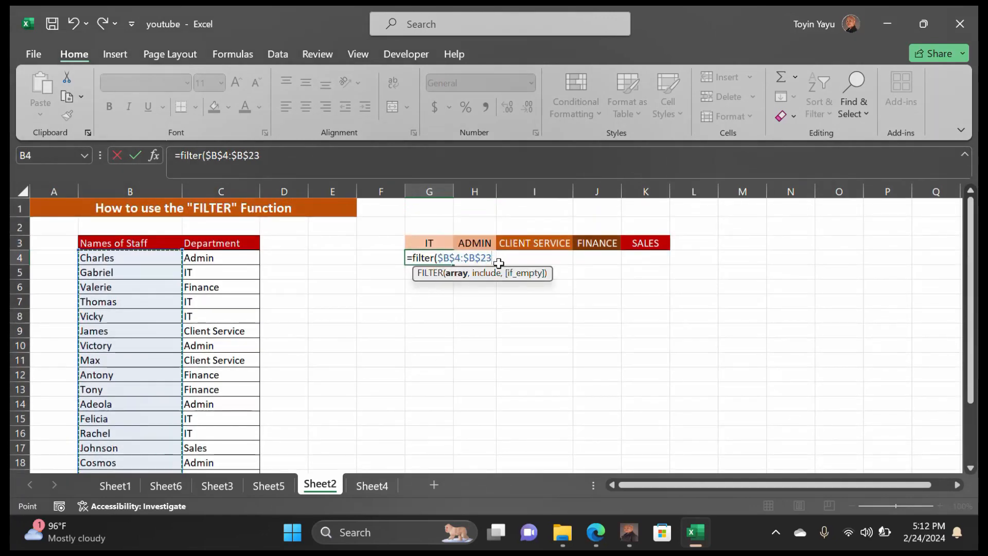
text(,)
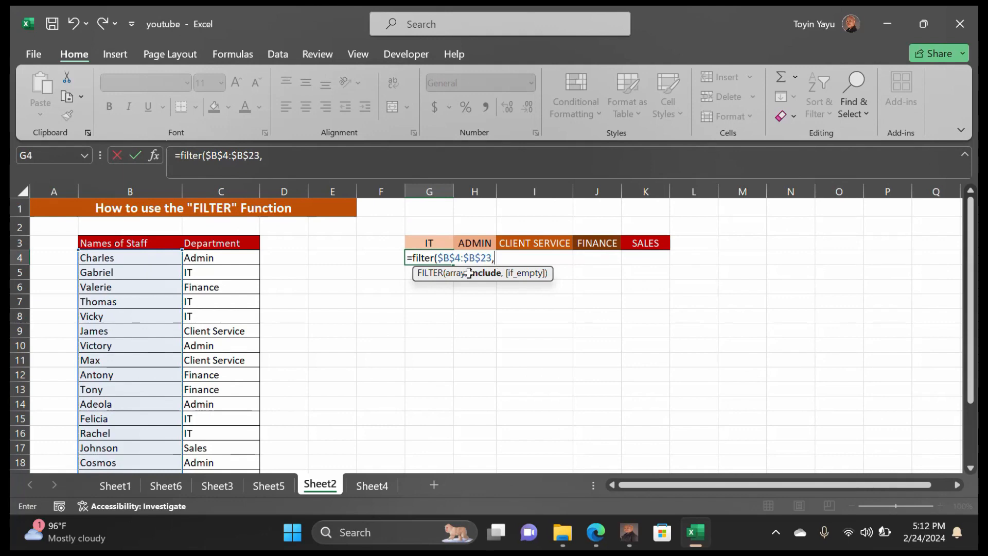
drag(197, 259, 224, 439)
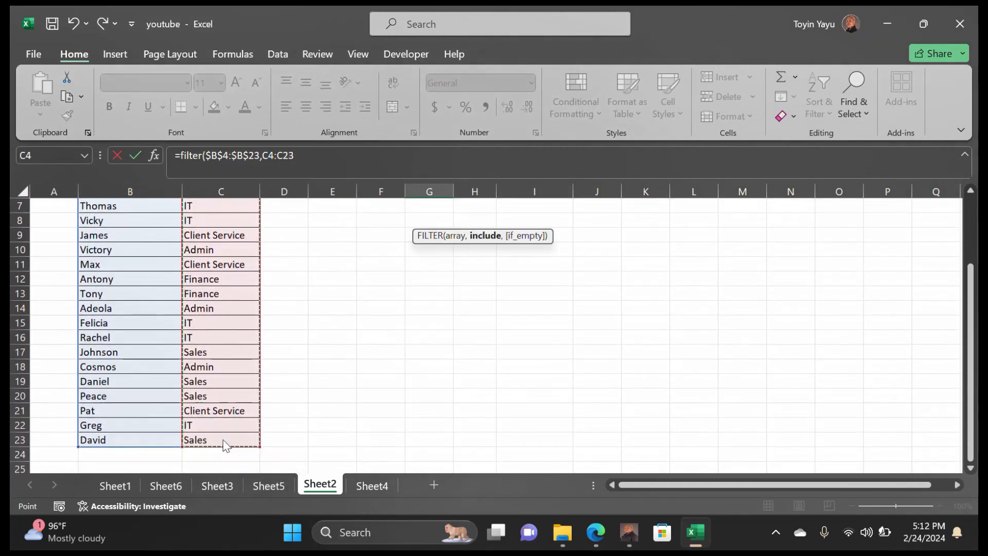
key(F4)
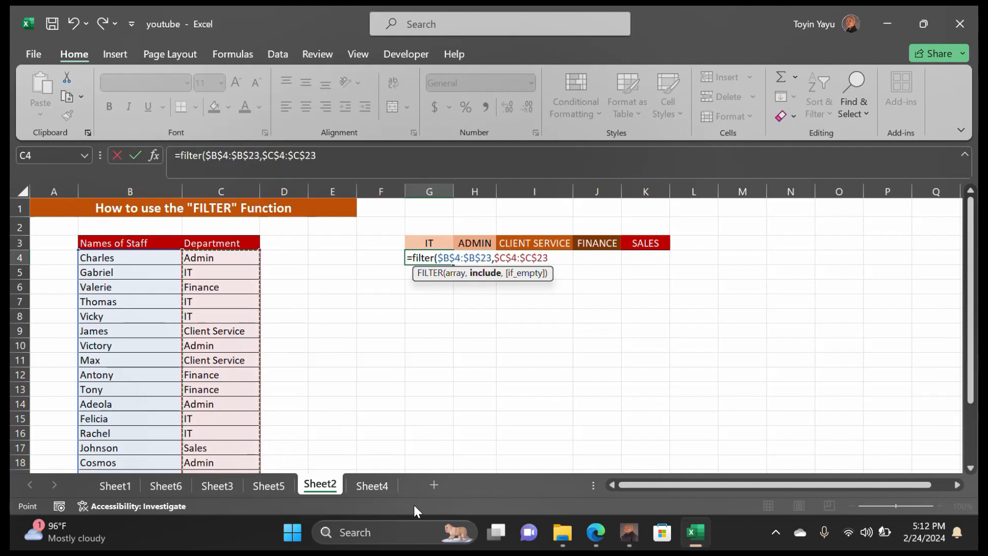
text(=)
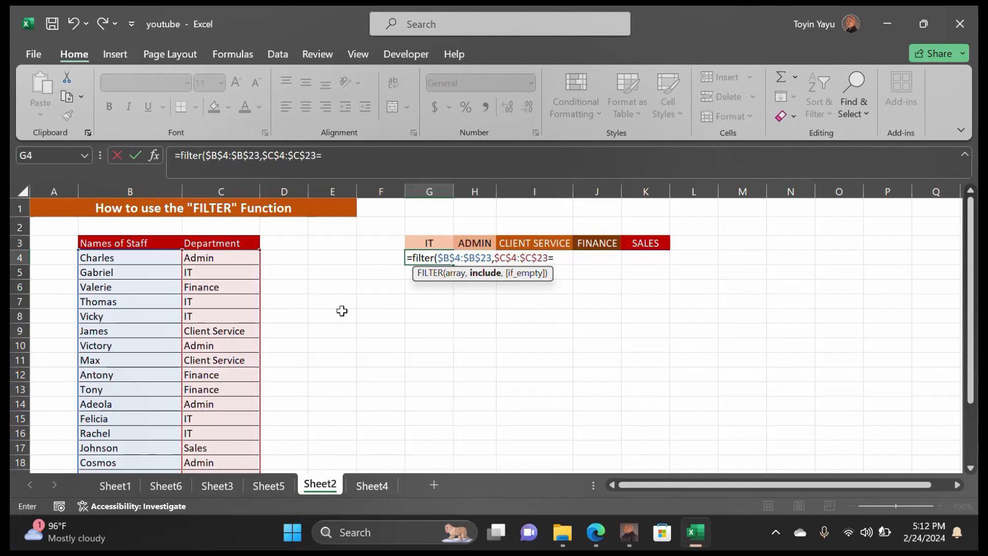
click(429, 242)
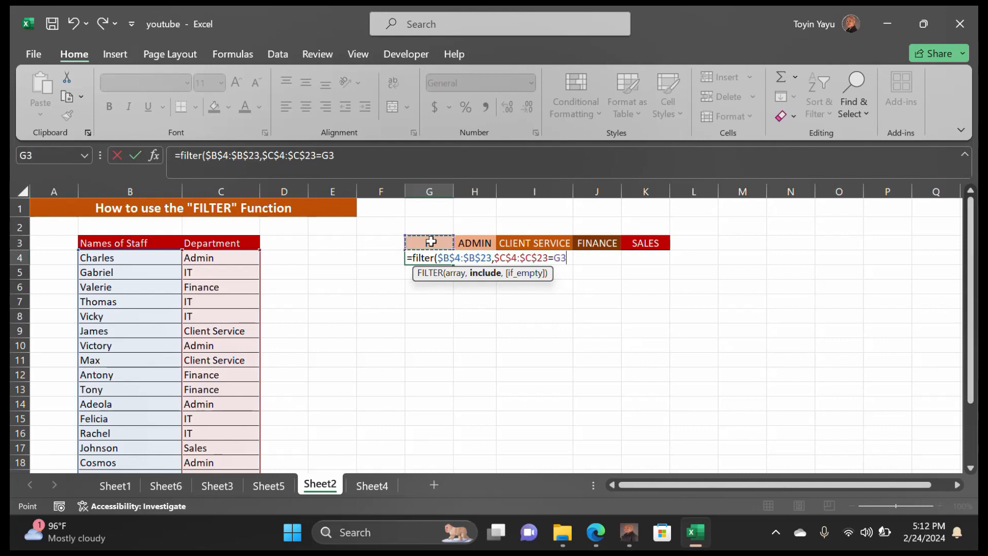
text())
key(Return)
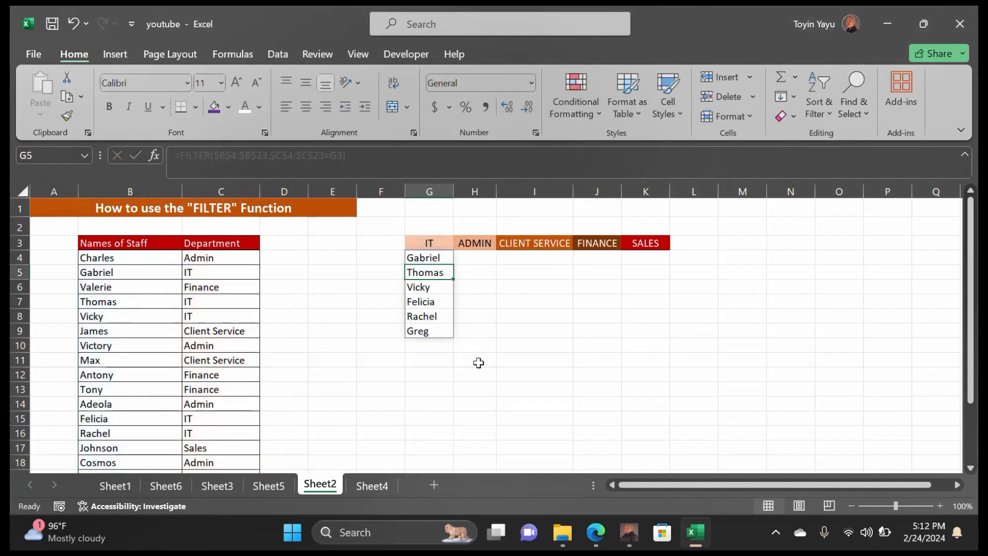
Copy the G4 FILTER formula across to K4 for ADMIN, CLIENT SERVICE, FINANCE and SALES
click(439, 332)
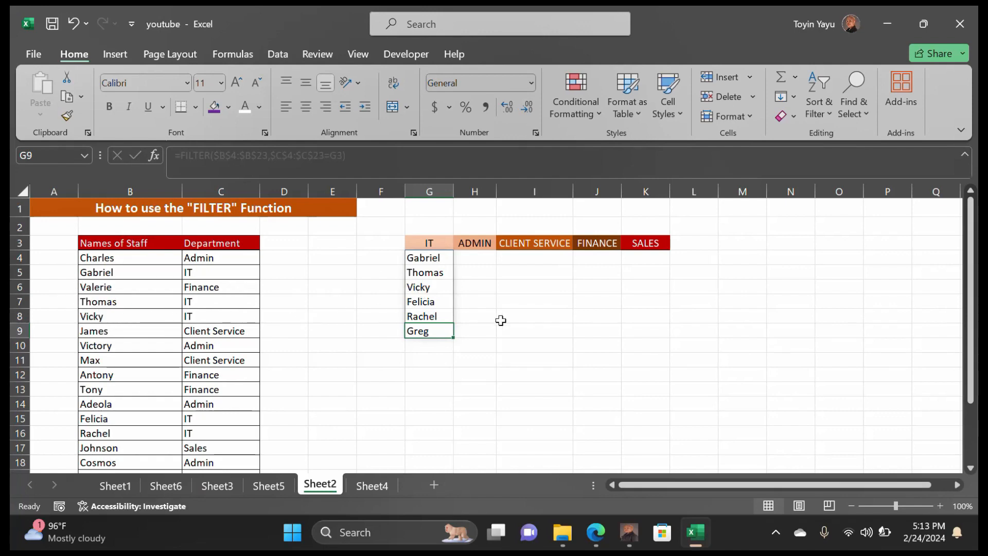
click(482, 347)
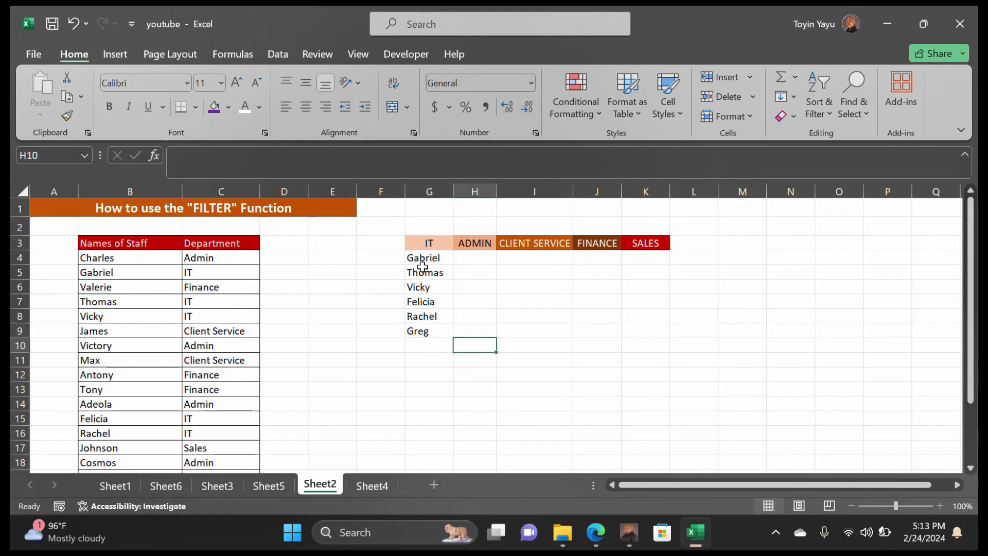
click(443, 254)
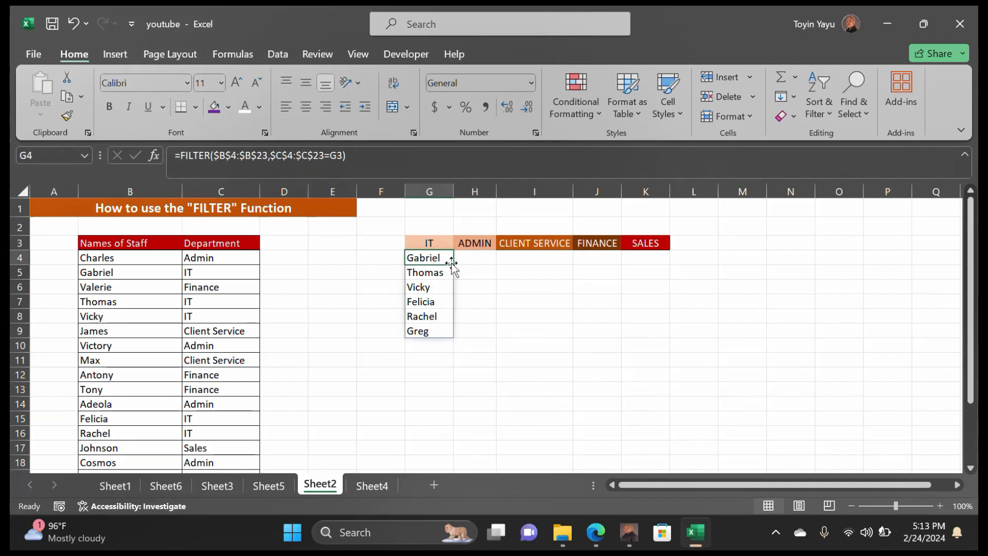
drag(454, 264, 663, 263)
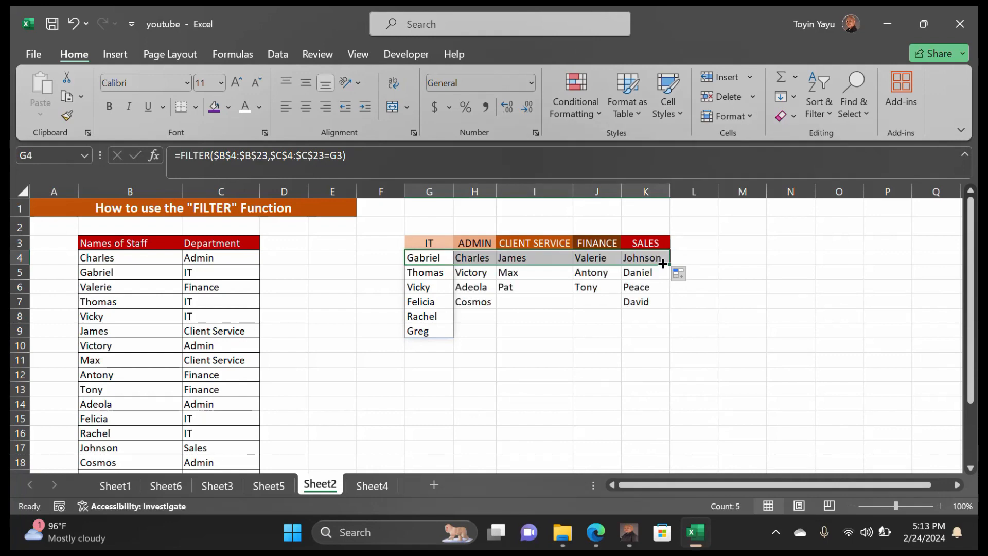
click(576, 320)
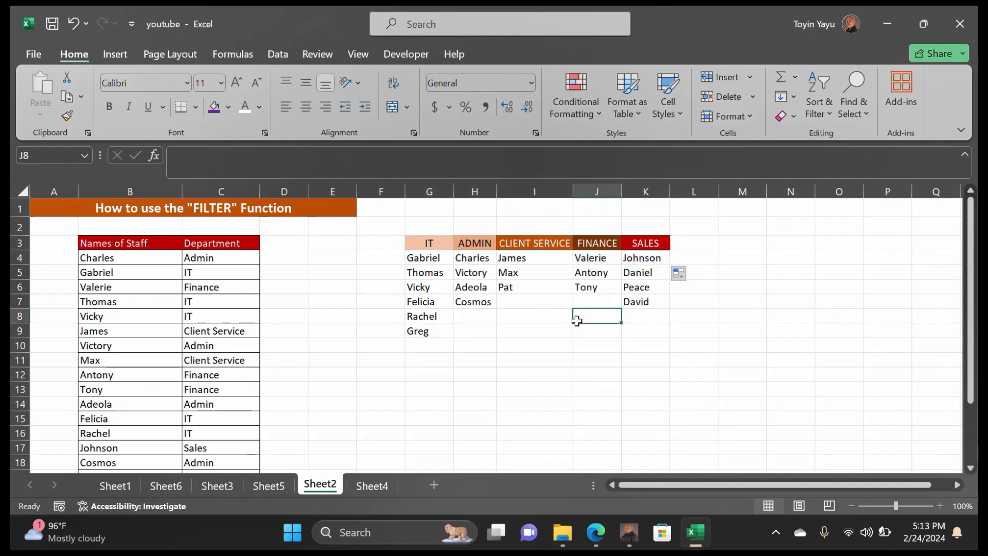